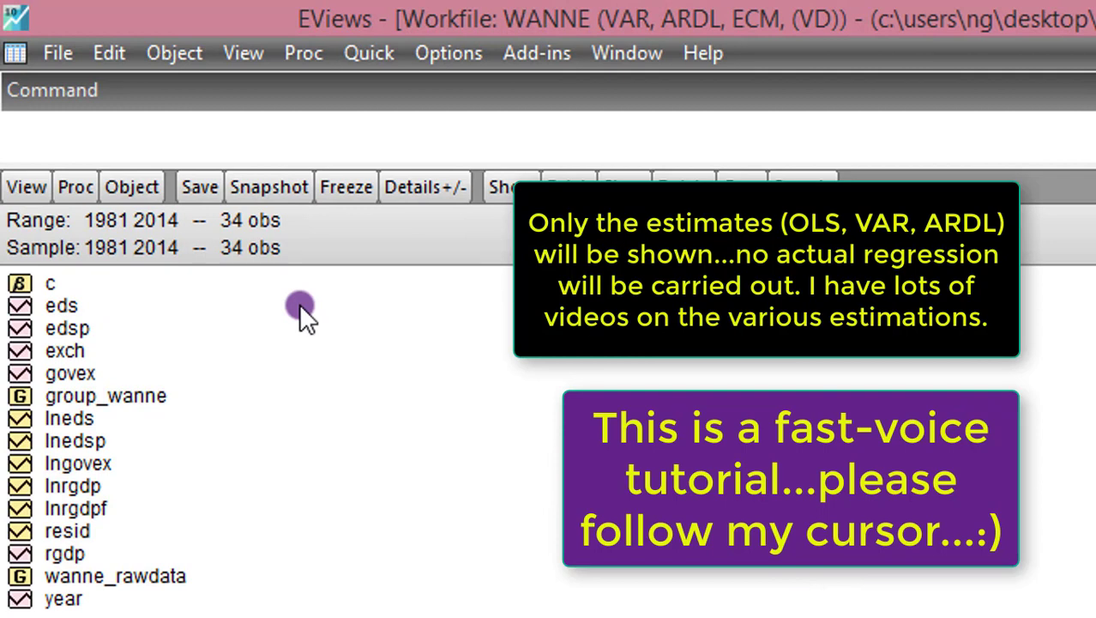
# Select the LNRGDP, LNEDS and LNGOVEX series together in EViews.
pyautogui.click(69, 486)
pyautogui.click(87, 416)
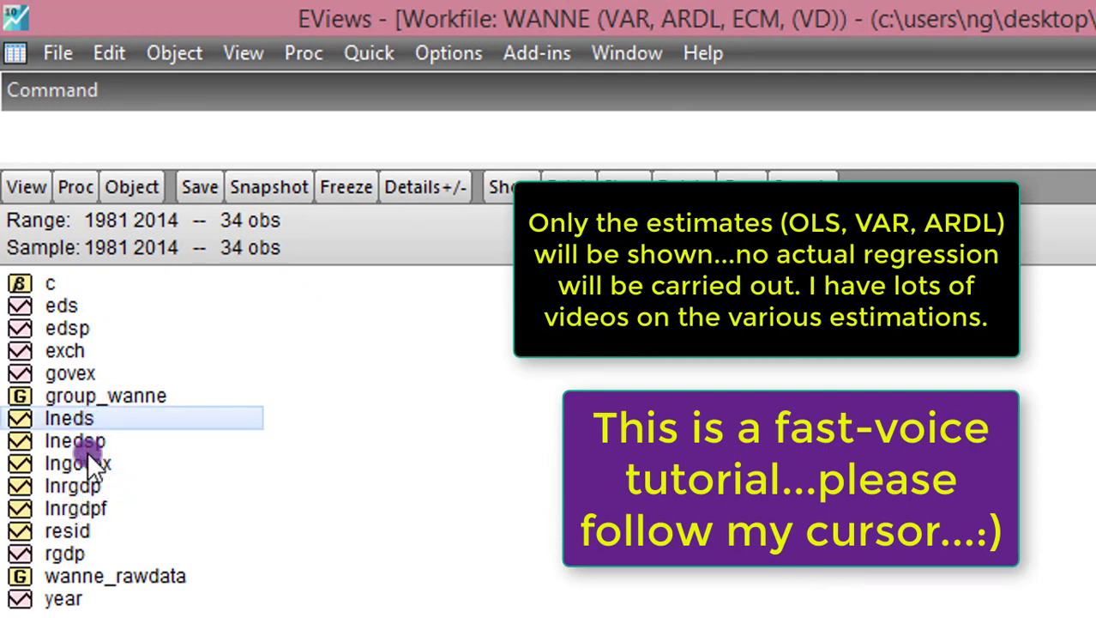
pyautogui.click(87, 461)
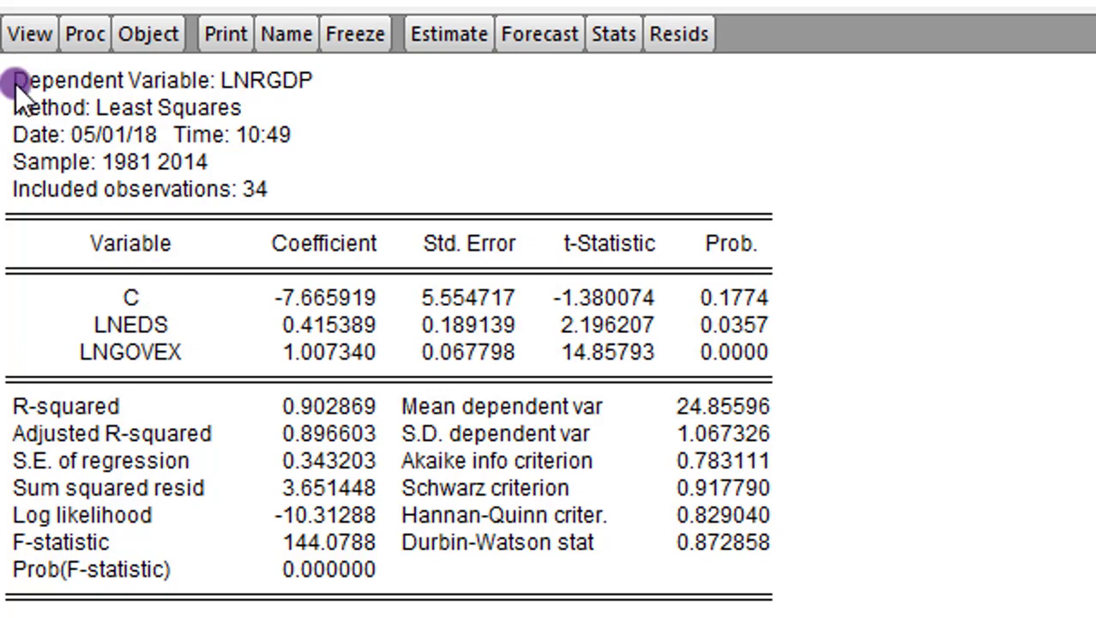
# Copy the entire least squares output table (R² 0.902869) to the clipboard.
pyautogui.moveTo(14, 83); pyautogui.dragTo(793, 607)
pyautogui.hotkey('ctrl', 'c')
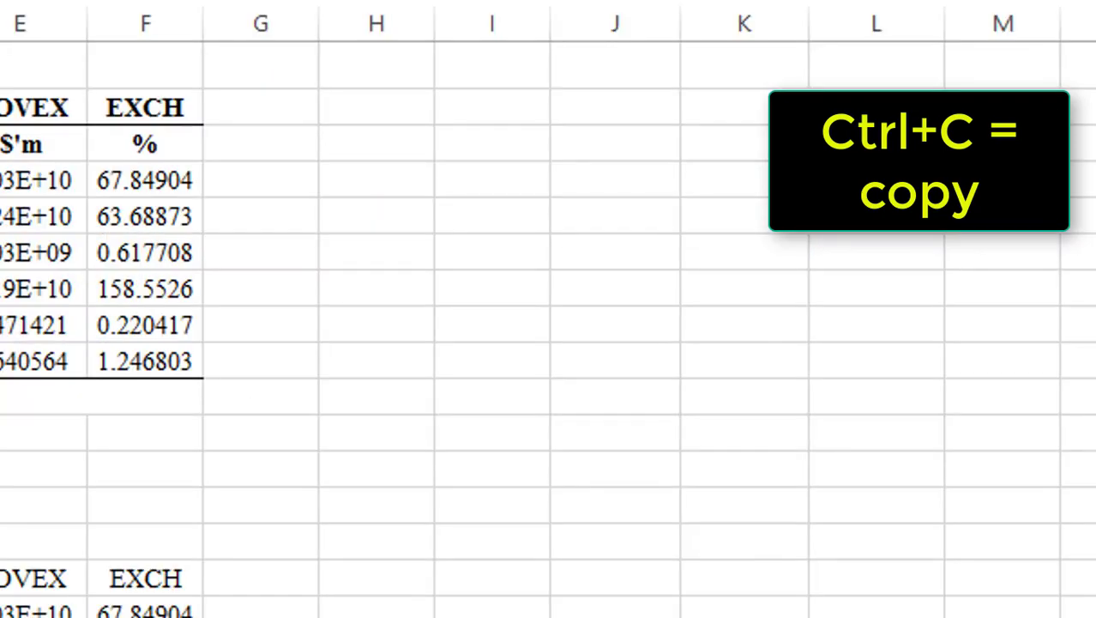
pyautogui.click(492, 505)
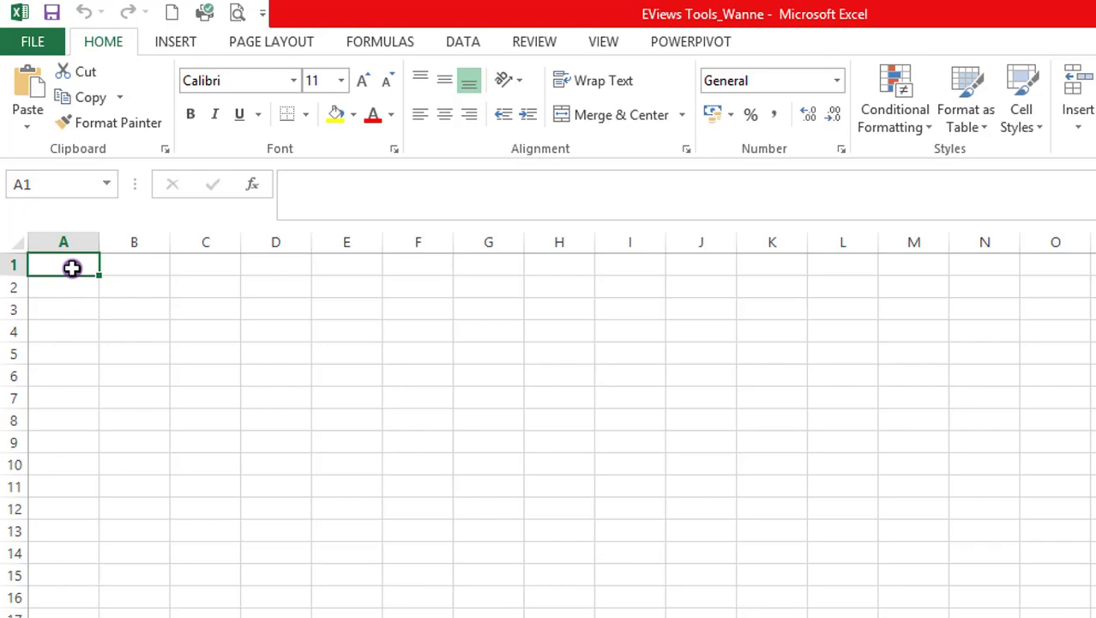
# Paste the regression output at A1, then copy A1:E19 as a backup below the table.
pyautogui.hotkey('ctrl', 'v')
pyautogui.click(506, 447)
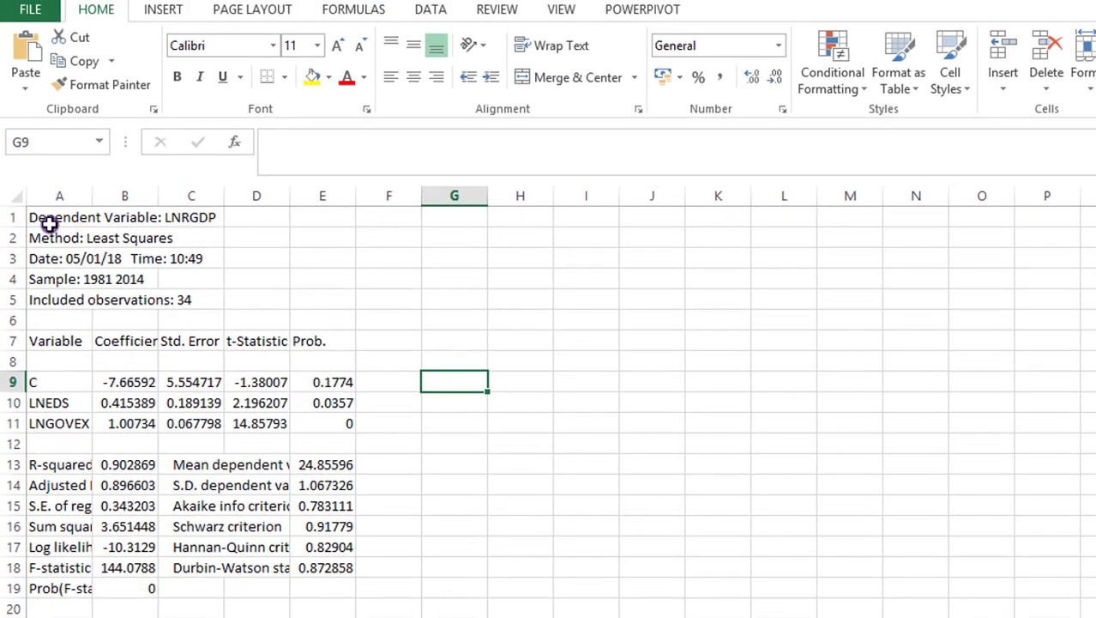
pyautogui.click(50, 223)
pyautogui.hotkey('shift', 'Right')
pyautogui.hotkey('shift', 'Right')
pyautogui.hotkey('shift', 'Right')
pyautogui.hotkey('shift', 'Right')
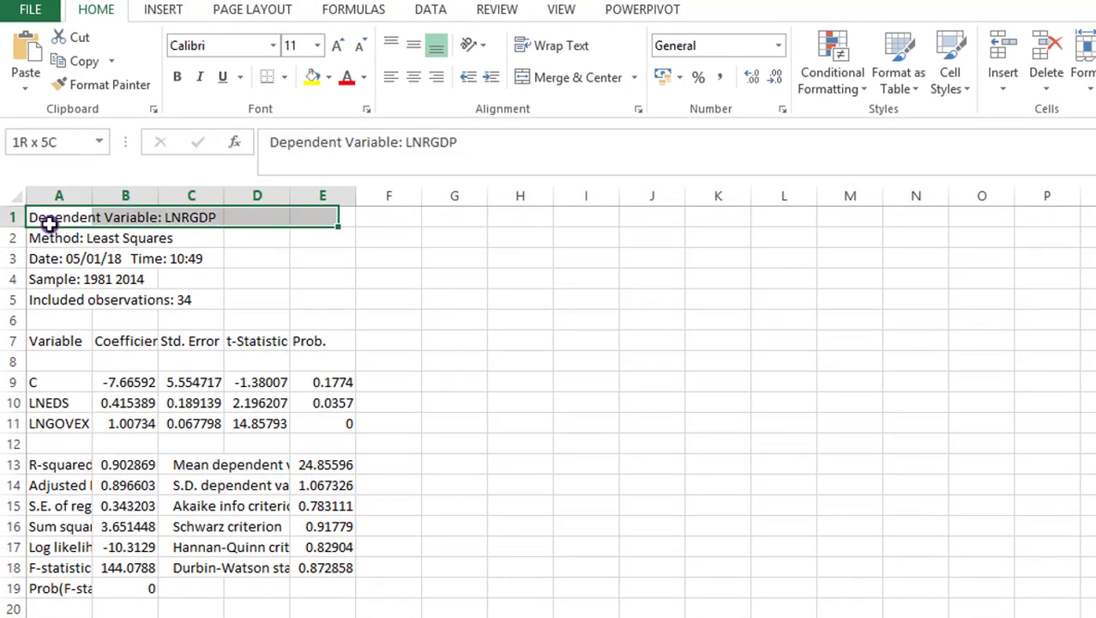
pyautogui.hotkey('shift', 'Down')
pyautogui.hotkey('shift', 'Down')
pyautogui.hotkey('shift', 'Down')
pyautogui.hotkey('shift', 'Down')
pyautogui.hotkey('shift', 'Down')
pyautogui.hotkey('shift', 'Down')
pyautogui.hotkey('shift', 'Down')
pyautogui.hotkey('shift', 'Down')
pyautogui.hotkey('shift', 'Down')
pyautogui.hotkey('shift', 'Down')
pyautogui.hotkey('shift', 'Down')
pyautogui.hotkey('shift', 'Down')
pyautogui.hotkey('shift', 'Down')
pyautogui.hotkey('shift', 'Down')
pyautogui.hotkey('shift', 'Down')
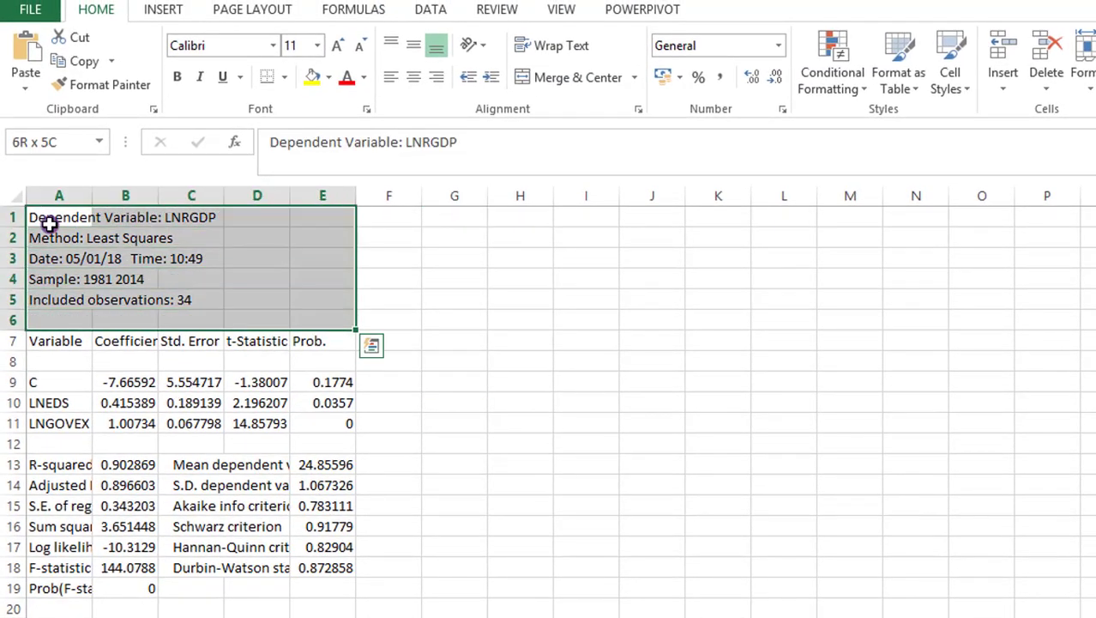
pyautogui.hotkey('shift', 'Down')
pyautogui.hotkey('shift', 'Down')
pyautogui.hotkey('shift', 'Down')
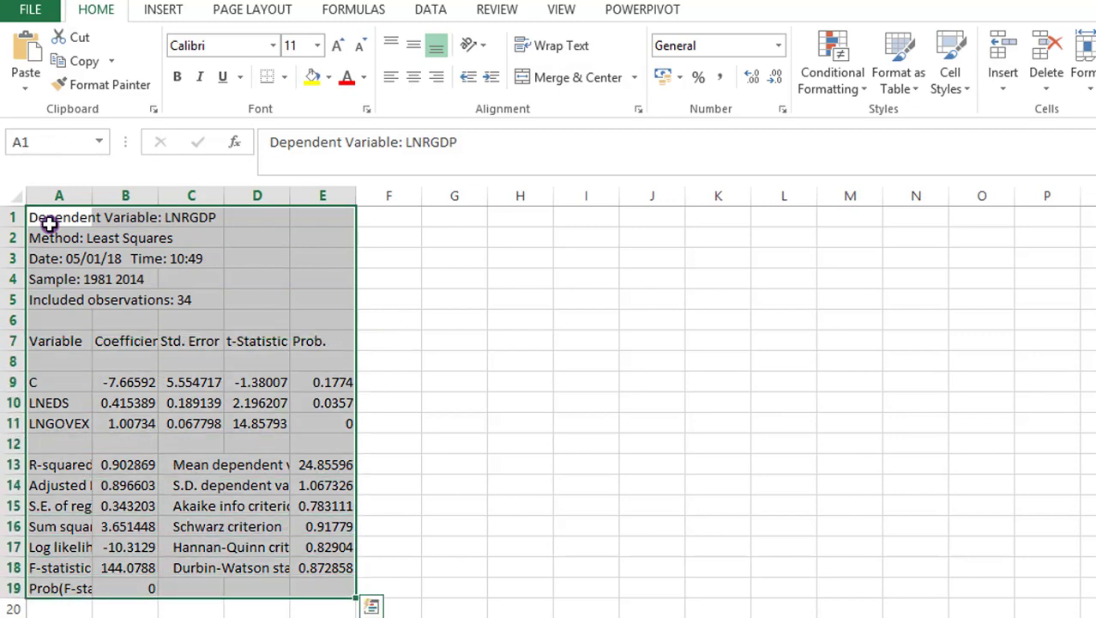
pyautogui.hotkey('ctrl', 'c')
pyautogui.press('Down')
pyautogui.press('Down')
pyautogui.press('Down')
pyautogui.press('Down')
pyautogui.press('Down')
pyautogui.press('Down')
pyautogui.press('Down')
pyautogui.press('Down')
pyautogui.press('Down')
pyautogui.press('Down')
pyautogui.press('Down')
pyautogui.press('Down')
pyautogui.press('Down')
pyautogui.press('Down')
pyautogui.press('Down')
pyautogui.press('Down')
pyautogui.press('Down')
pyautogui.press('Down')
pyautogui.press('Down')
pyautogui.press('Down')
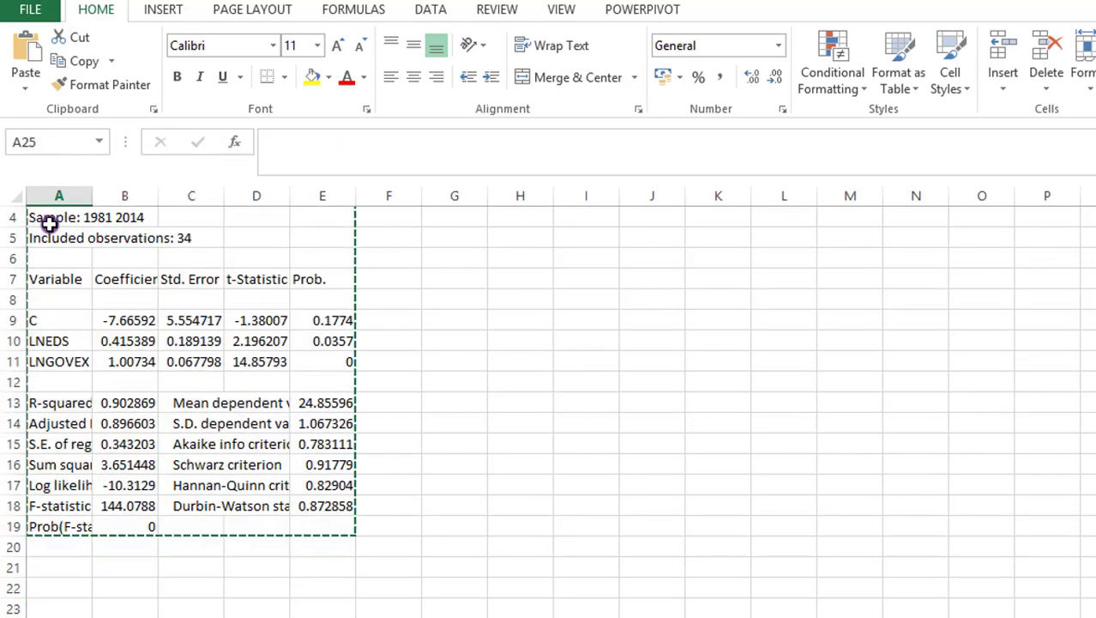
pyautogui.press('Up')
pyautogui.press('Up')
pyautogui.press('Up')
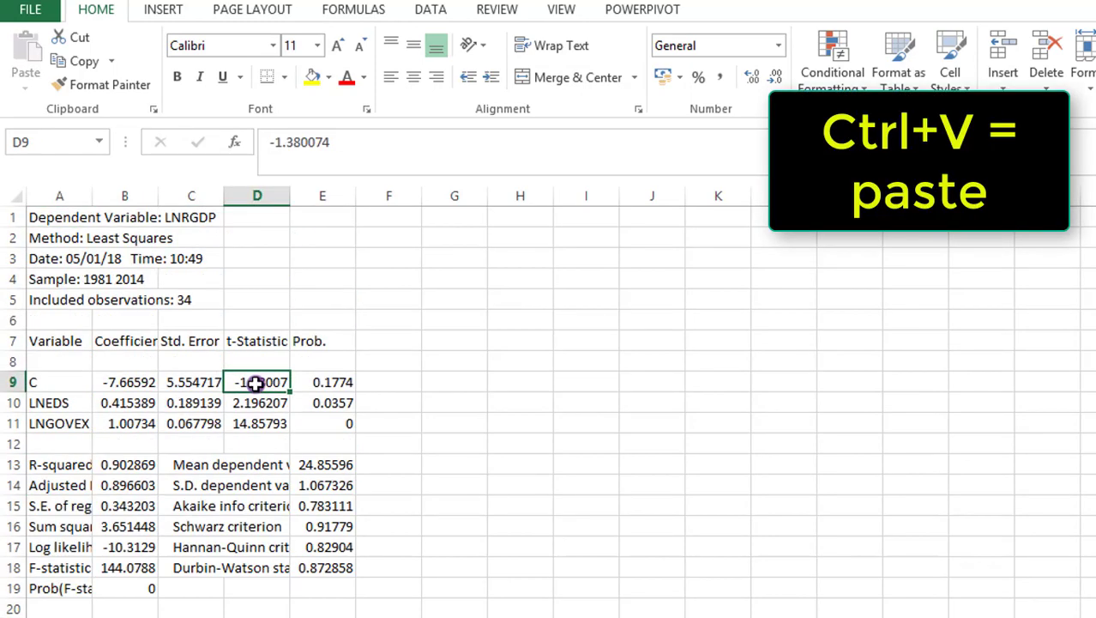
# Set the whole worksheet's font to Times New Roman.
pyautogui.click(92, 261)
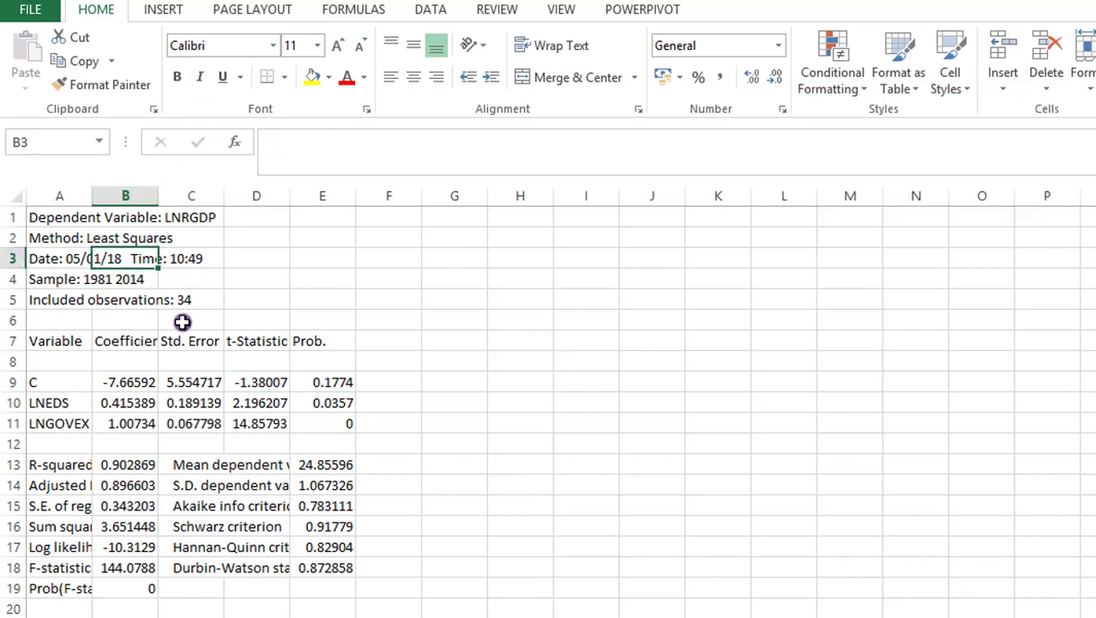
pyautogui.click(254, 397)
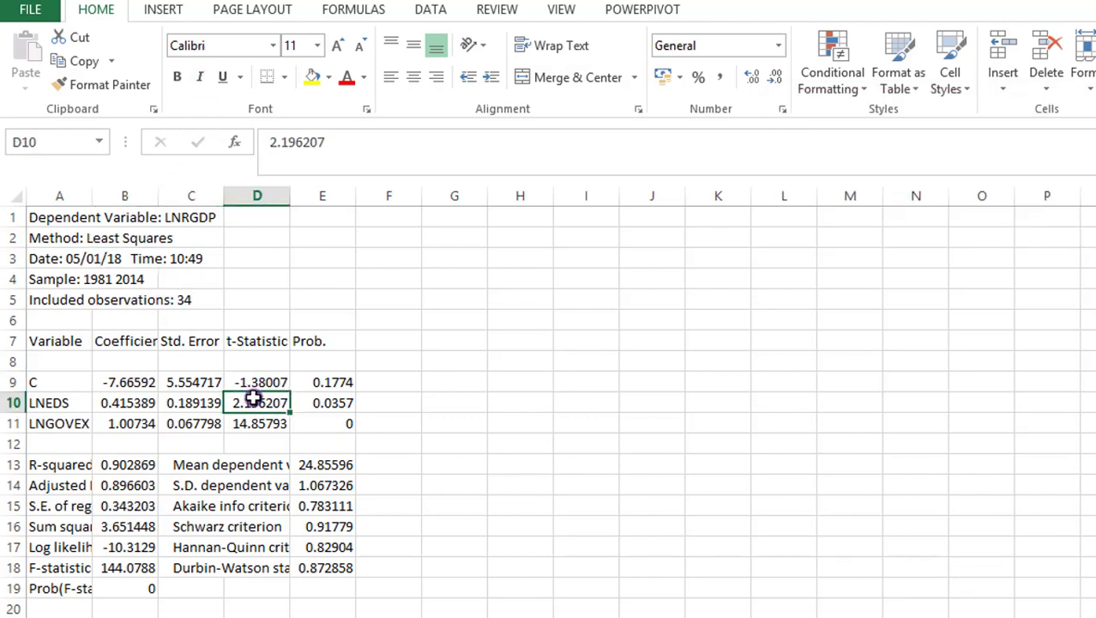
pyautogui.click(14, 196)
pyautogui.click(243, 49)
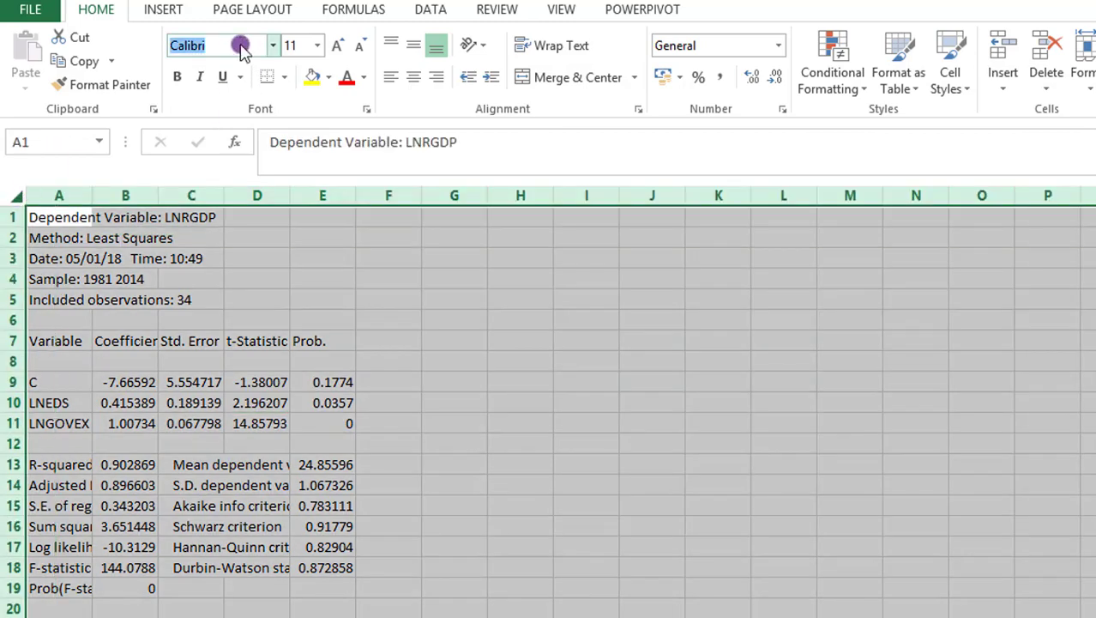
pyautogui.write('Times New Roman')
pyautogui.press('Return')
# Select the Date/Time and Sample rows of the output.
pyautogui.moveTo(12, 259); pyautogui.dragTo(12, 279)
pyautogui.click(220, 377)
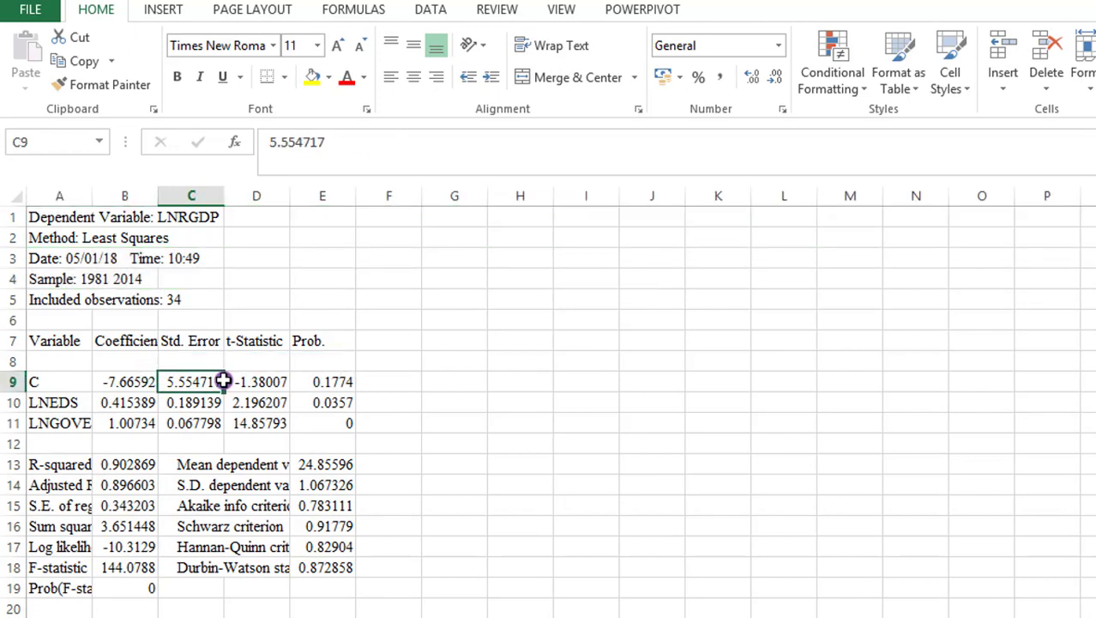
pyautogui.click(389, 306)
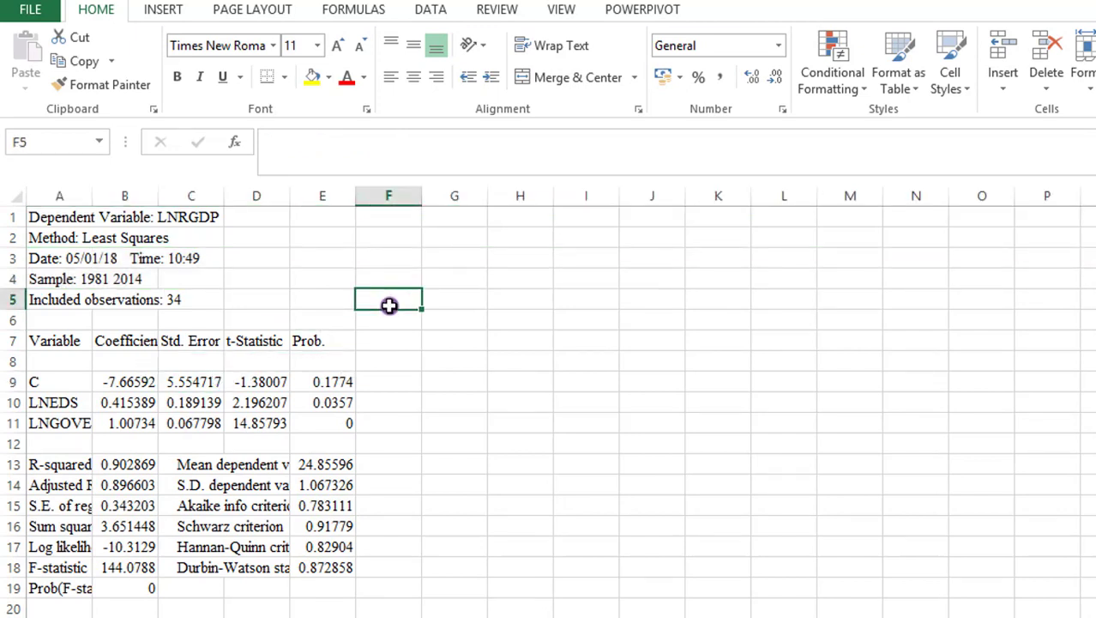
pyautogui.click(6, 257)
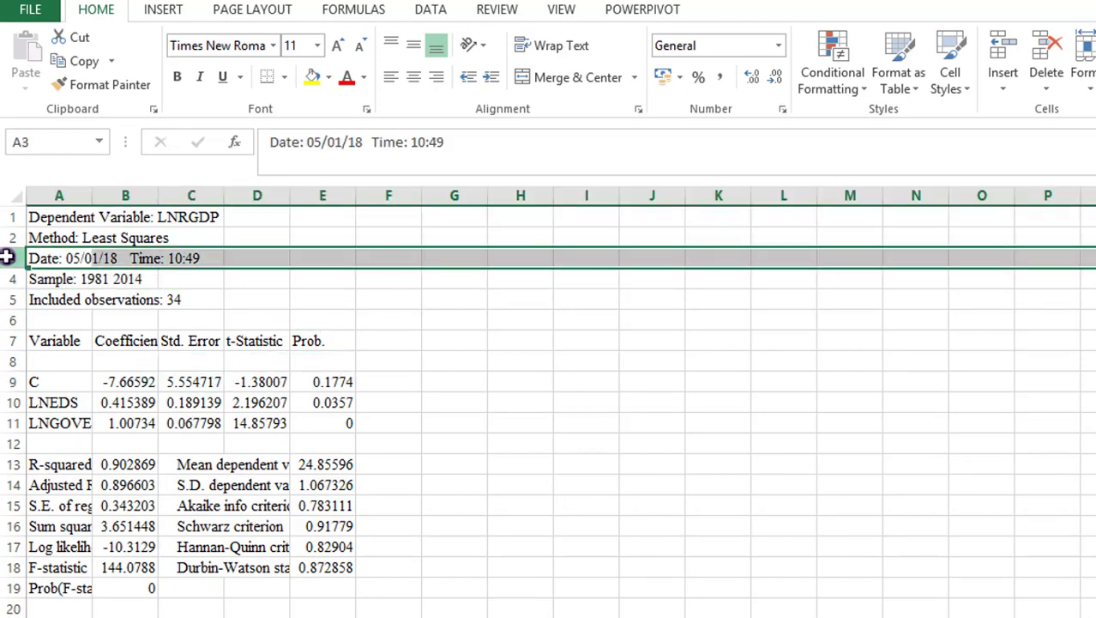
pyautogui.moveTo(6, 257)
pyautogui.mouseDown()
pyautogui.moveTo(6, 280)
pyautogui.moveTo(7, 256)
pyautogui.mouseUp()
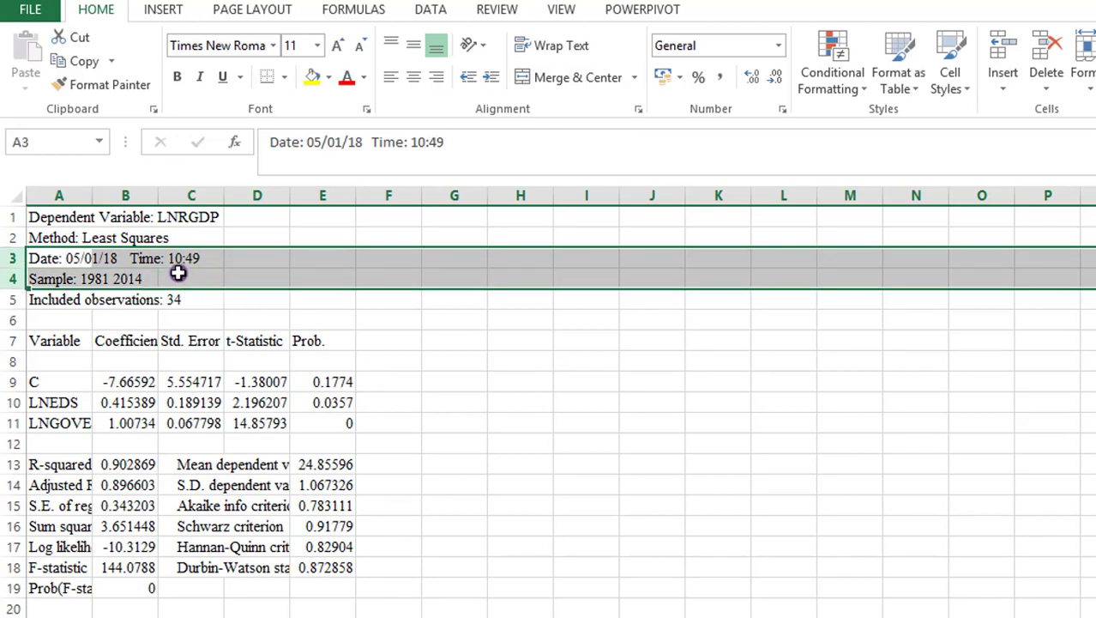
# Delete the Date/Time and Sample rows.
pyautogui.rightClick(178, 272)
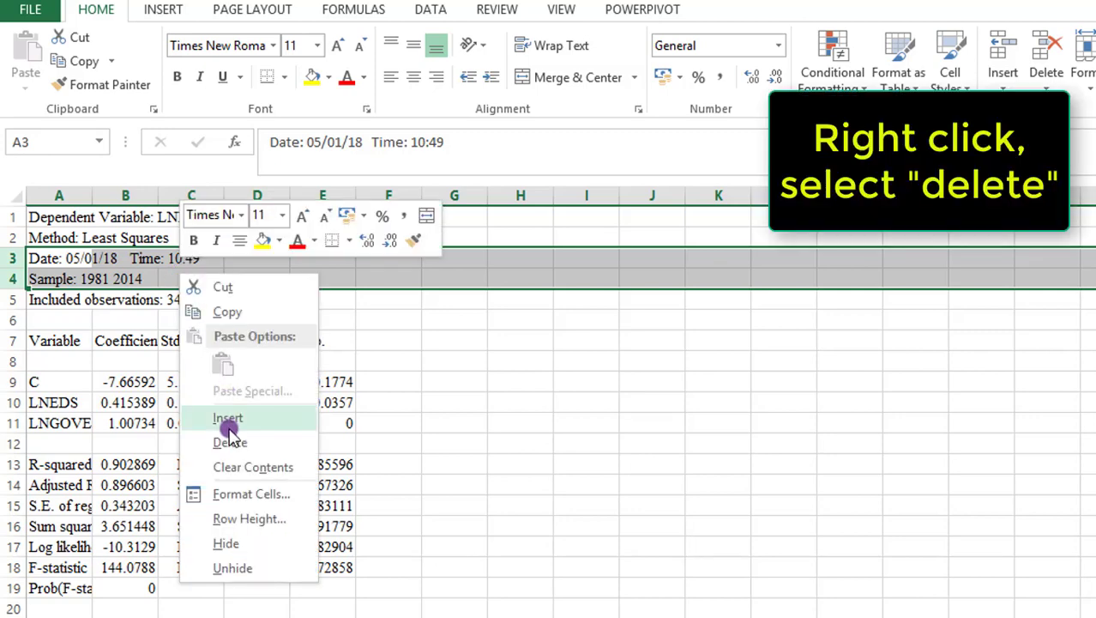
pyautogui.click(227, 444)
pyautogui.click(347, 382)
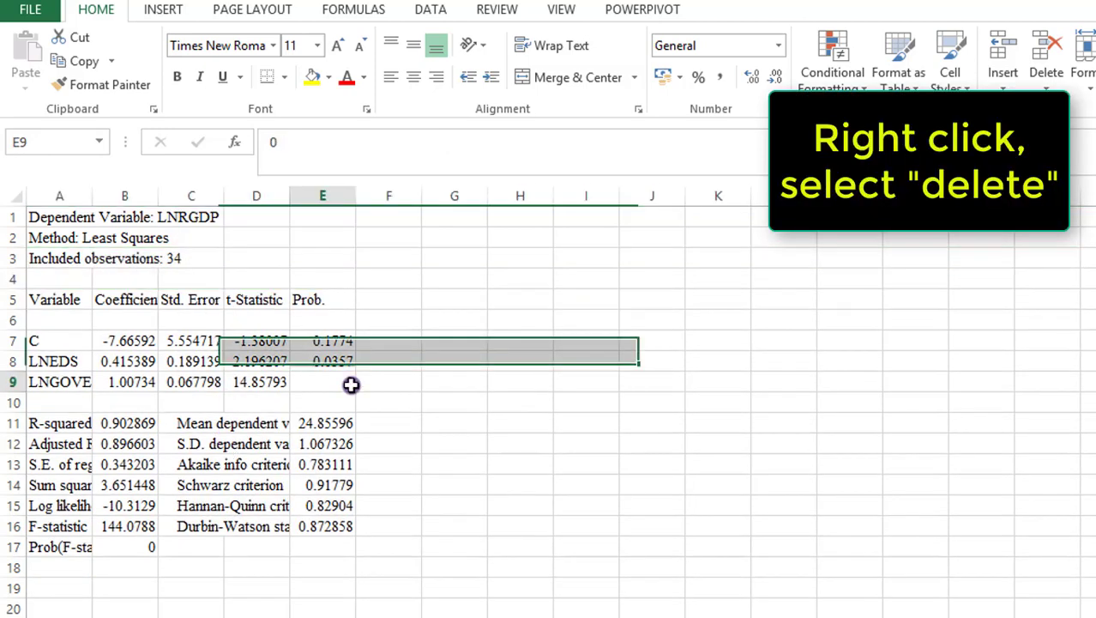
# Move Included observations below the LNGOVEX row and remove the blank rows.
pyautogui.click(40, 259)
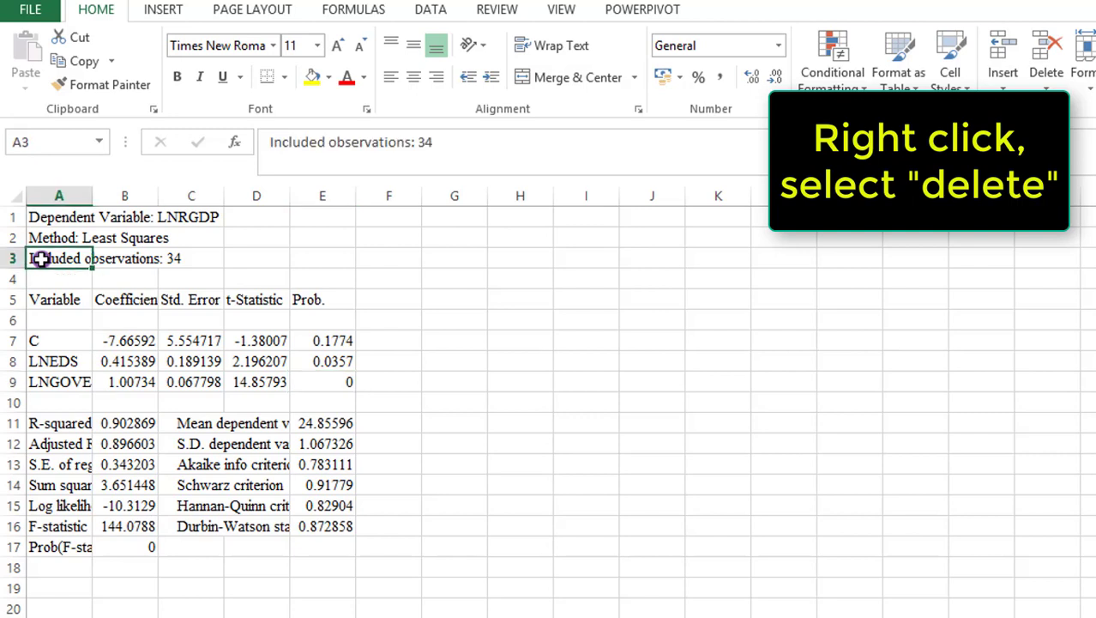
pyautogui.hotkey('shift', 'Right')
pyautogui.hotkey('shift', 'Right')
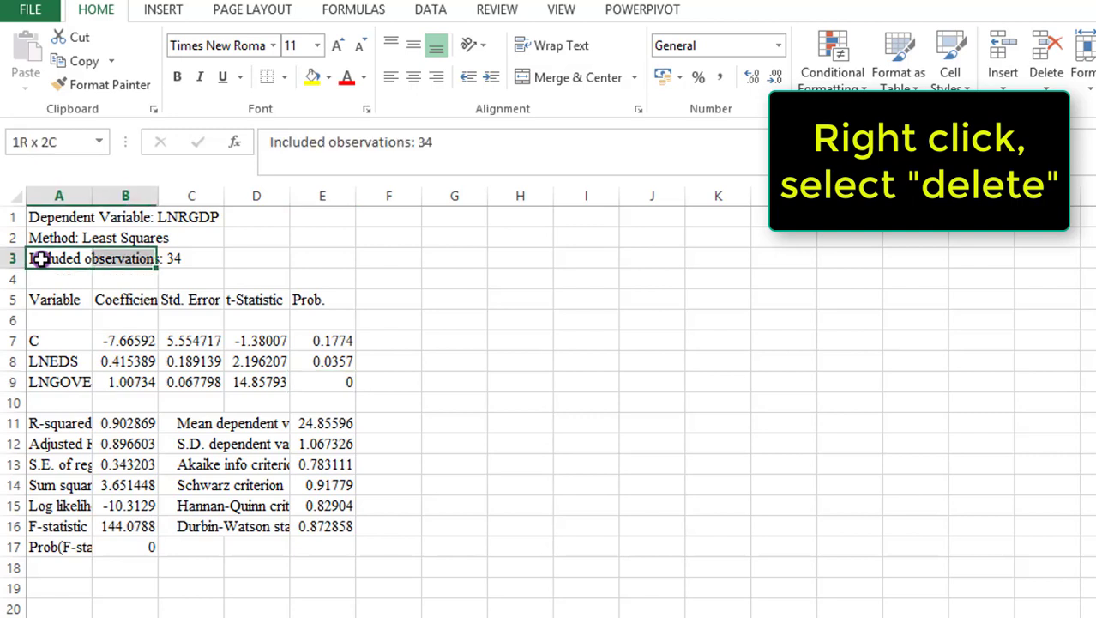
pyautogui.moveTo(40, 259); pyautogui.dragTo(40, 403)
pyautogui.click(304, 422)
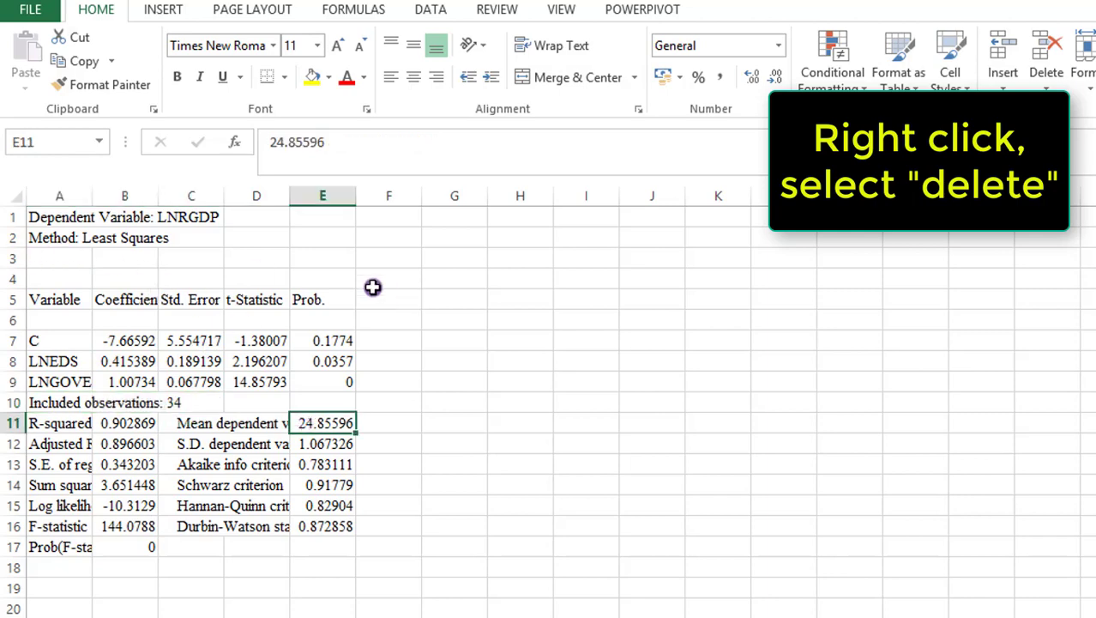
pyautogui.click(391, 399)
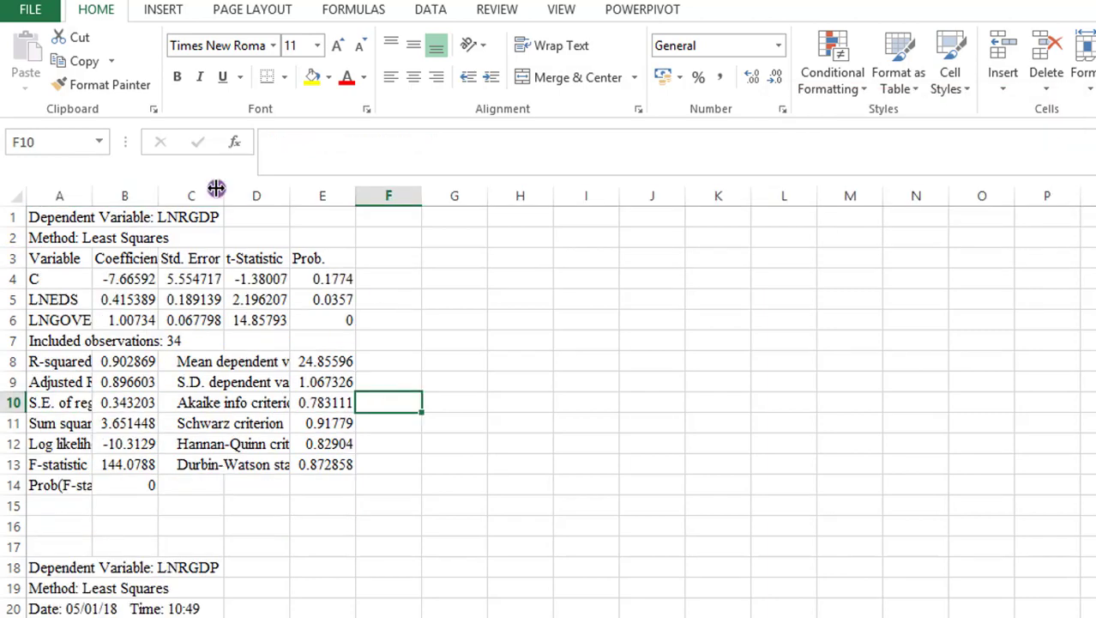
# Bold, merge and left-align the Dependent Variable heading, and widen columns to fit labels.
pyautogui.click(51, 213)
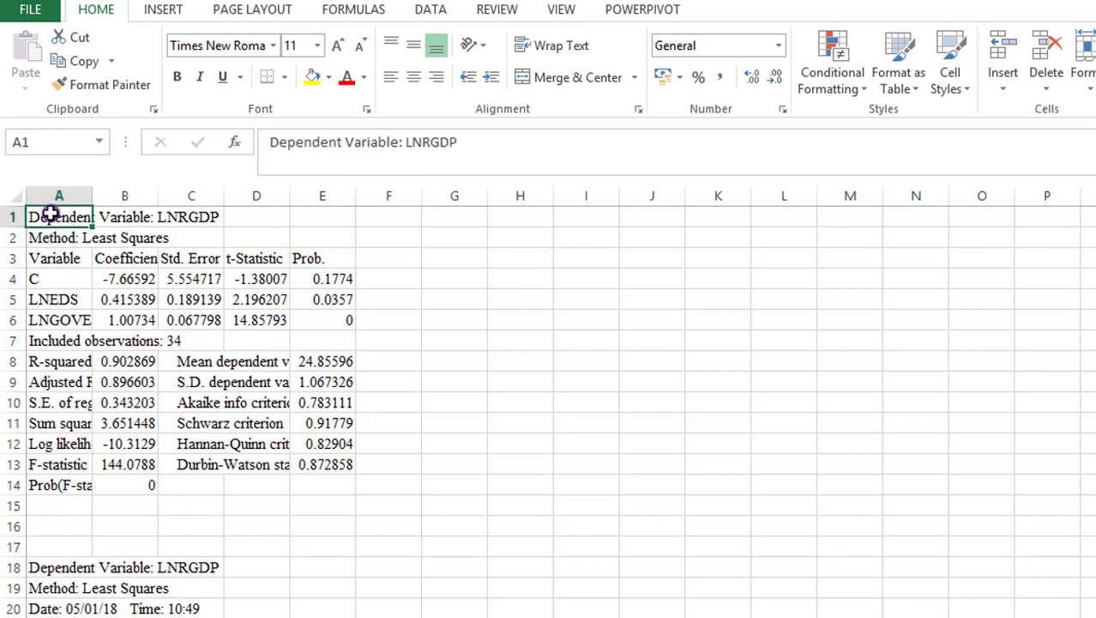
pyautogui.hotkey('shift', 'Right')
pyautogui.hotkey('shift', 'Right')
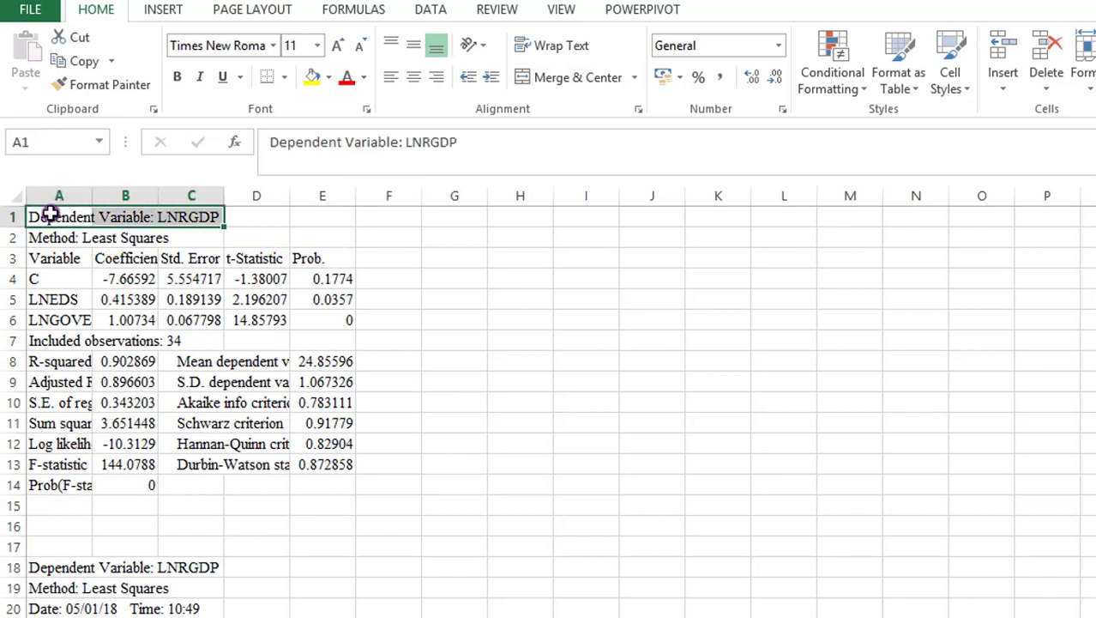
pyautogui.hotkey('ctrl', 'b')
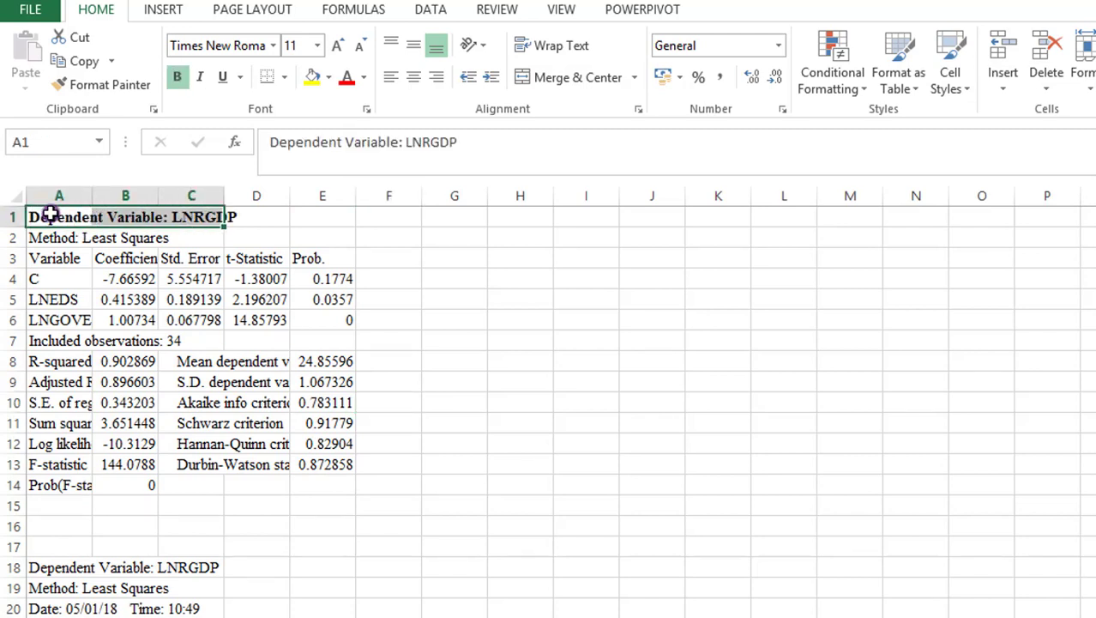
pyautogui.click(570, 77)
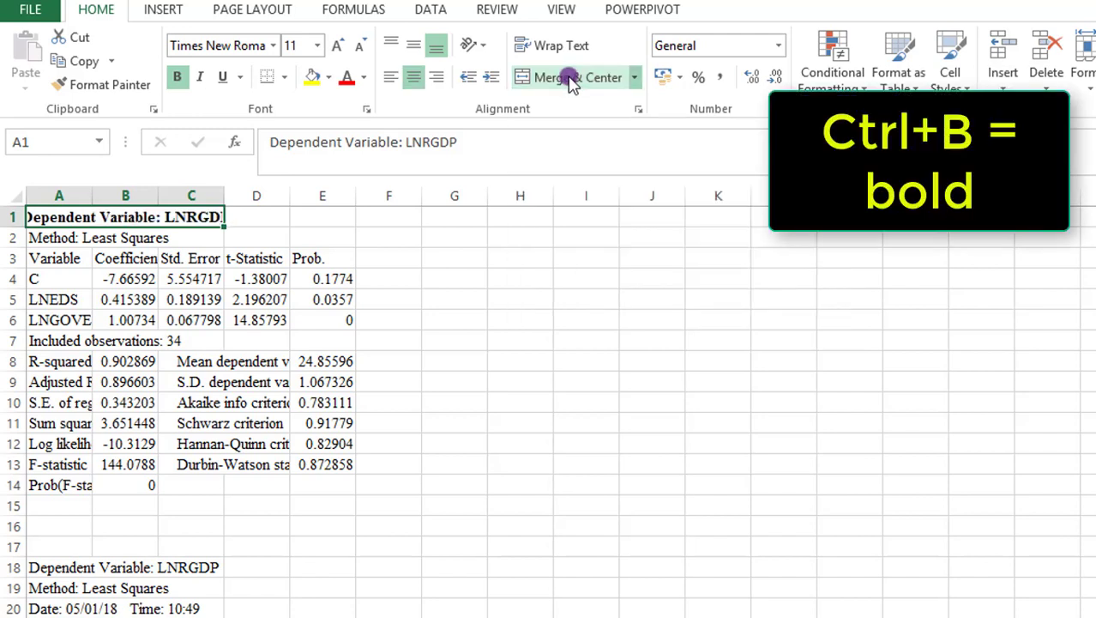
pyautogui.click(390, 79)
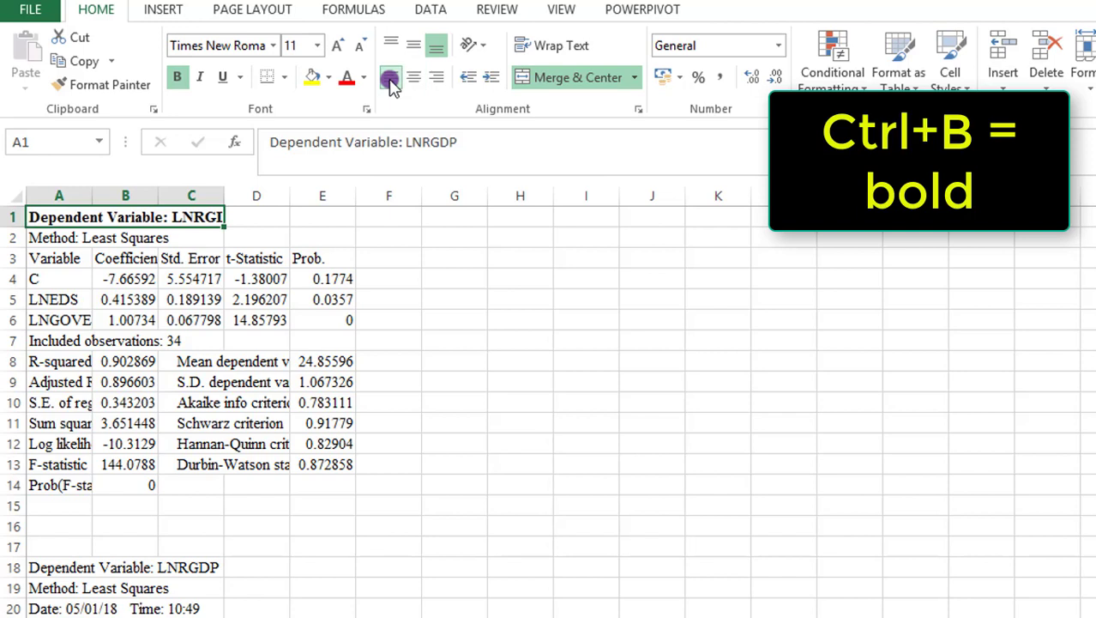
pyautogui.click(343, 318)
pyautogui.moveTo(94, 195); pyautogui.dragTo(113, 196)
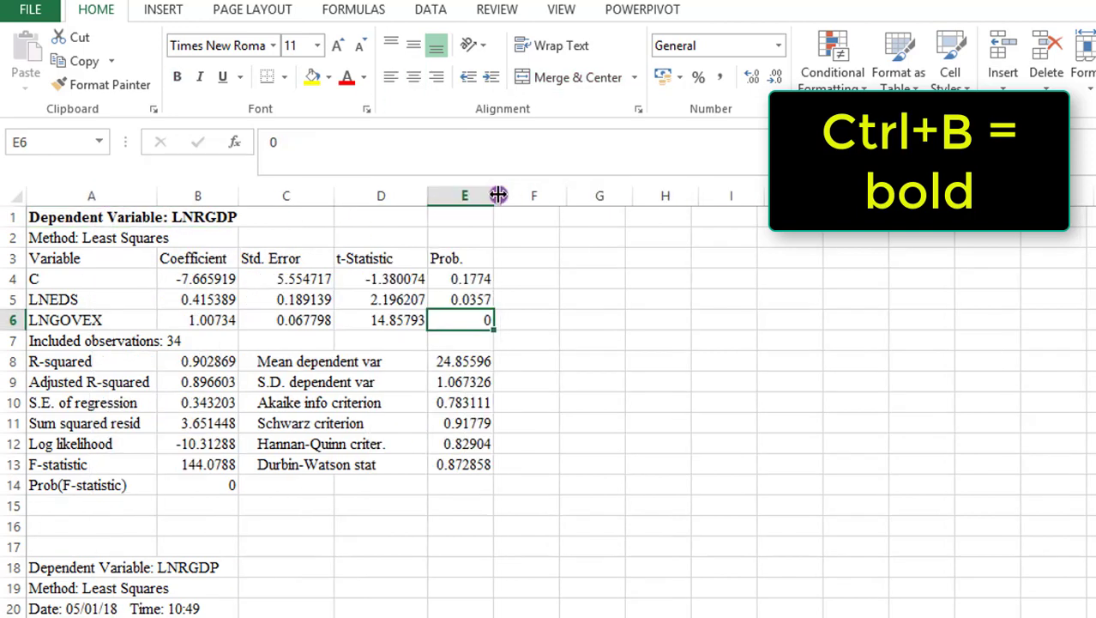
pyautogui.moveTo(497, 195); pyautogui.dragTo(505, 195)
# Bold the Method: Least Squares line, merge it across the table and left-align it.
pyautogui.click(70, 233)
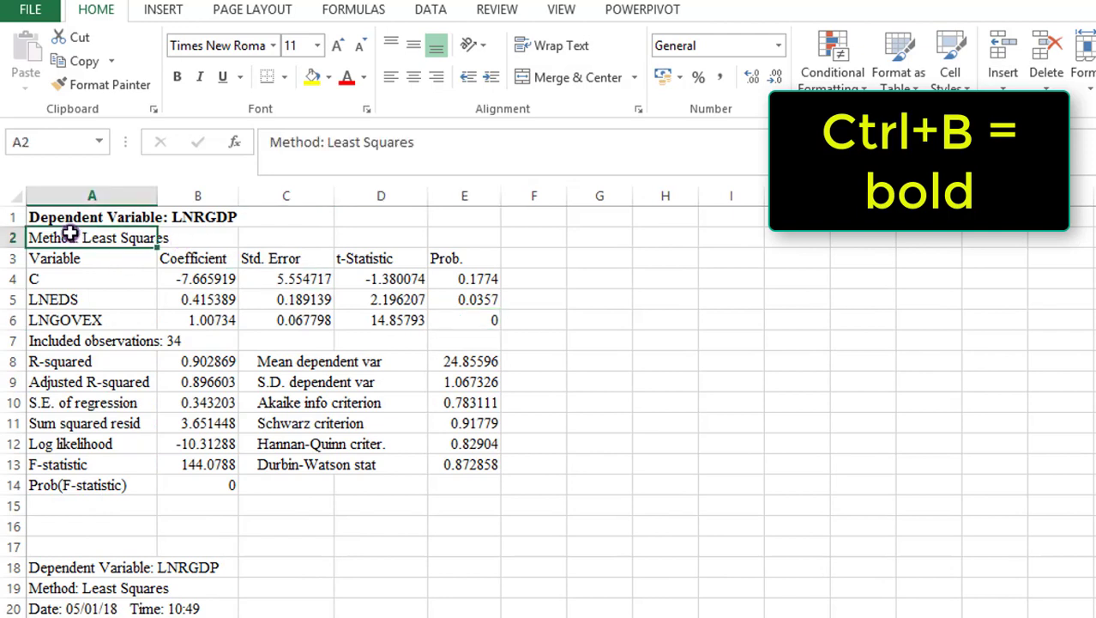
pyautogui.hotkey('shift', 'Right')
pyautogui.hotkey('shift', 'Right')
pyautogui.hotkey('shift', 'Right')
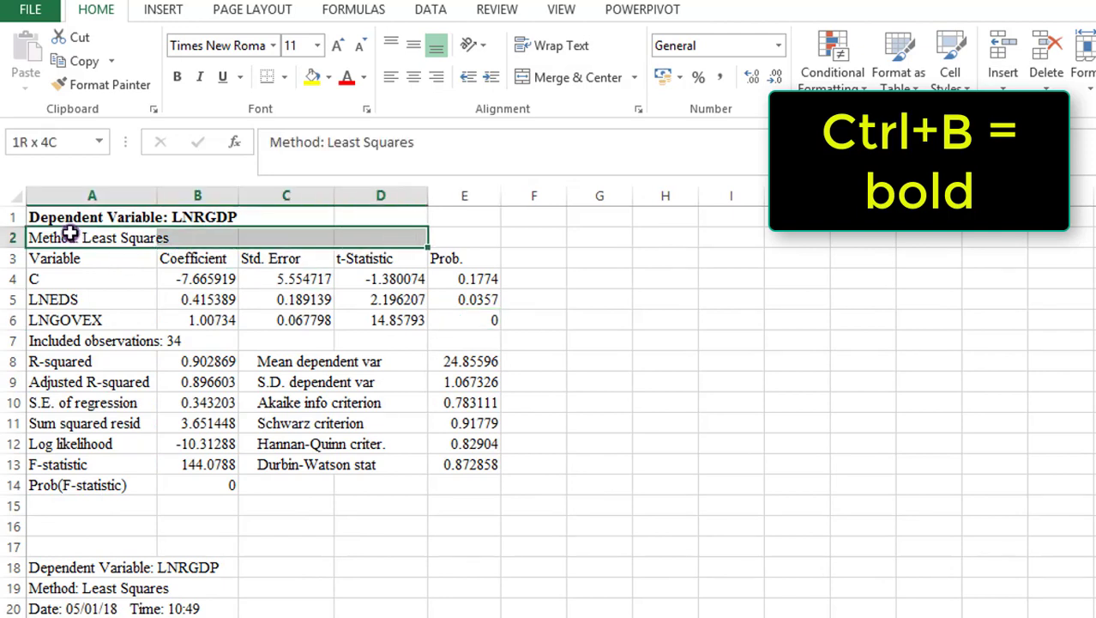
pyautogui.hotkey('shift', 'Right')
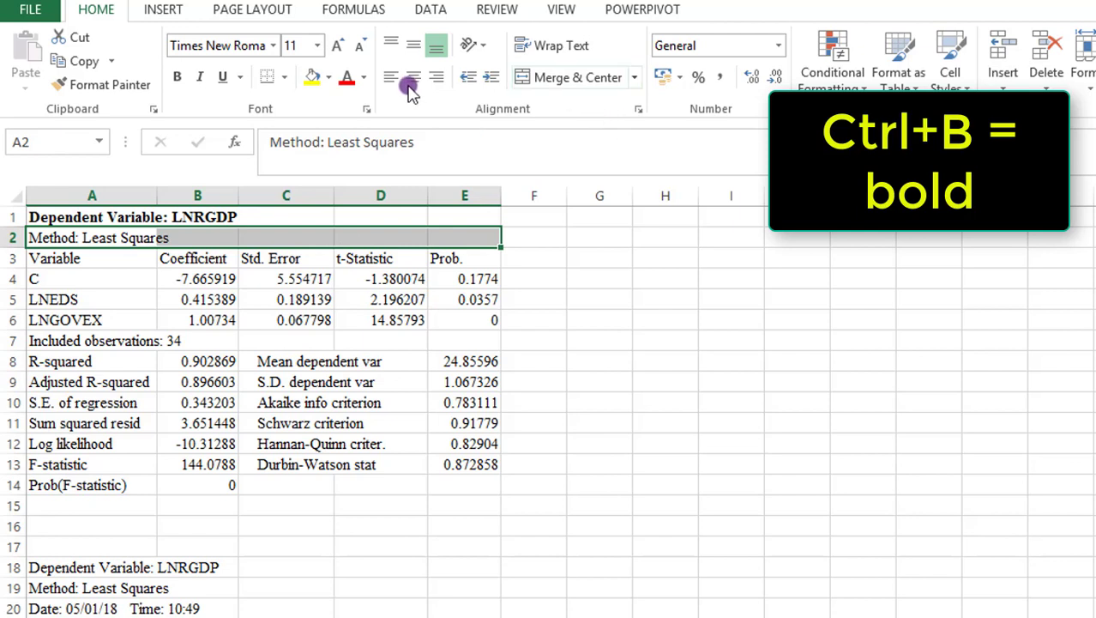
pyautogui.click(180, 77)
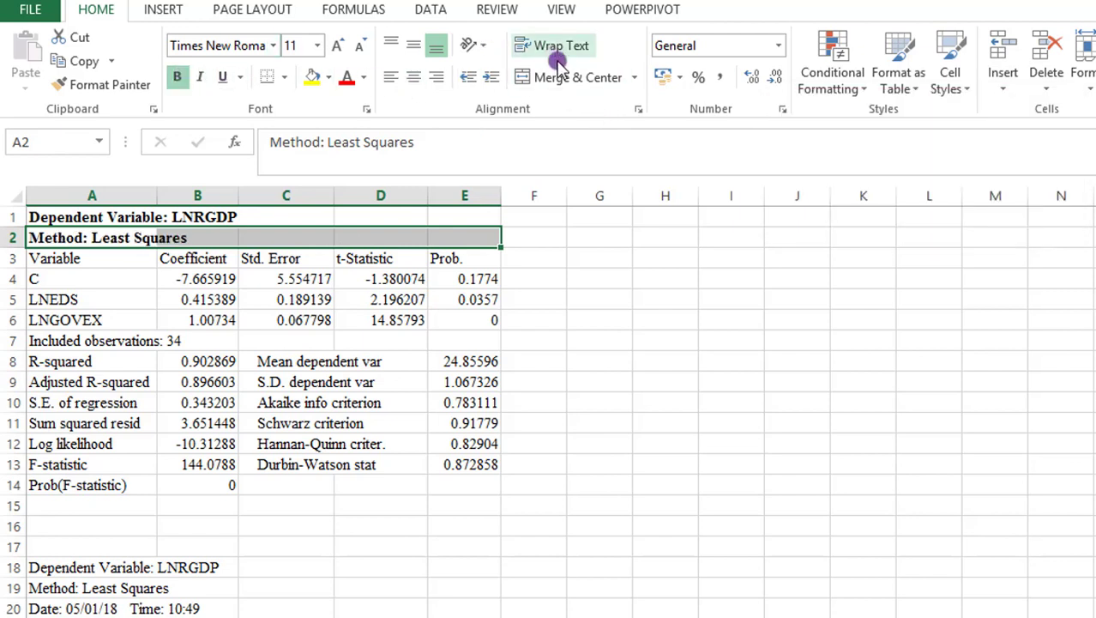
pyautogui.click(558, 77)
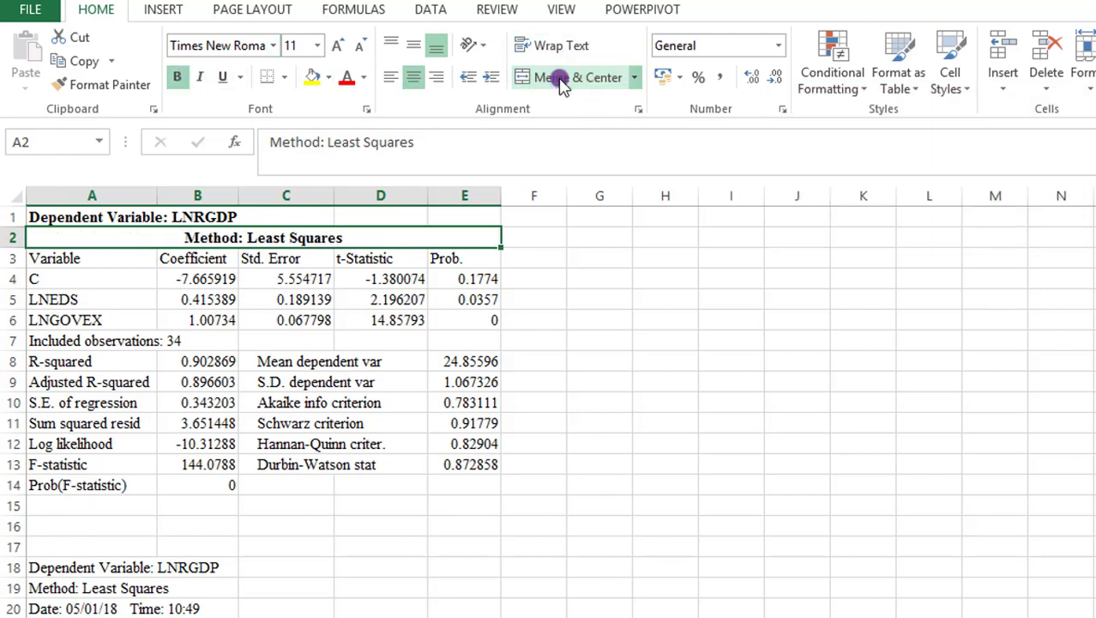
pyautogui.click(388, 79)
pyautogui.click(256, 344)
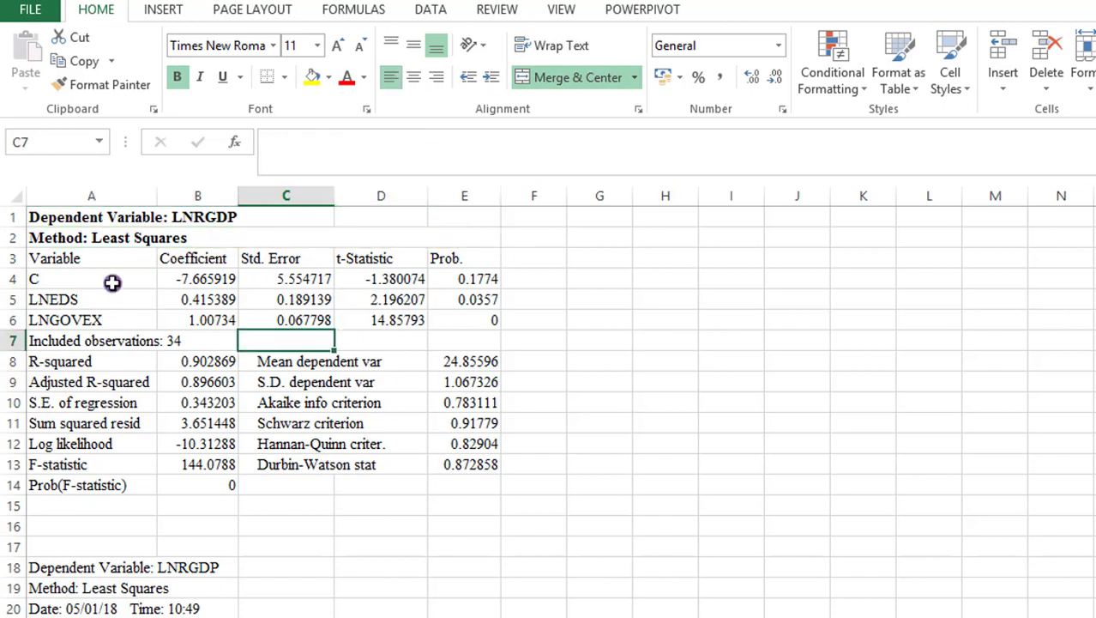
# Rename the A3 header from Variable to Variables.
pyautogui.click(72, 255)
pyautogui.click(367, 155)
pyautogui.write('s')
# Centre the coefficient table A3:E6, keeping variable names in A3:A6 left-aligned.
pyautogui.moveTo(85, 340); pyautogui.dragTo(100, 253)
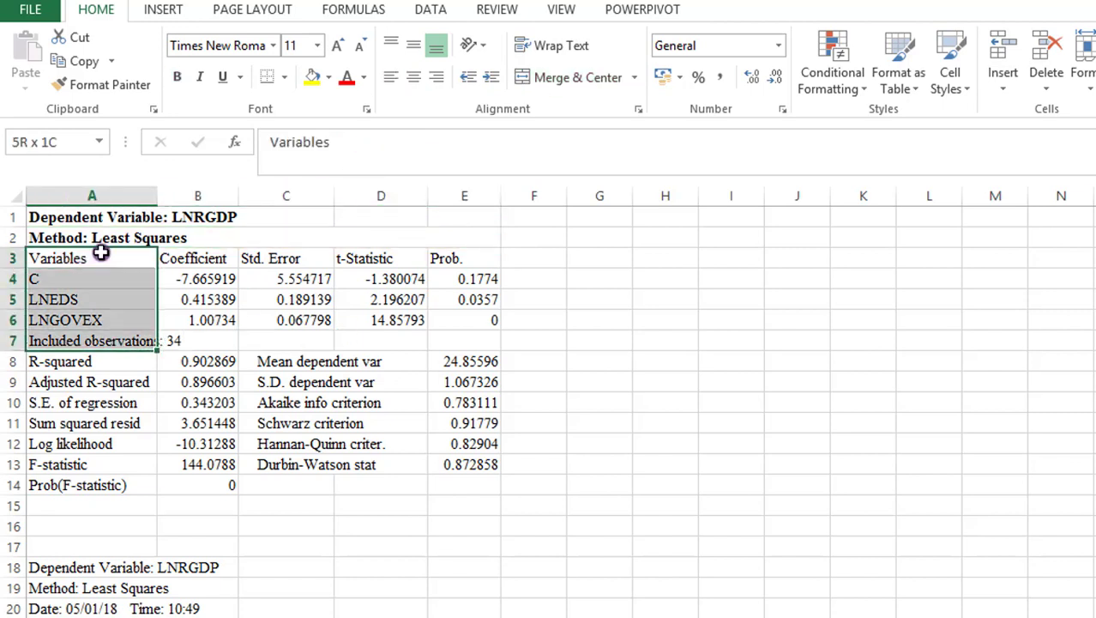
pyautogui.hotkey('shift', 'Up')
pyautogui.hotkey('shift', 'Right')
pyautogui.hotkey('shift', 'Right')
pyautogui.hotkey('shift', 'Right')
pyautogui.hotkey('shift', 'Right')
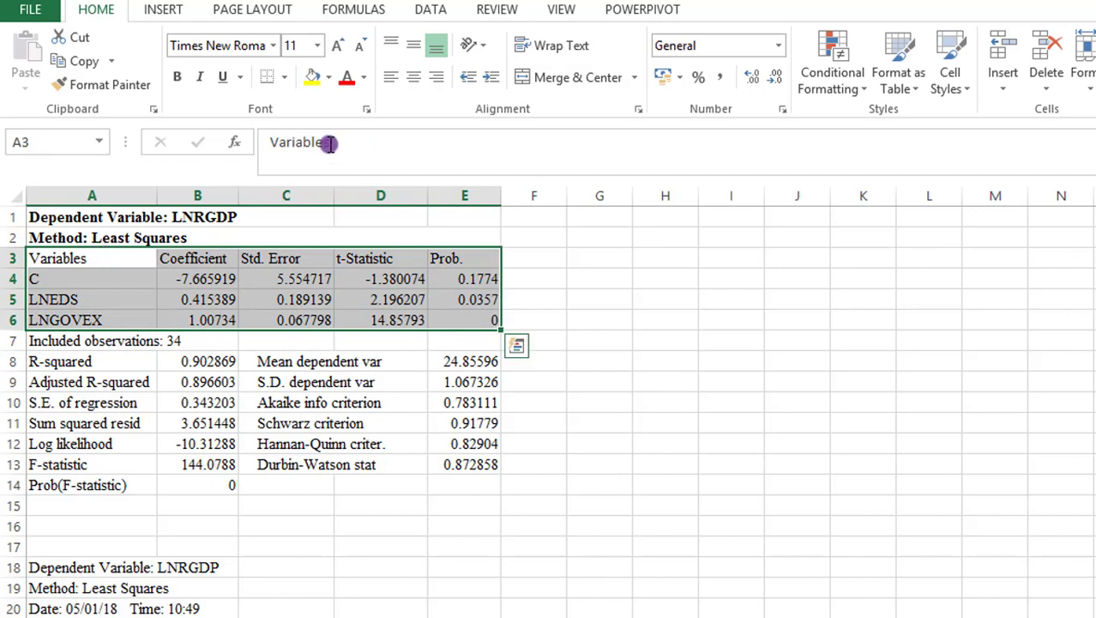
pyautogui.click(414, 77)
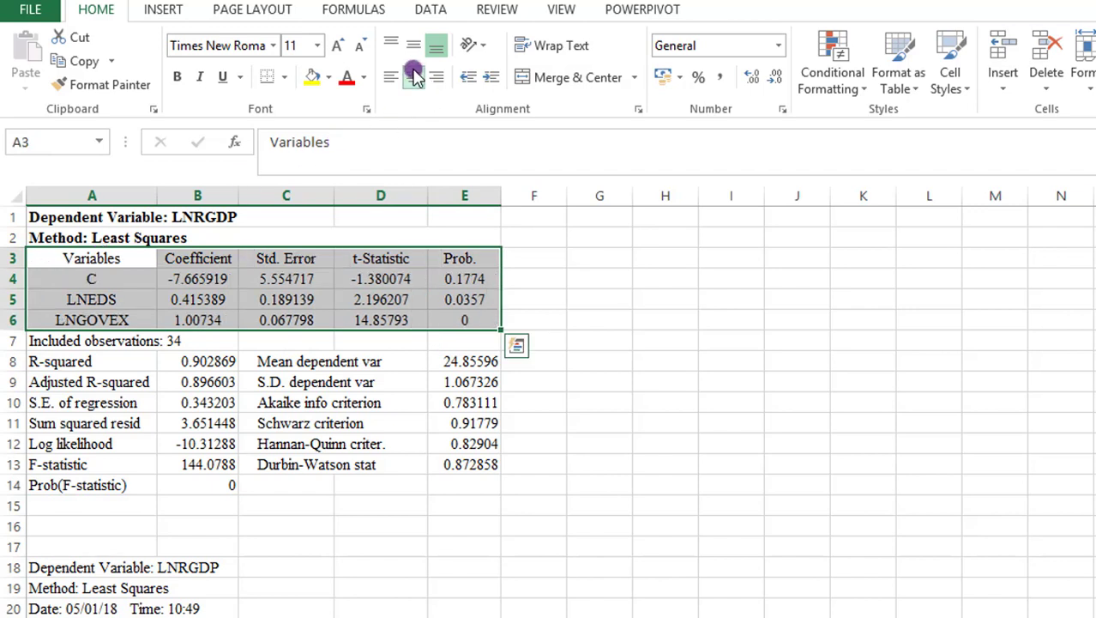
pyautogui.click(92, 258)
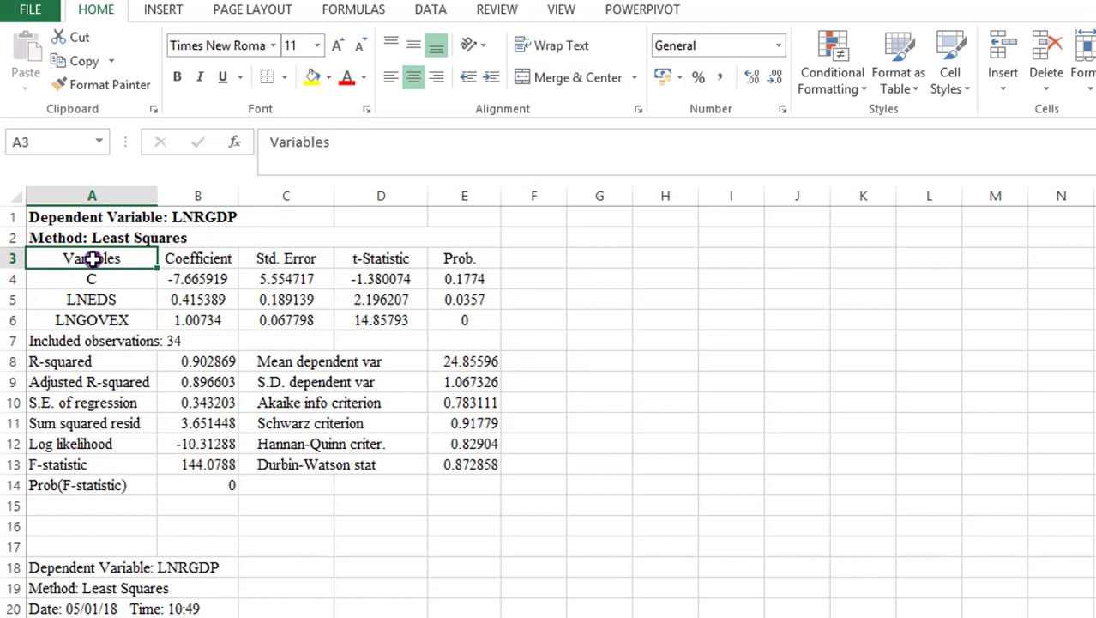
pyautogui.moveTo(92, 258); pyautogui.dragTo(92, 320)
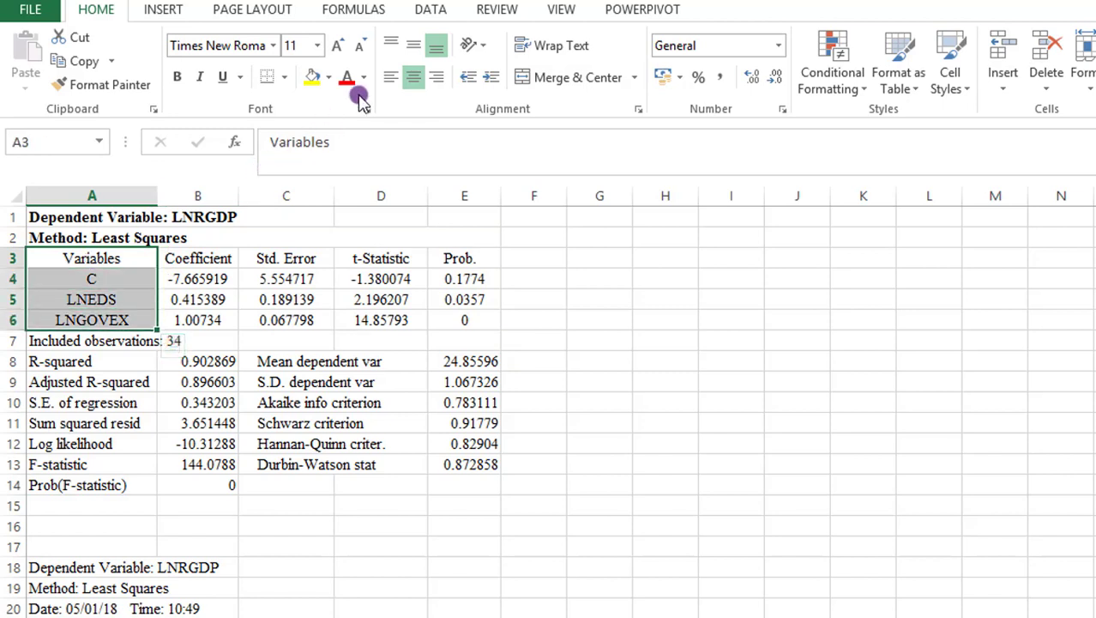
pyautogui.click(389, 77)
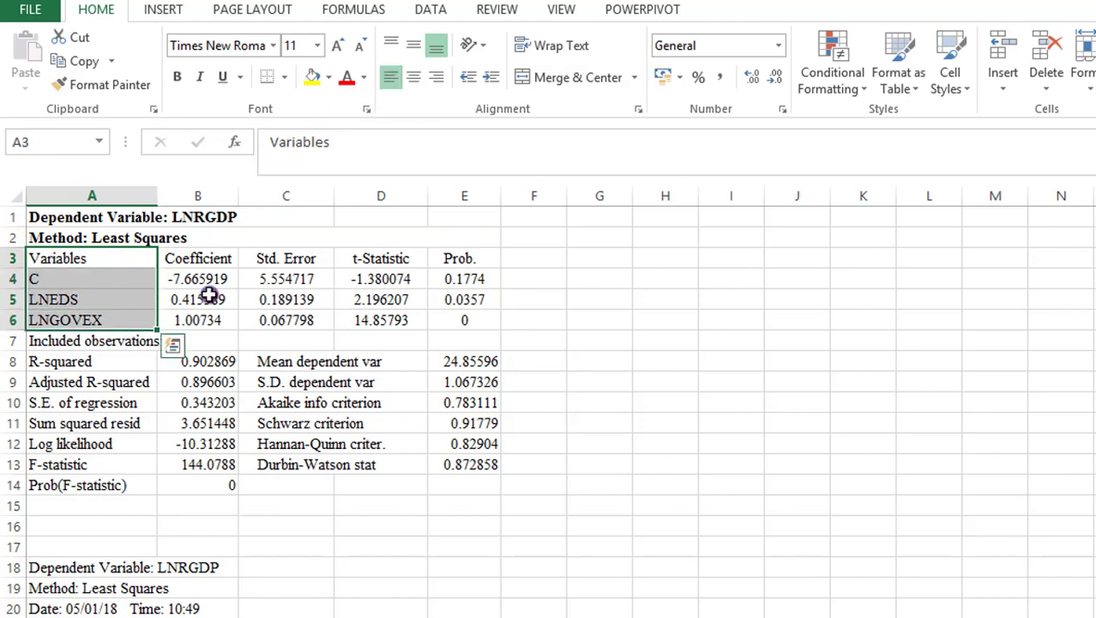
pyautogui.click(197, 299)
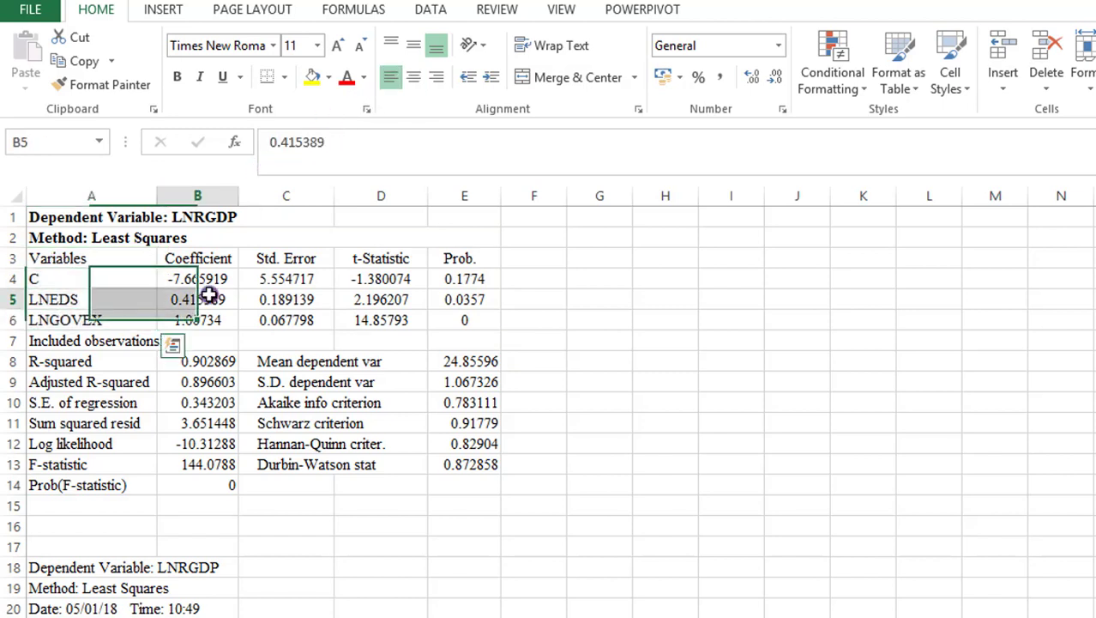
# Add a thick bottom border under the title and a bottom border under the Method line.
pyautogui.click(49, 221)
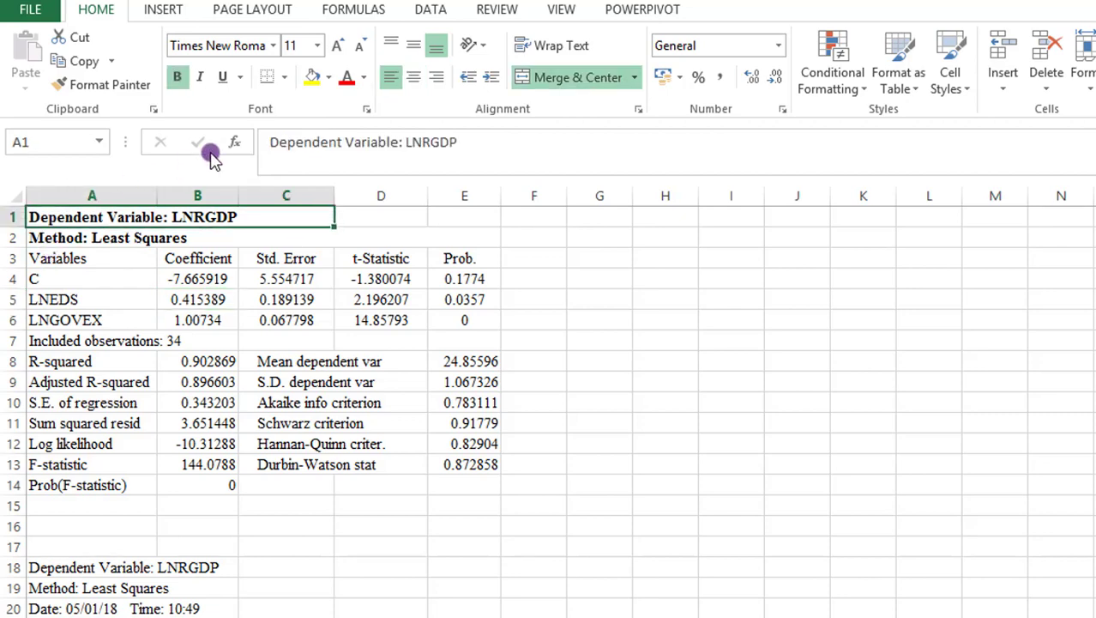
pyautogui.click(285, 77)
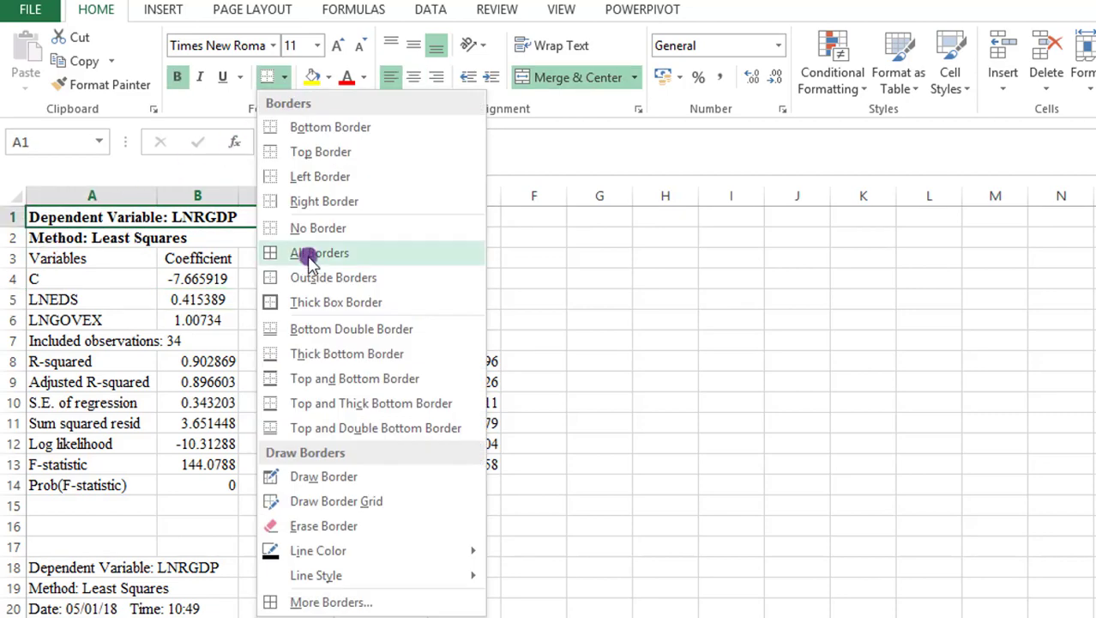
pyautogui.click(309, 358)
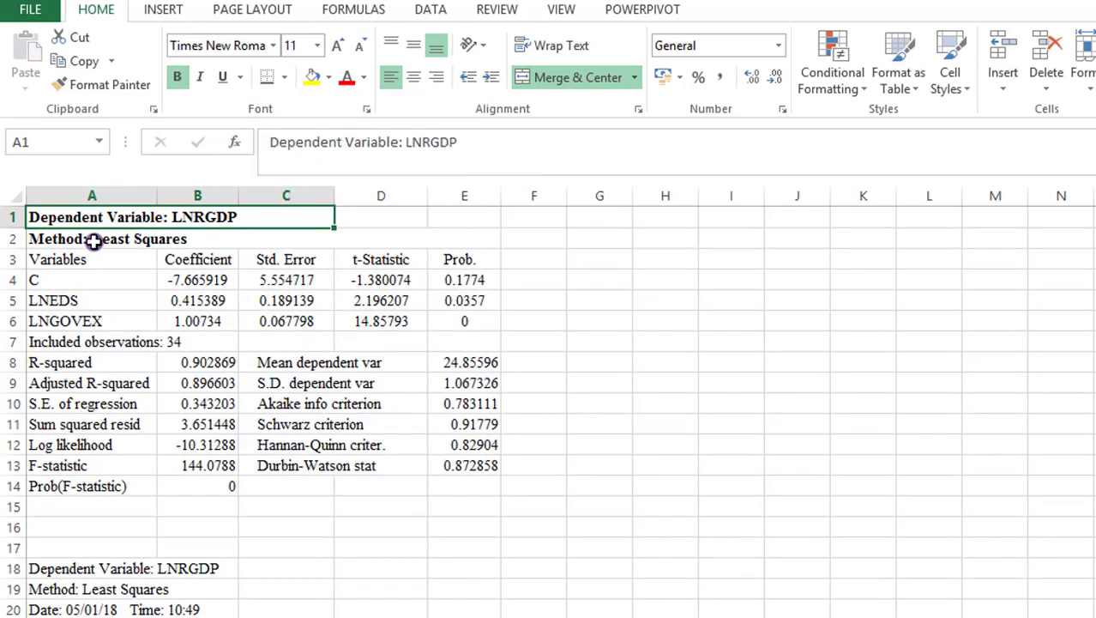
pyautogui.click(93, 241)
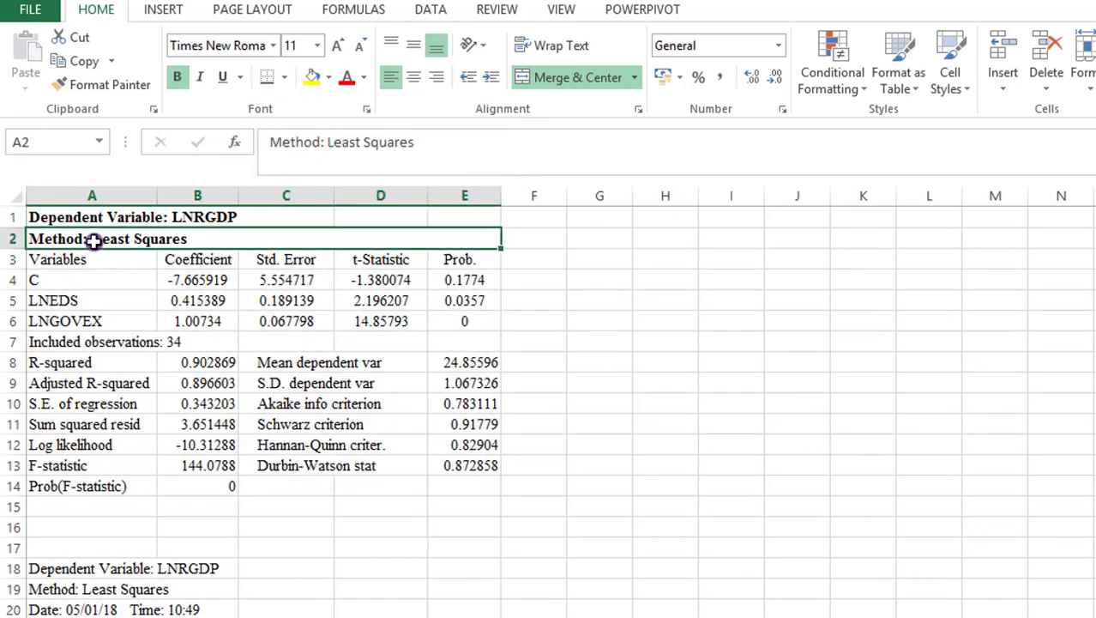
pyautogui.click(289, 81)
pyautogui.click(290, 123)
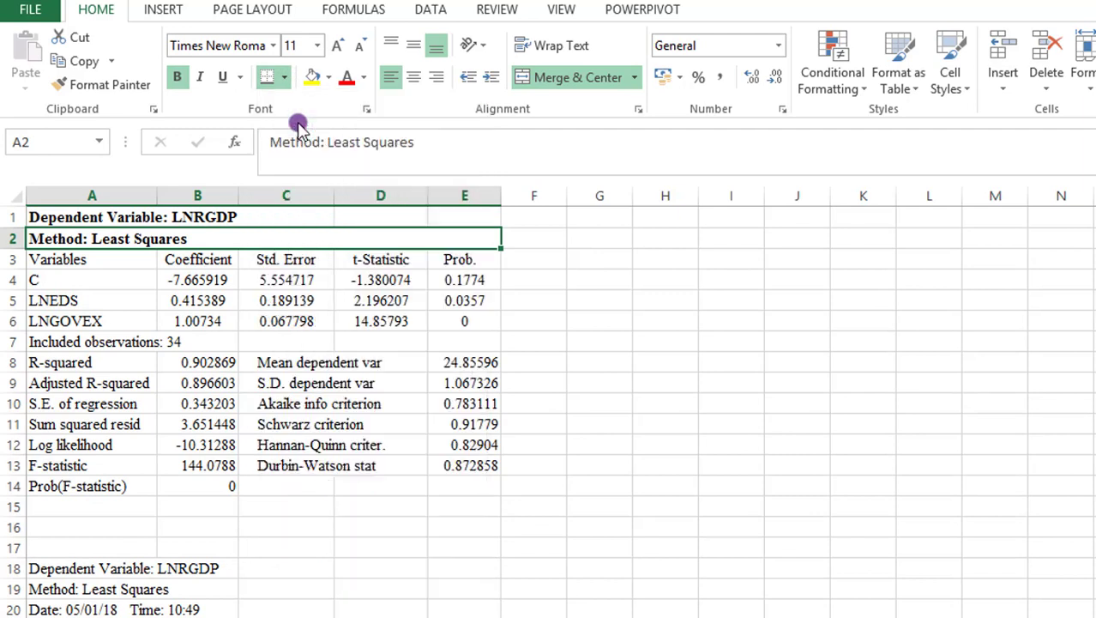
# Bold the column headings in row 3 and add a bottom border beneath them.
pyautogui.click(103, 260)
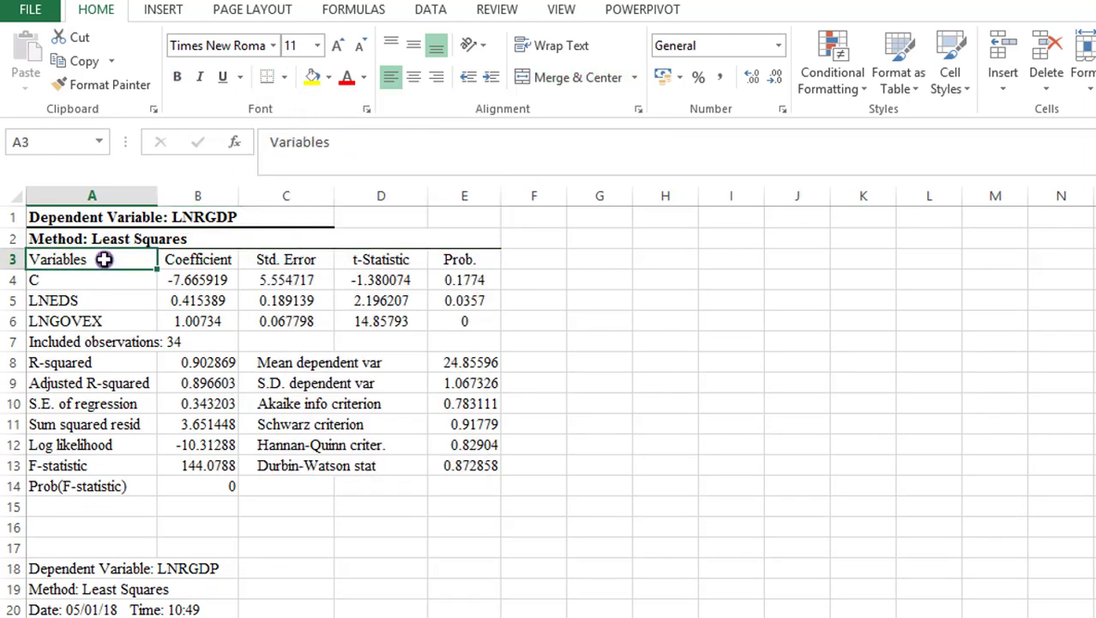
pyautogui.hotkey('shift', 'Right')
pyautogui.hotkey('shift', 'Right')
pyautogui.hotkey('shift', 'Right')
pyautogui.hotkey('shift', 'Right')
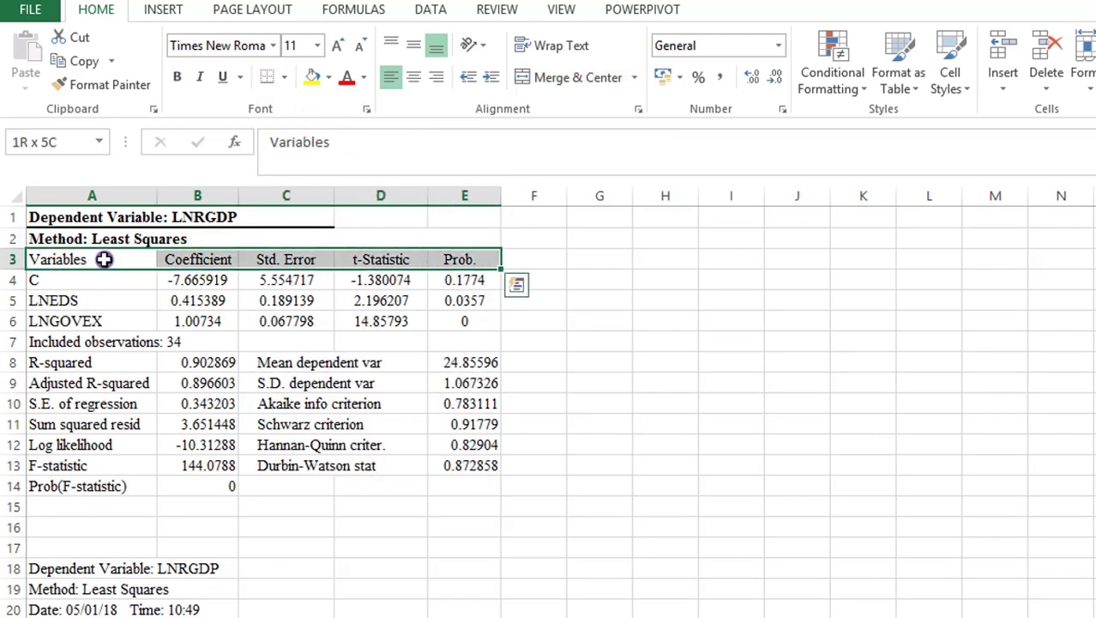
pyautogui.hotkey('ctrl', 'b')
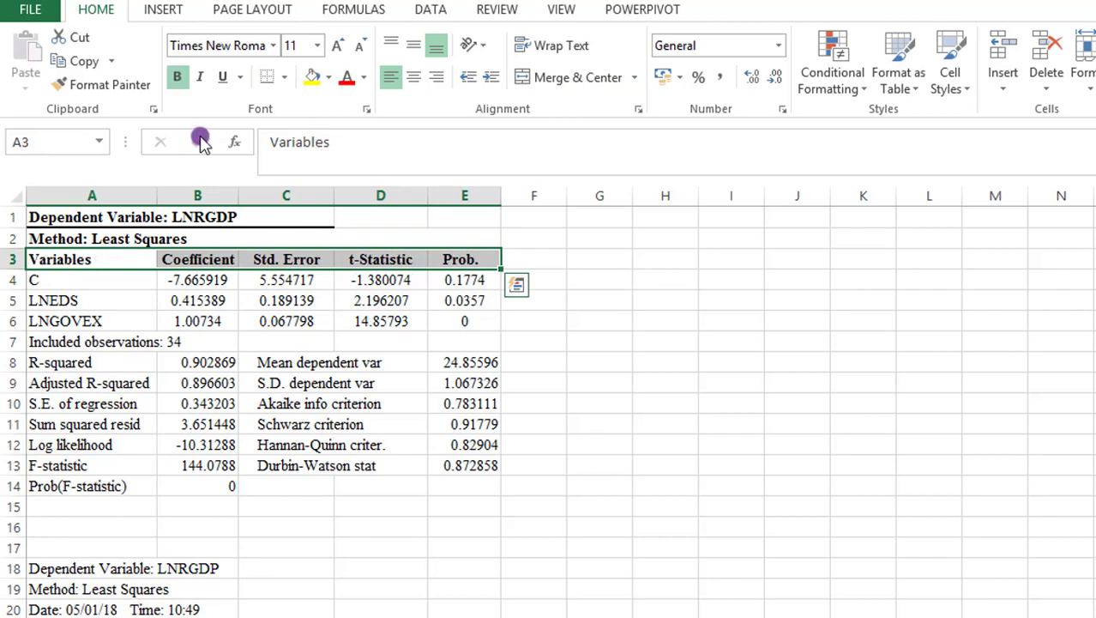
pyautogui.click(267, 79)
pyautogui.click(292, 361)
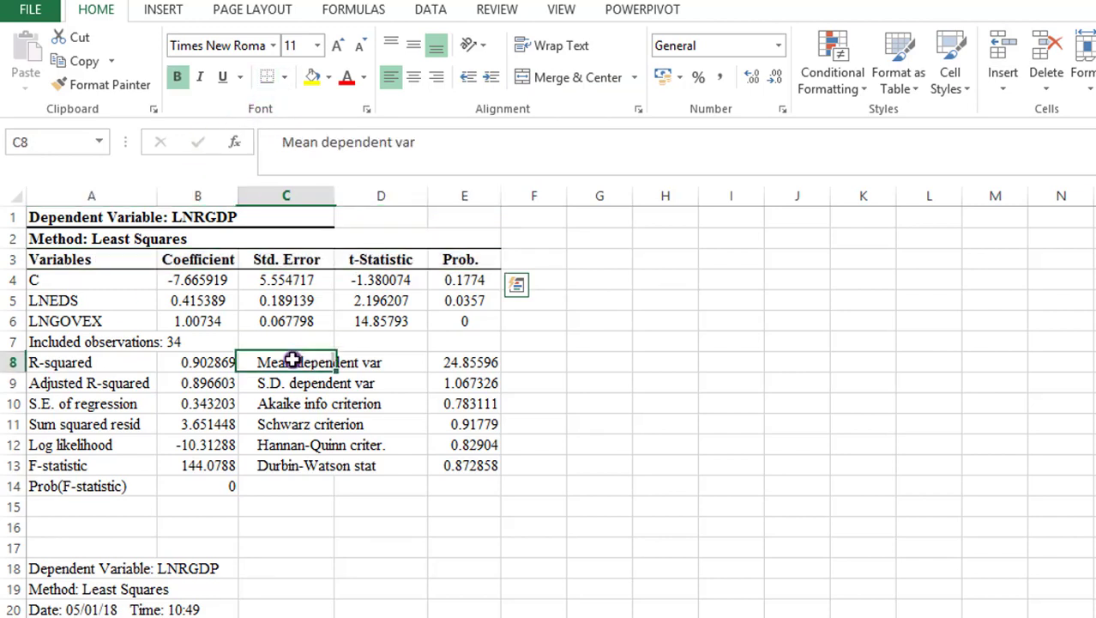
# Add a bottom border under the LNGOVEX row, then select row 14 A14:E14.
pyautogui.click(67, 320)
pyautogui.hotkey('shift', 'Right')
pyautogui.hotkey('shift', 'Right')
pyautogui.hotkey('shift', 'Right')
pyautogui.hotkey('shift', 'Right')
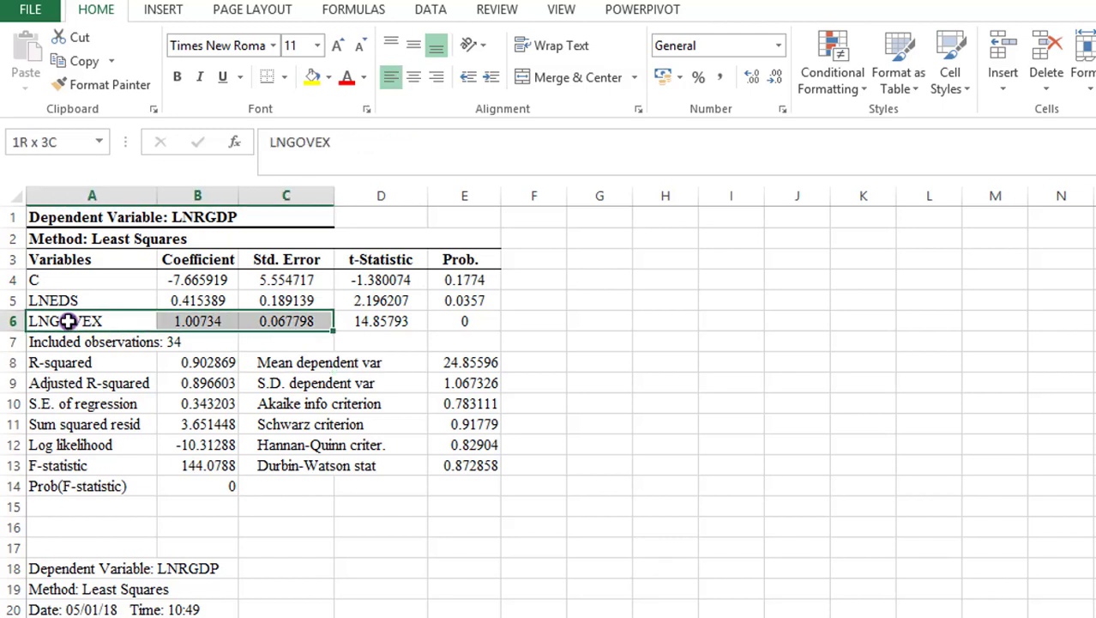
pyautogui.click(273, 77)
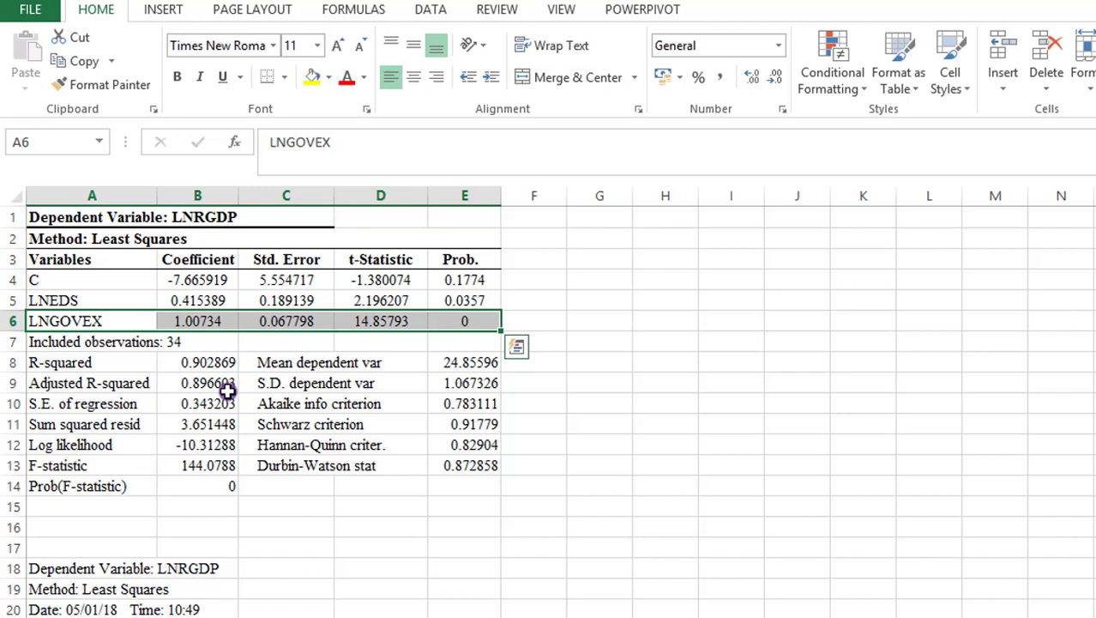
pyautogui.click(225, 383)
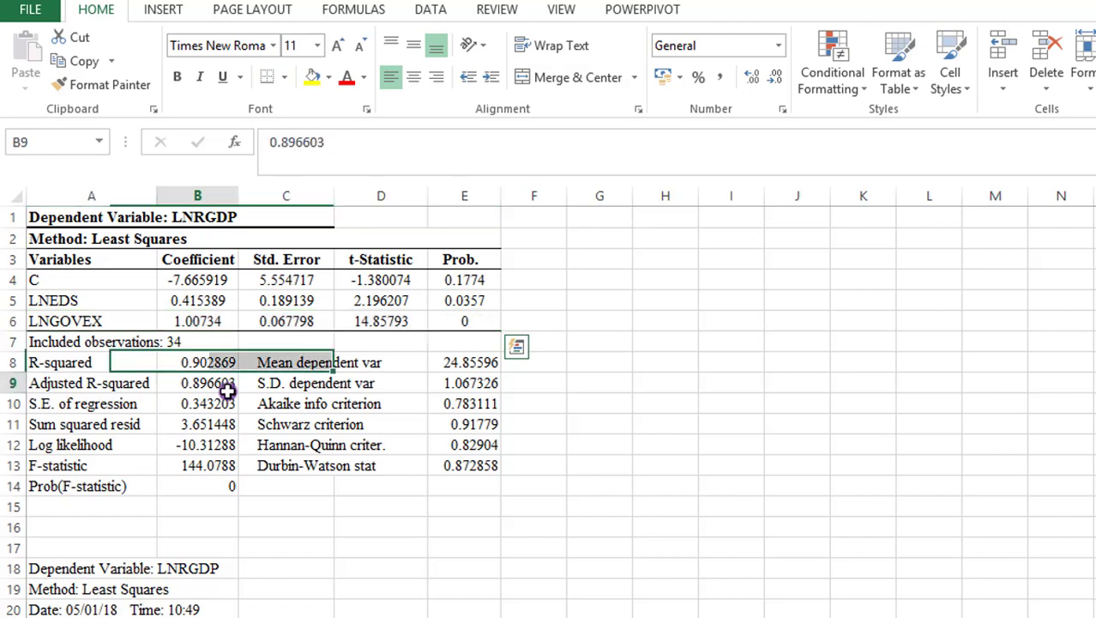
pyautogui.click(72, 489)
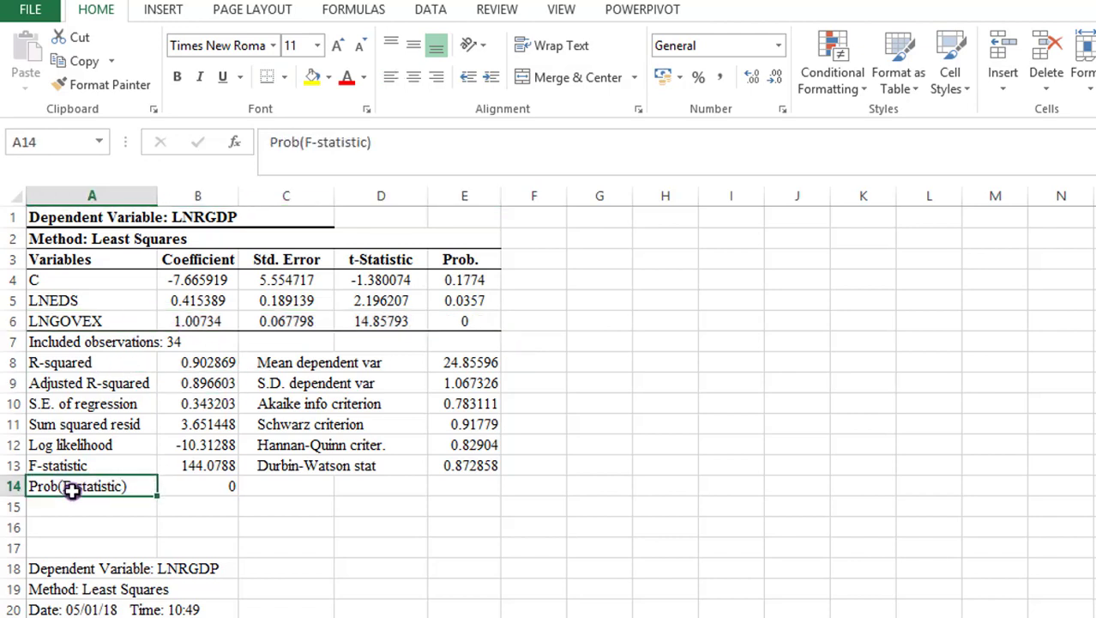
pyautogui.moveTo(72, 489); pyautogui.dragTo(465, 486)
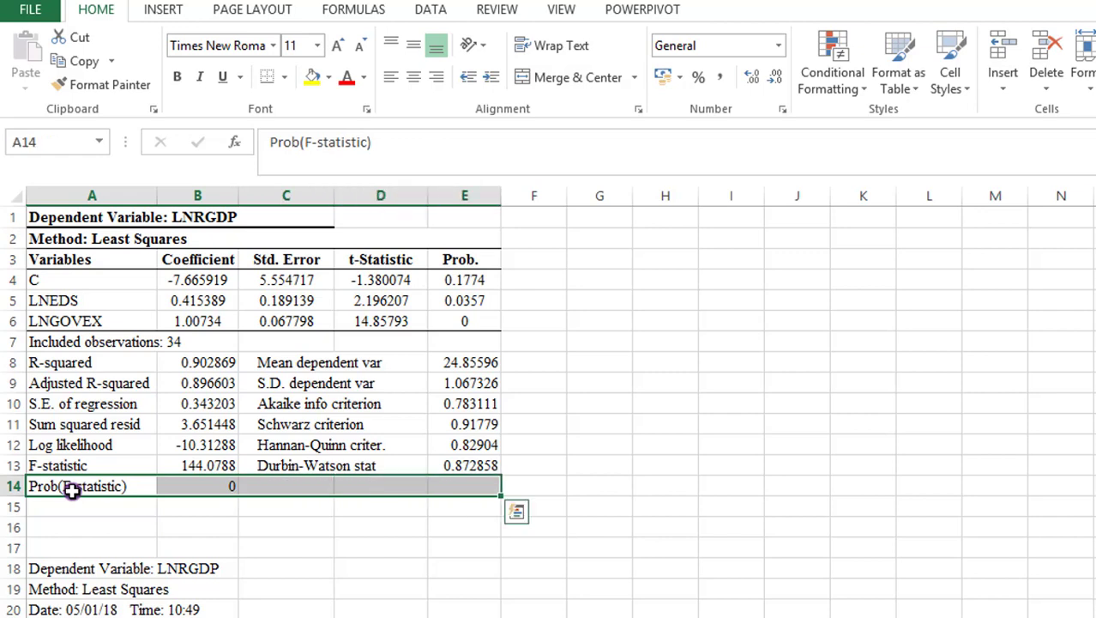
# Add a bottom border under row 14 and AutoFit column A's width.
pyautogui.click(268, 77)
pyautogui.click(103, 345)
pyautogui.hotkey('alt', 'h')
pyautogui.press('o')
pyautogui.press('i')
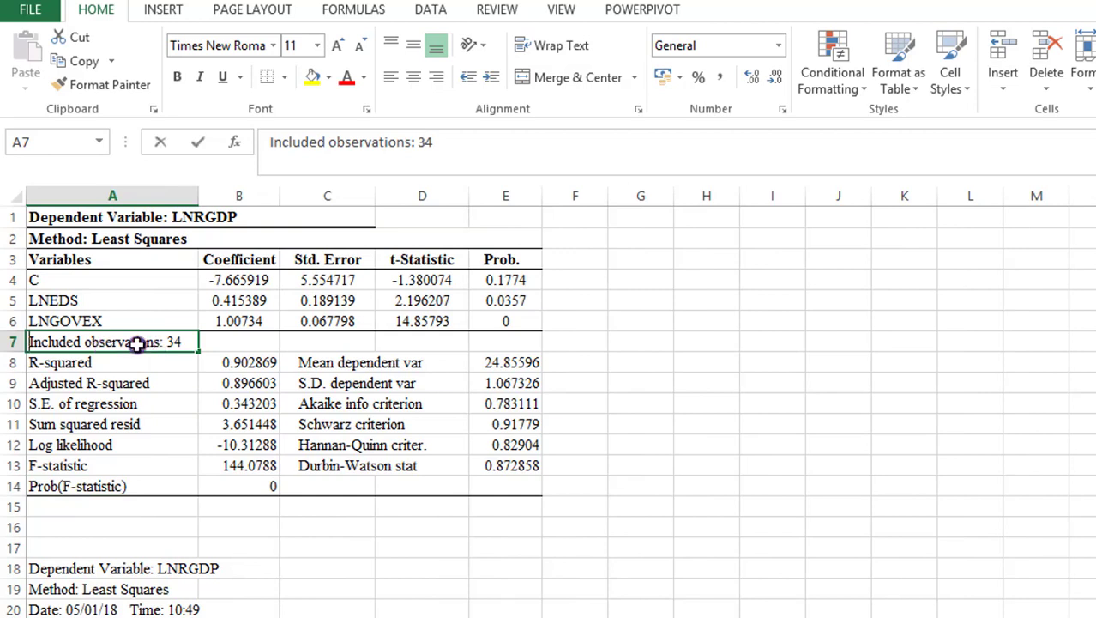
# Relabel A7 as Observations and enter 34 in B7.
pyautogui.write('Observations')
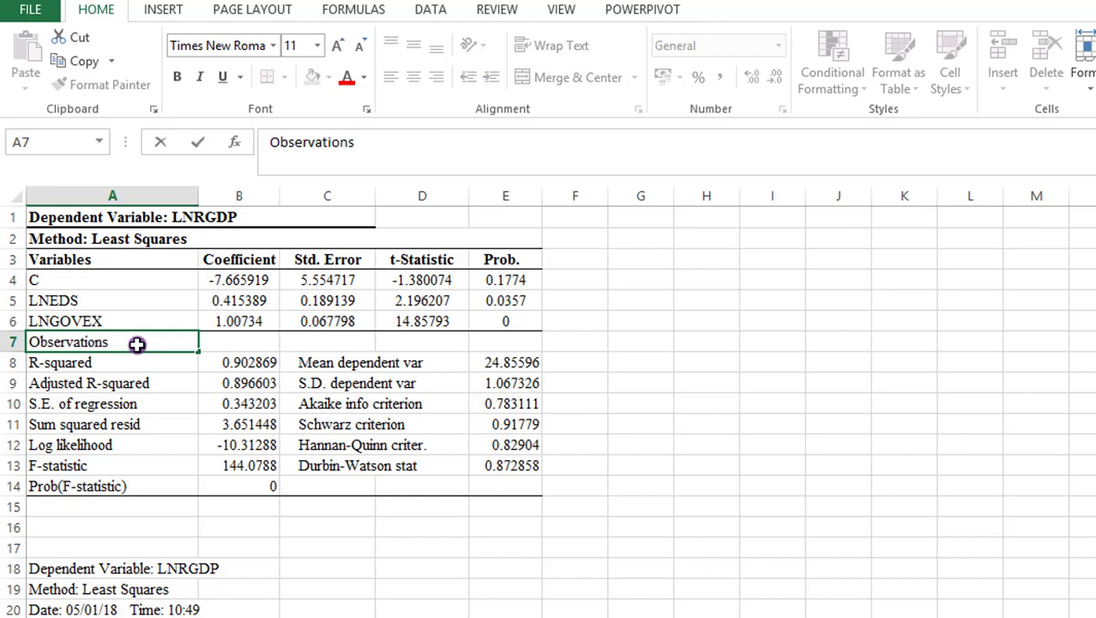
pyautogui.press('Tab')
pyautogui.write('34')
pyautogui.click(397, 545)
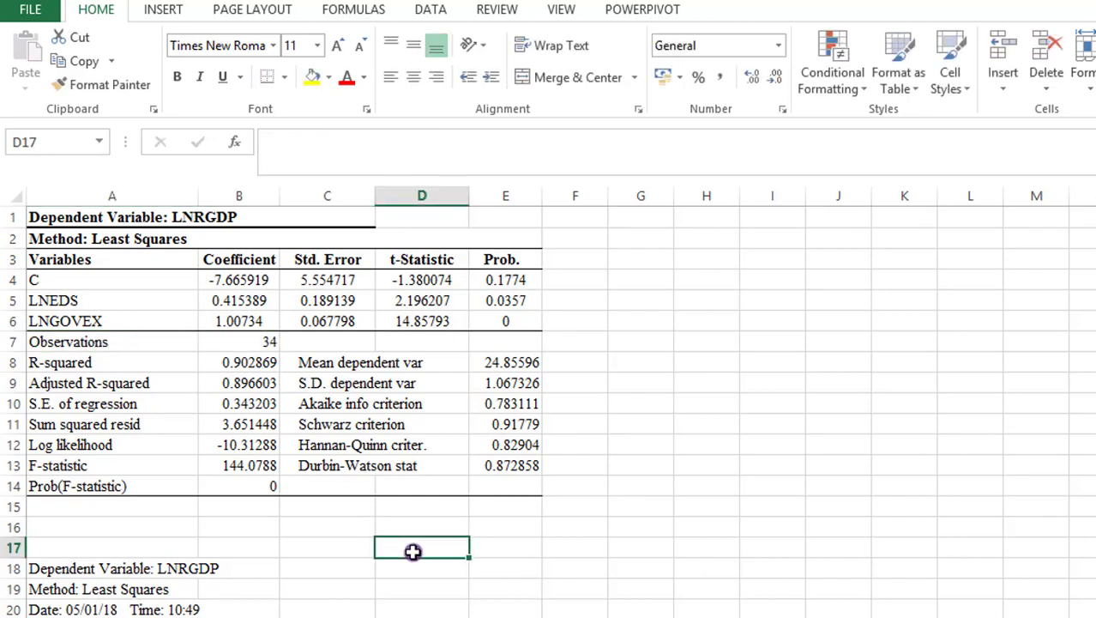
# Centre the summary values in B7:B14 and E7:E14, and re-enter 0 in E6.
pyautogui.click(239, 280)
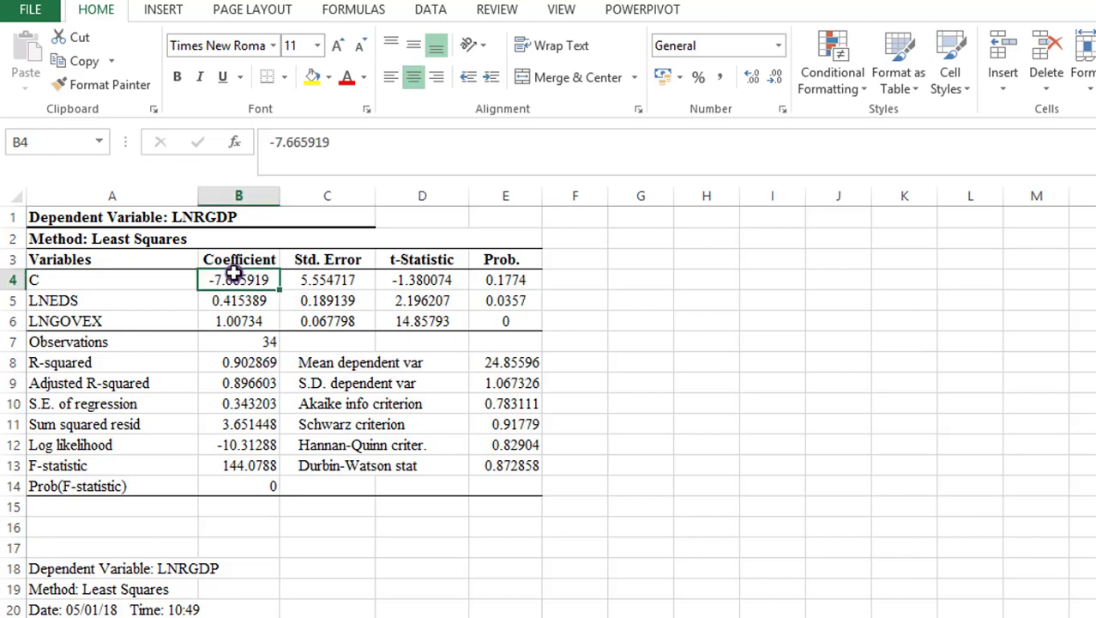
pyautogui.moveTo(240, 343); pyautogui.dragTo(240, 486)
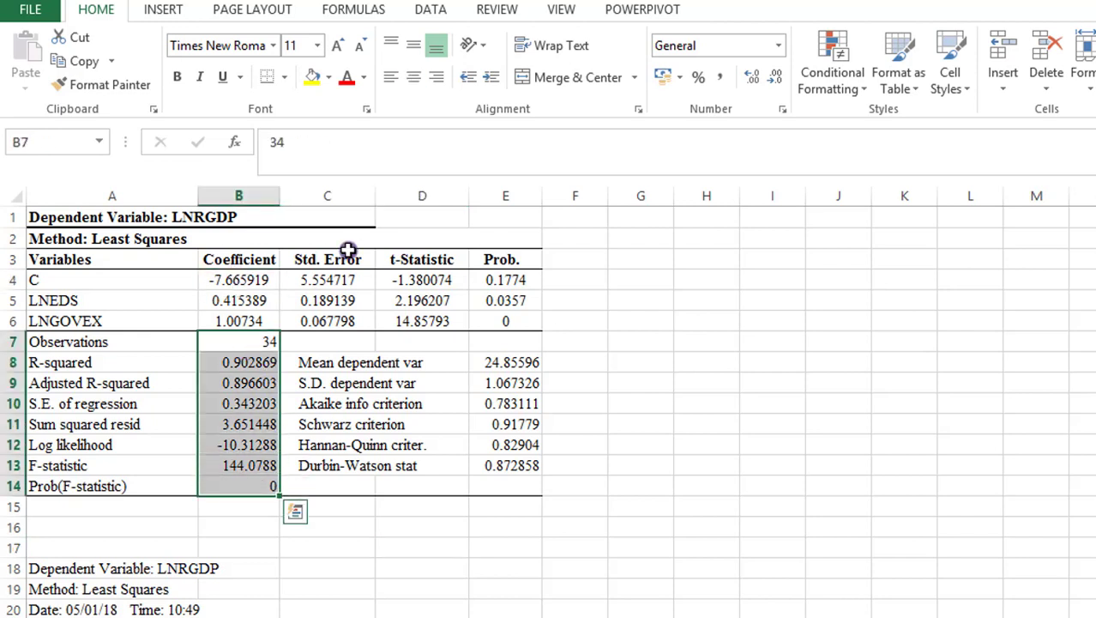
pyautogui.click(412, 77)
pyautogui.moveTo(506, 341); pyautogui.dragTo(505, 486)
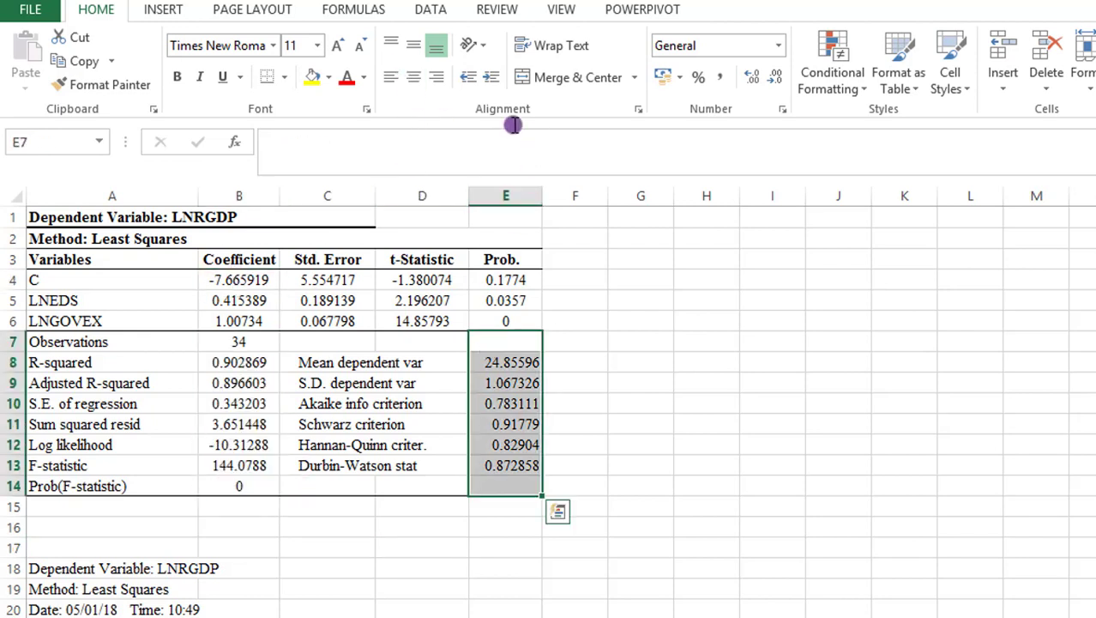
pyautogui.click(411, 78)
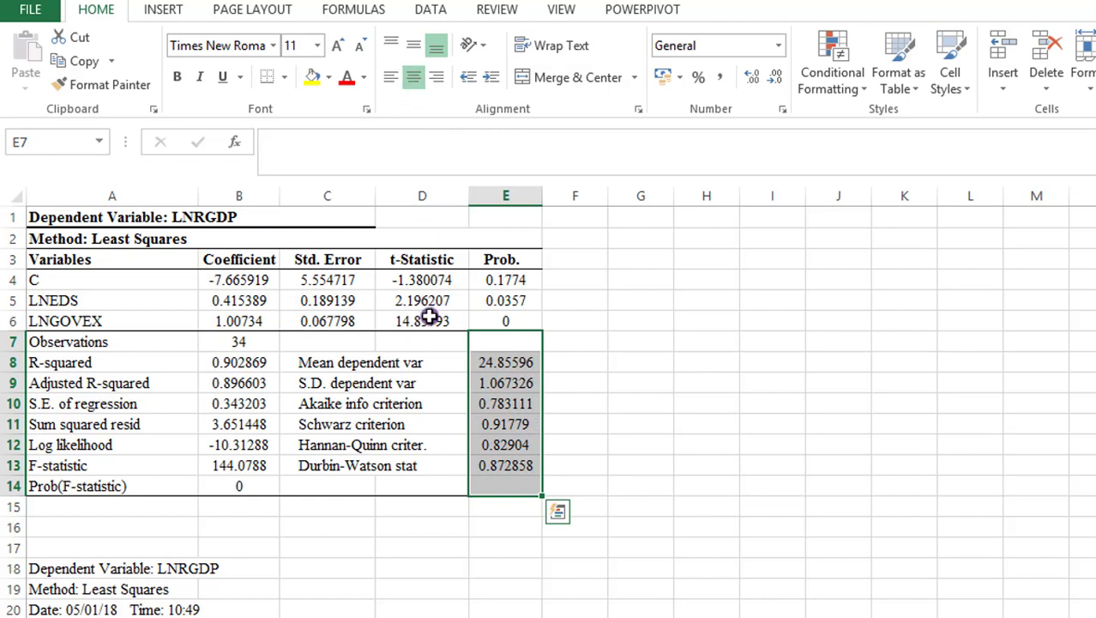
pyautogui.click(512, 321)
pyautogui.write('0')
pyautogui.press('Return')
pyautogui.click(522, 322)
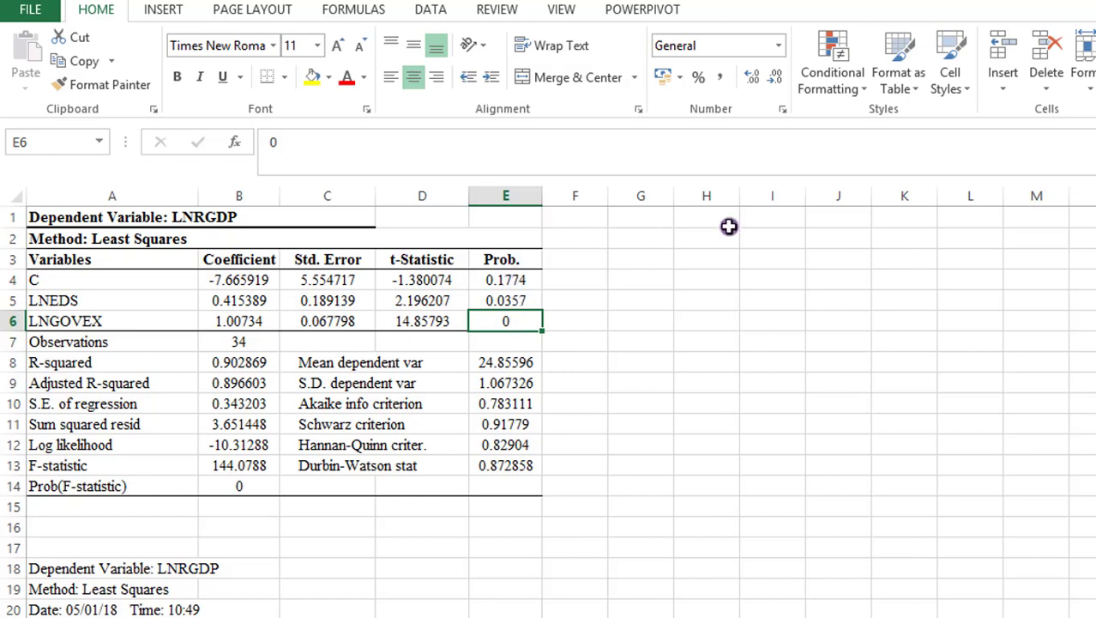
# Display E6 as 0.0000 and the Prob(F-statistic) value in B14 as 0.00000.
pyautogui.click(752, 79)
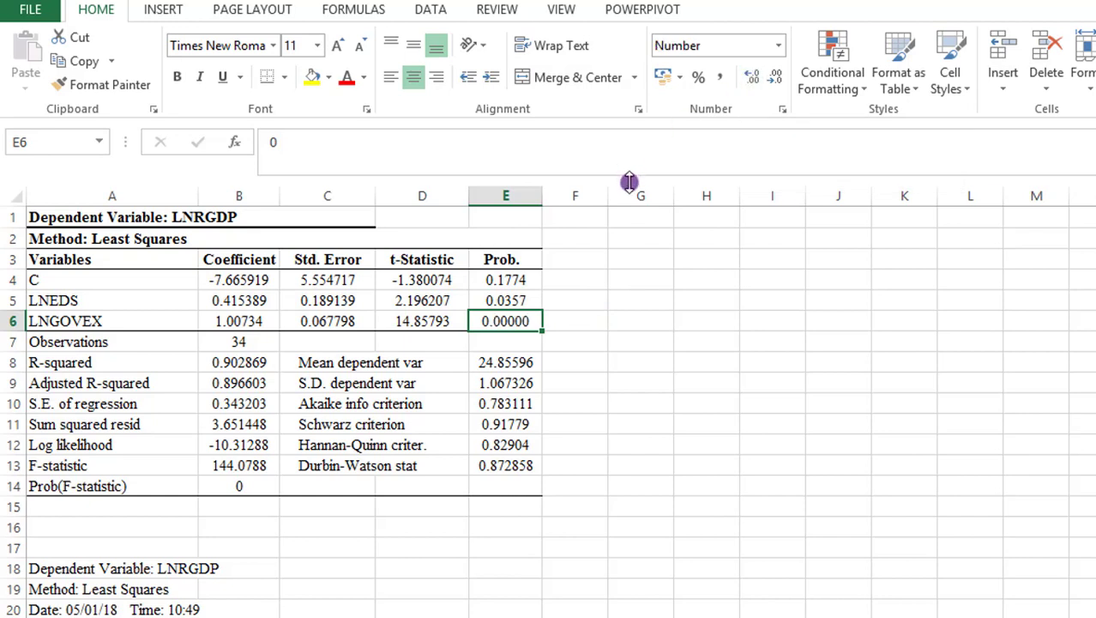
pyautogui.click(775, 79)
pyautogui.click(249, 485)
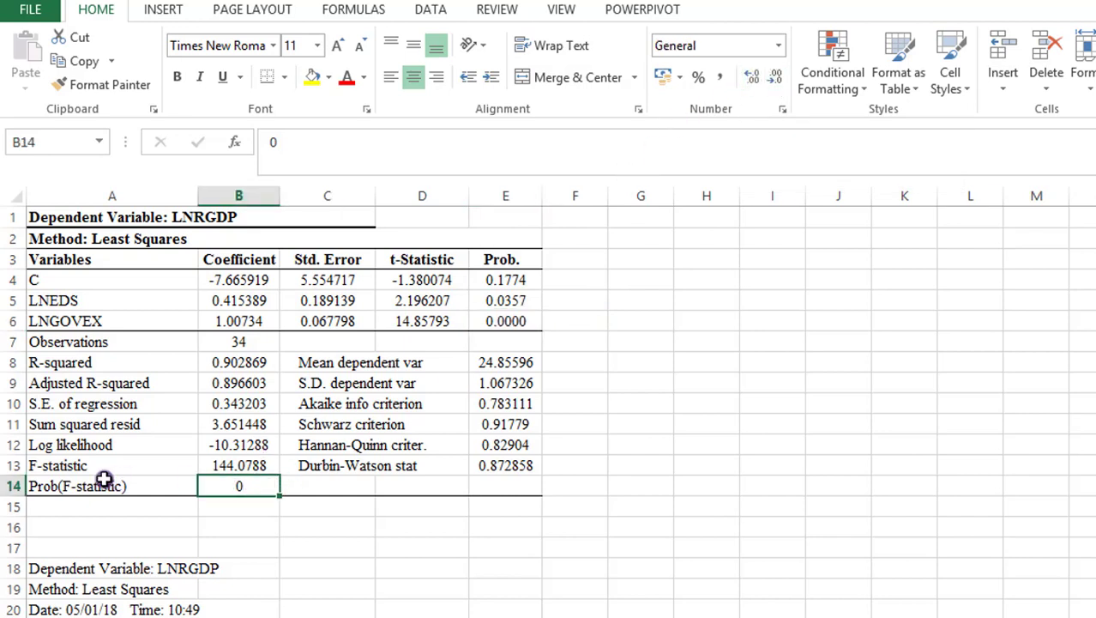
pyautogui.click(753, 77)
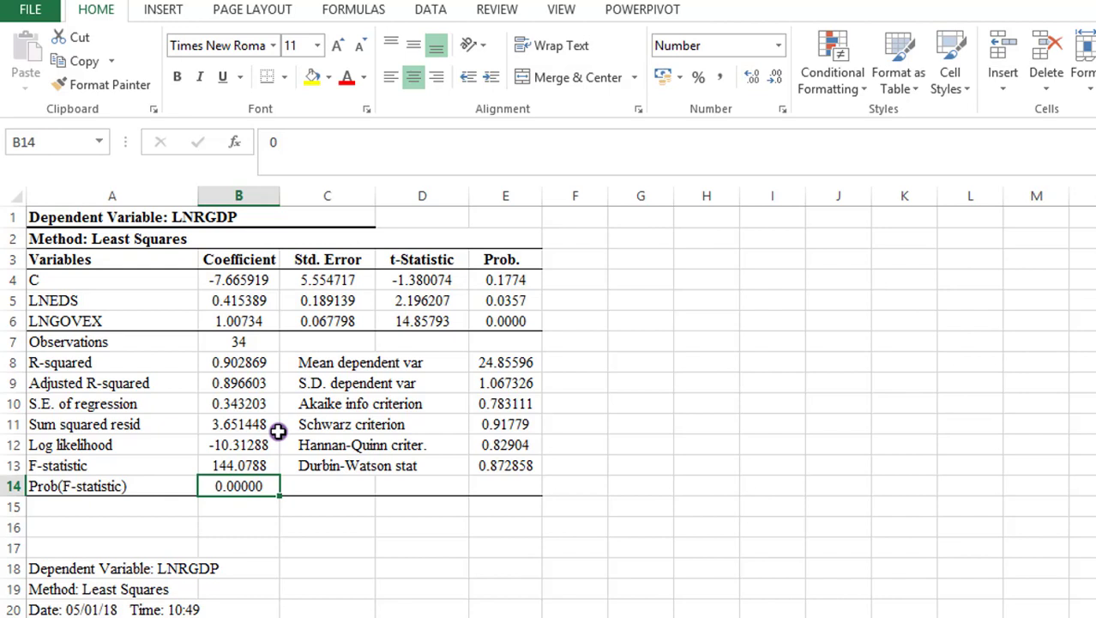
# Enter 'Source: Author' in A15 below the table and set it to 10-point font.
pyautogui.click(107, 506)
pyautogui.write('Source: Author')
pyautogui.press('Return')
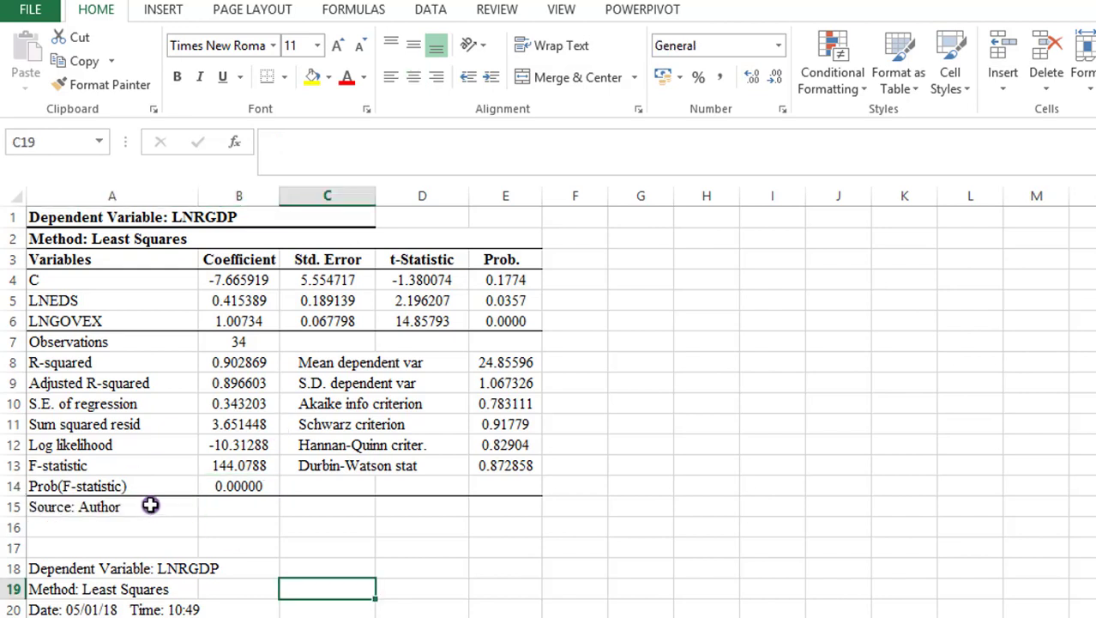
pyautogui.click(151, 506)
pyautogui.click(293, 48)
pyautogui.write('10')
pyautogui.press('Return')
pyautogui.click(430, 590)
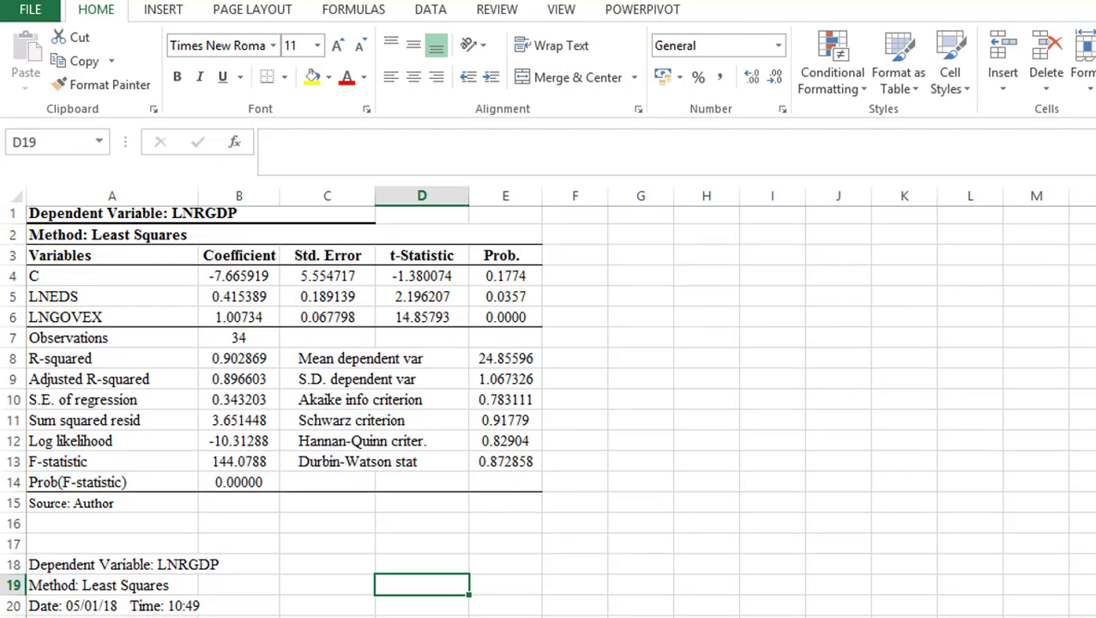
pyautogui.scroll(-9, 547, 412)
pyautogui.scroll(9, 274, 412)
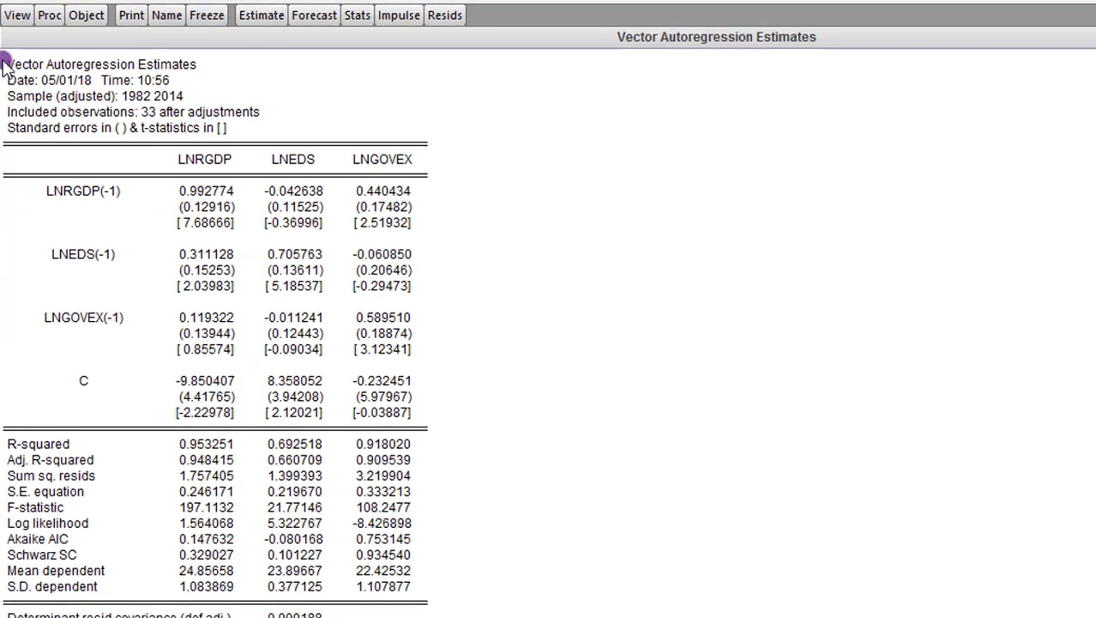
# Select and copy the entire Vector Autoregression Estimates table in EViews.
pyautogui.moveTo(7, 58); pyautogui.dragTo(424, 617)
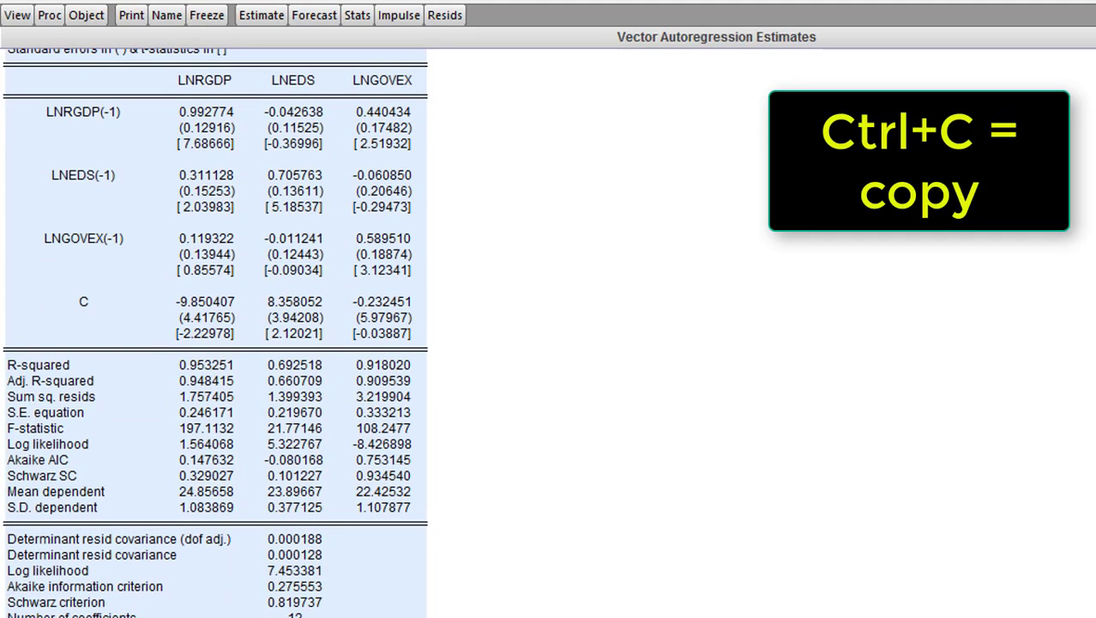
pyautogui.hotkey('ctrl', 'c')
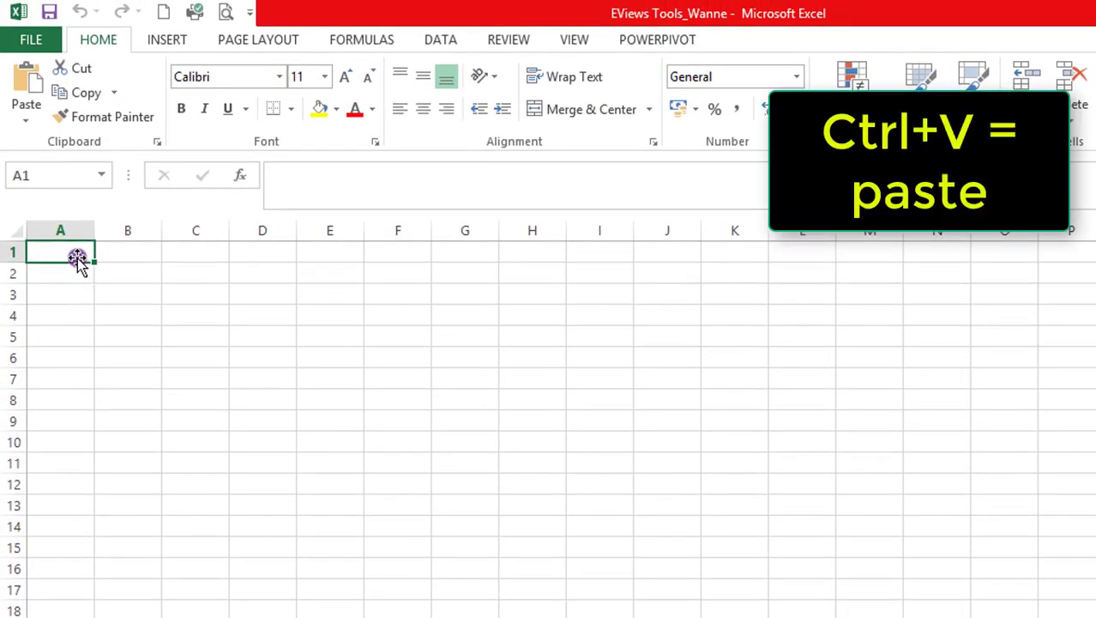
# Paste the VAR estimates table at A1 and delete its Date and Sample rows.
pyautogui.hotkey('ctrl', 'v')
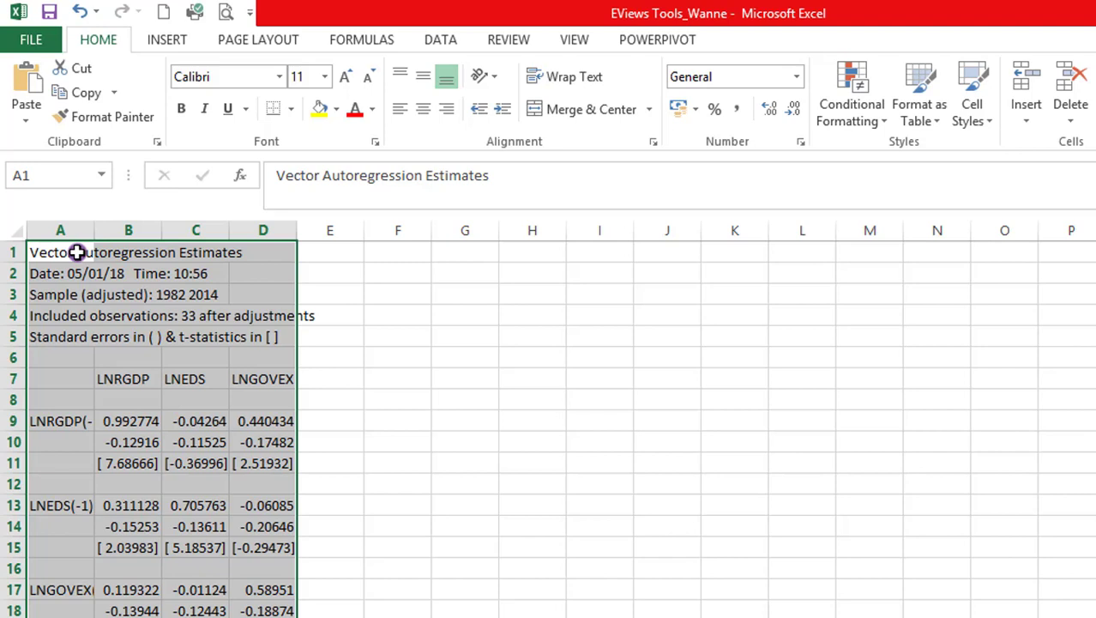
pyautogui.click(77, 252)
pyautogui.click(398, 378)
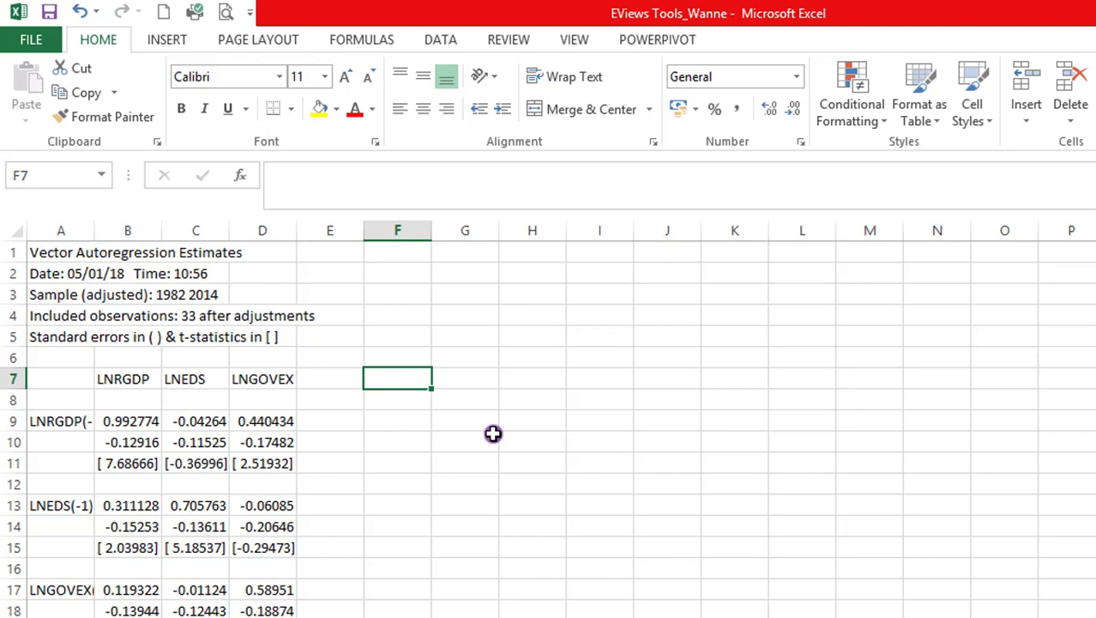
pyautogui.click(7, 272)
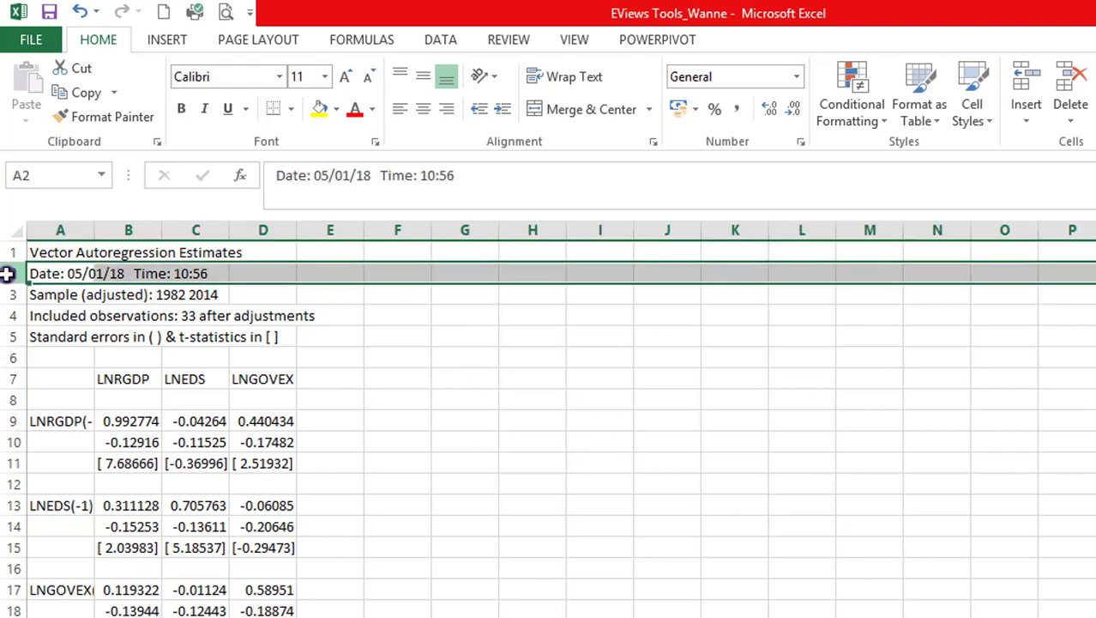
pyautogui.moveTo(7, 273); pyautogui.dragTo(7, 292)
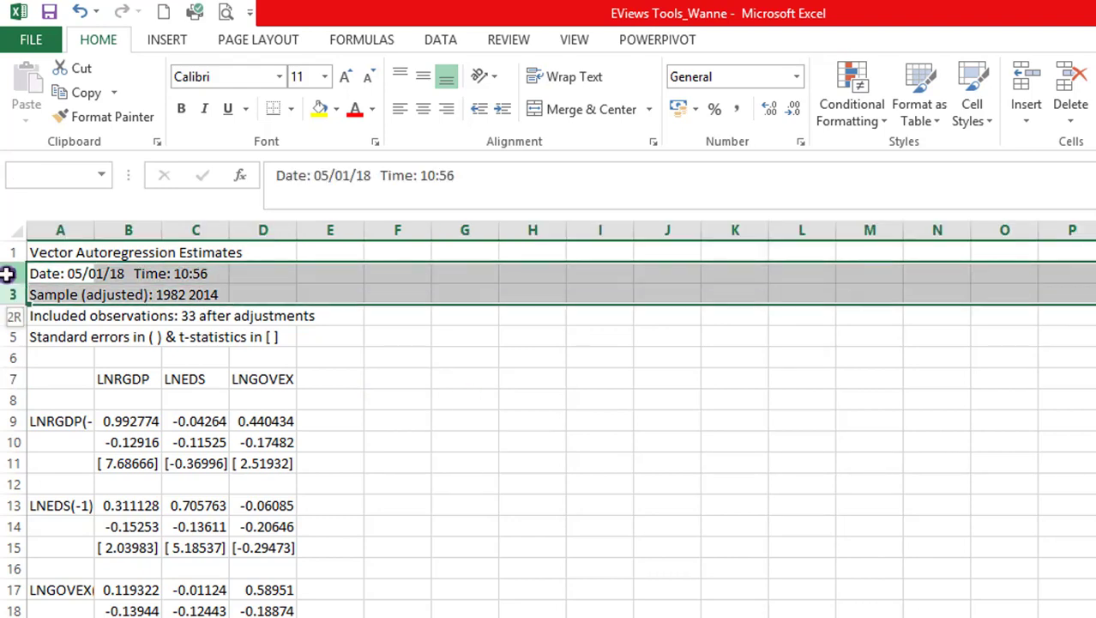
pyautogui.rightClick(7, 279)
pyautogui.click(54, 448)
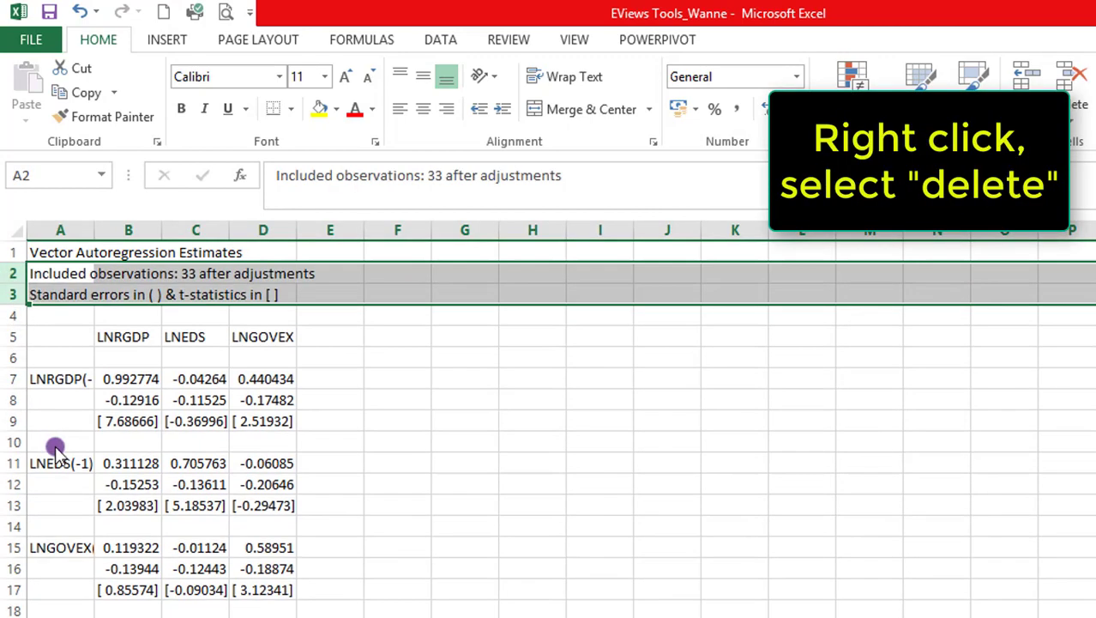
# Select the Included observations note lines, widen column B, and select the Determinant resid covariance rows.
pyautogui.click(75, 274)
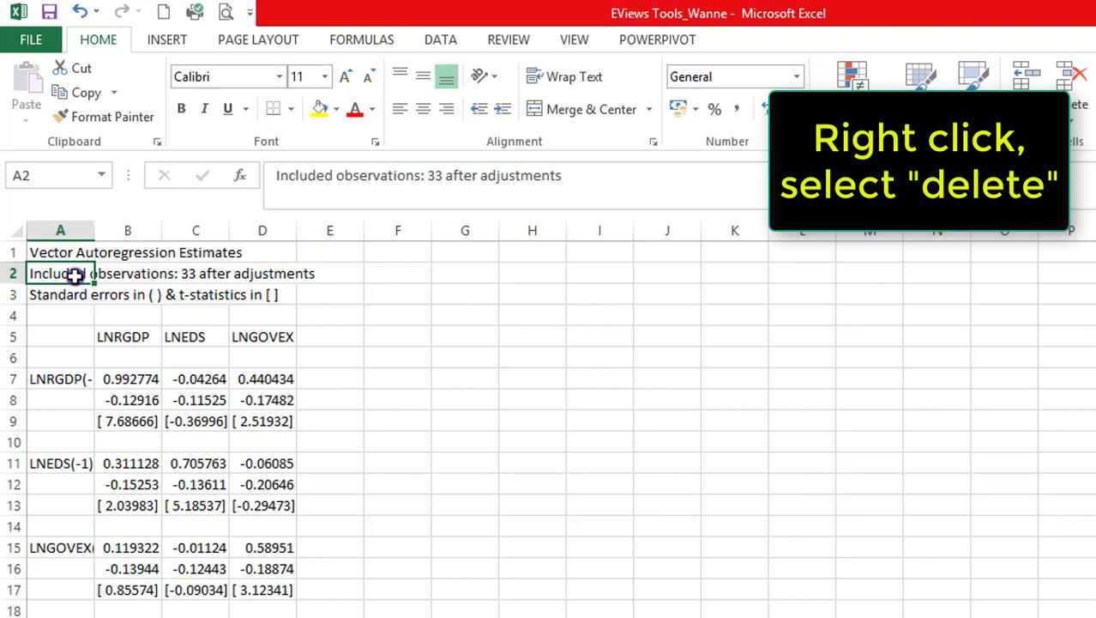
pyautogui.hotkey('shift', 'Down')
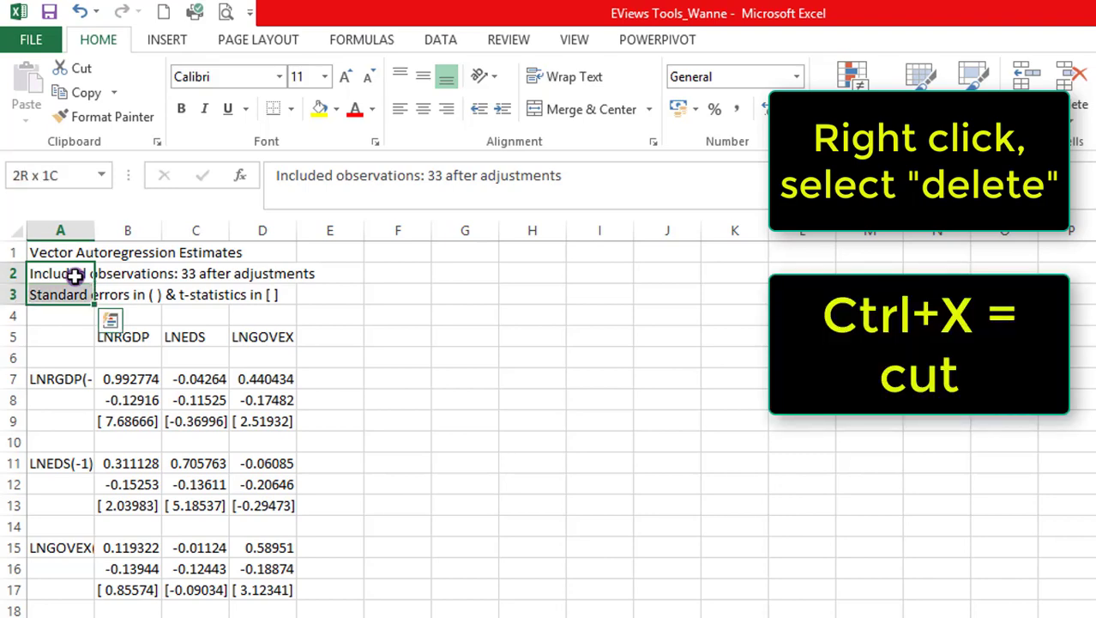
pyautogui.hotkey('shift', 'Right')
pyautogui.hotkey('shift', 'Right')
pyautogui.hotkey('shift', 'Right')
pyautogui.hotkey('shift', 'Right')
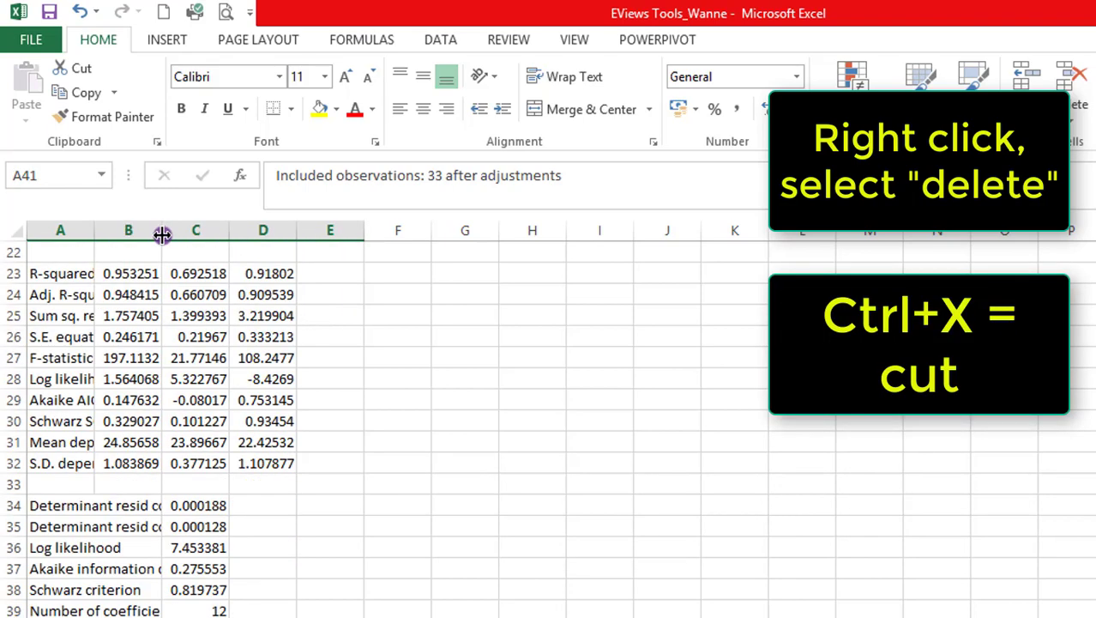
pyautogui.moveTo(162, 232); pyautogui.dragTo(192, 240)
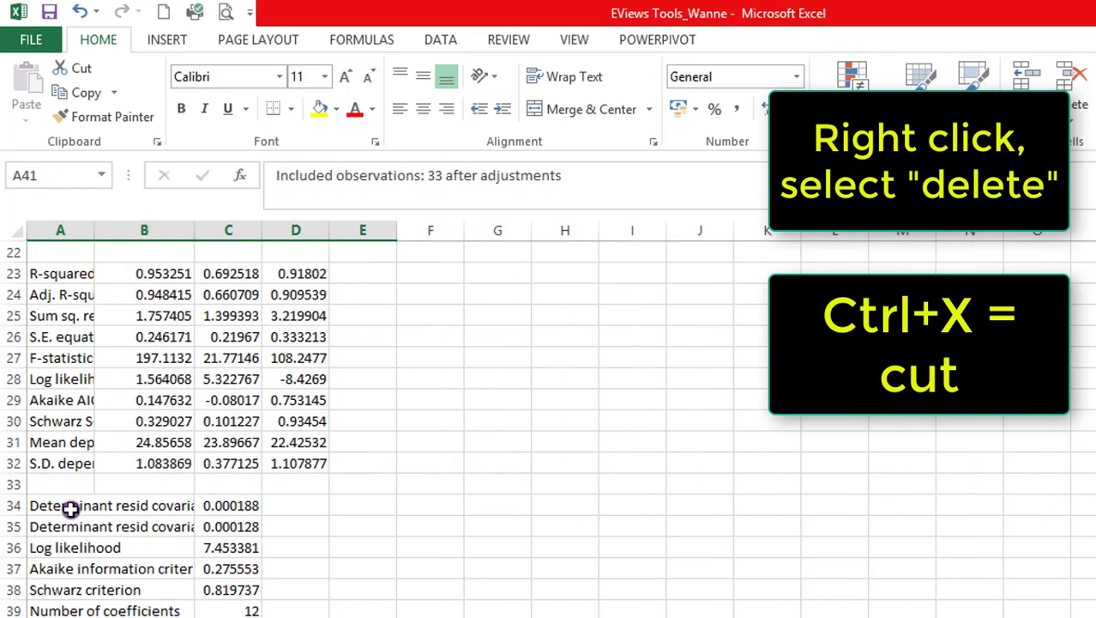
pyautogui.click(12, 506)
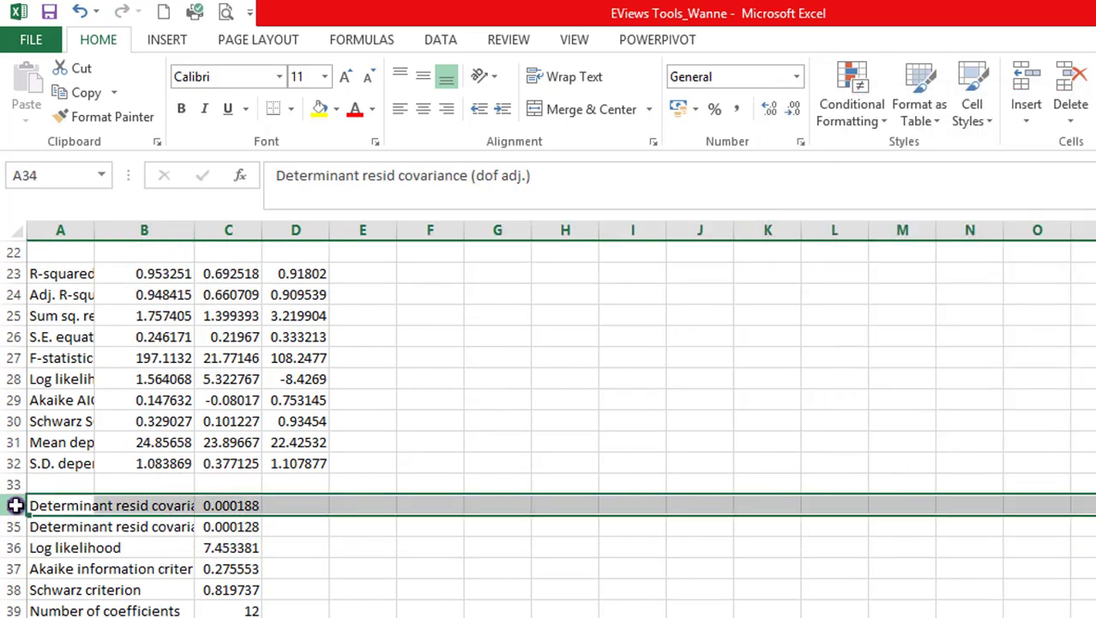
pyautogui.hotkey('shift', 'Down')
pyautogui.hotkey('shift', 'Down')
pyautogui.hotkey('shift', 'Down')
pyautogui.hotkey('shift', 'Down')
pyautogui.hotkey('shift', 'Down')
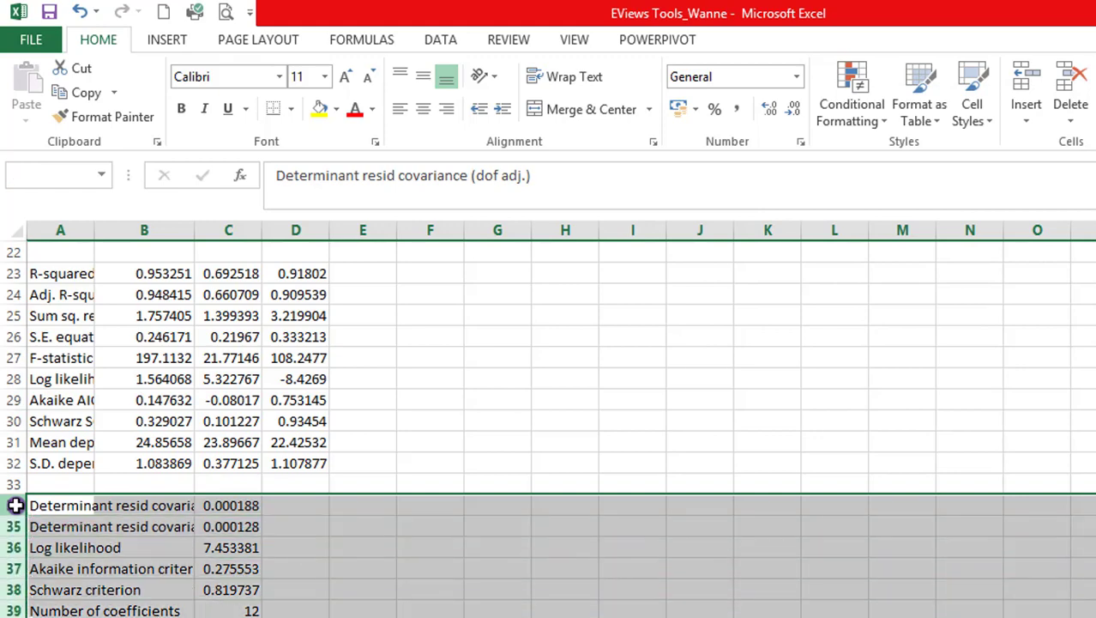
# Undo the last change and set the entire worksheet in Times New Roman.
pyautogui.click(17, 230)
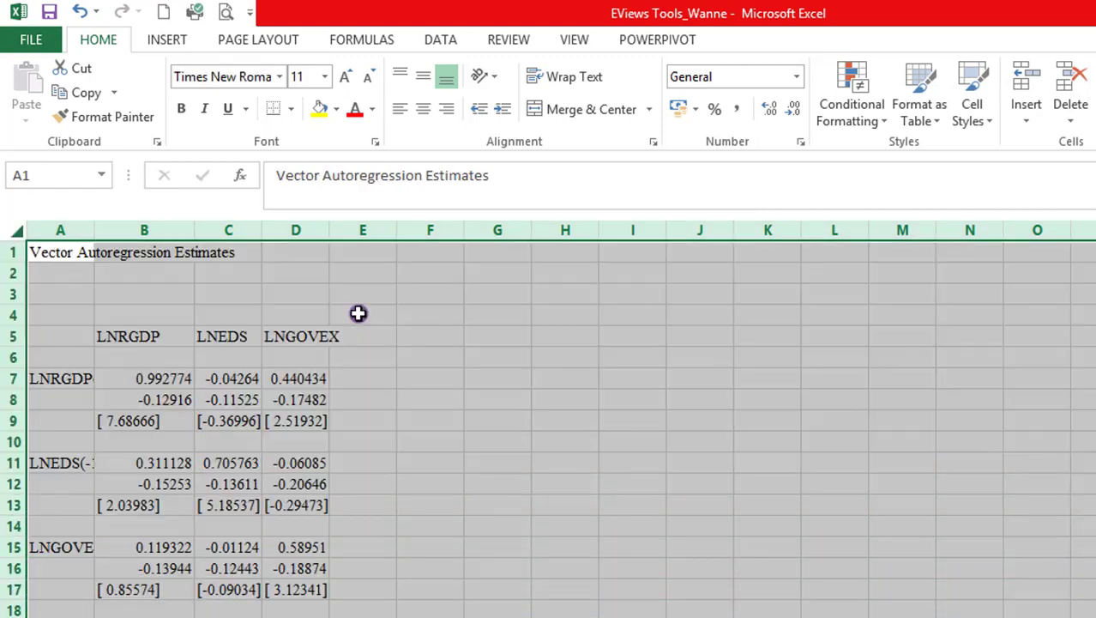
pyautogui.click(84, 15)
pyautogui.click(490, 407)
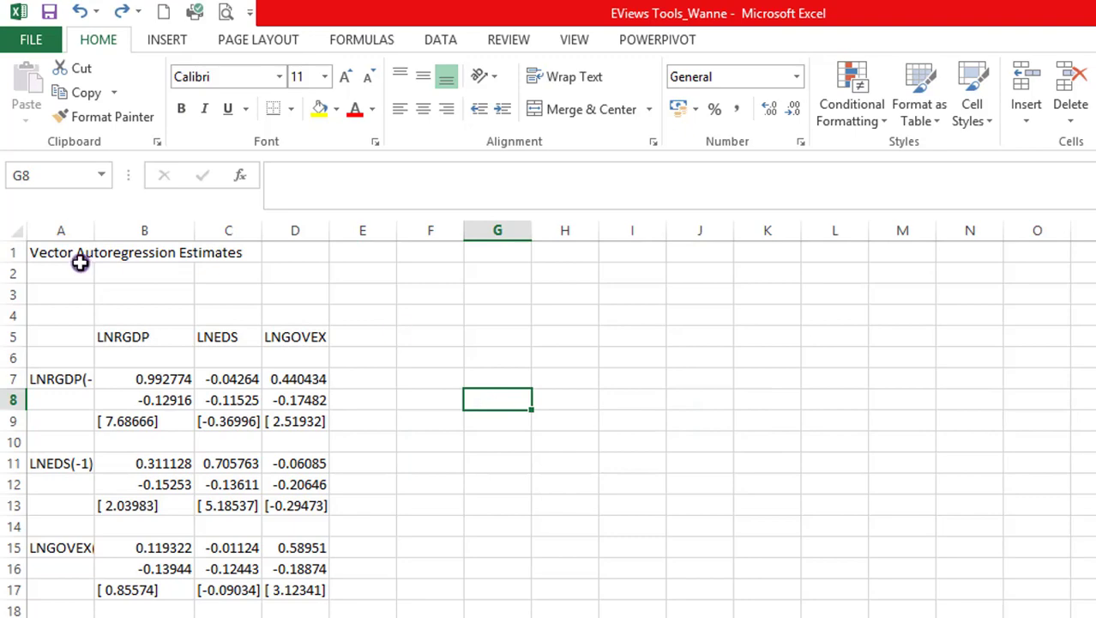
pyautogui.click(12, 230)
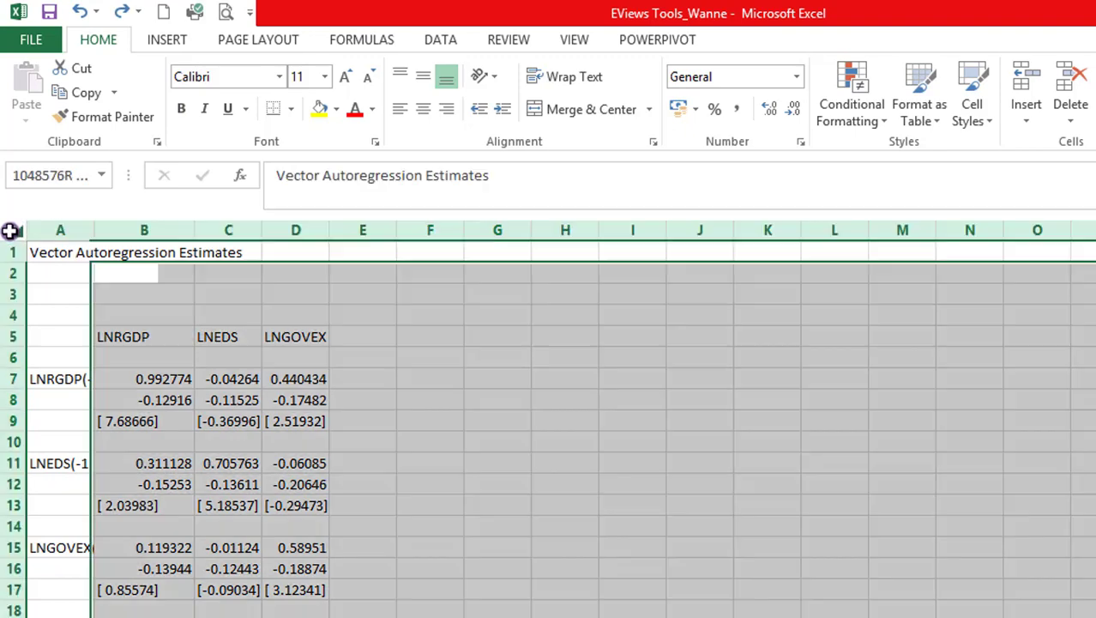
pyautogui.click(237, 82)
pyautogui.write('Times New Roma')
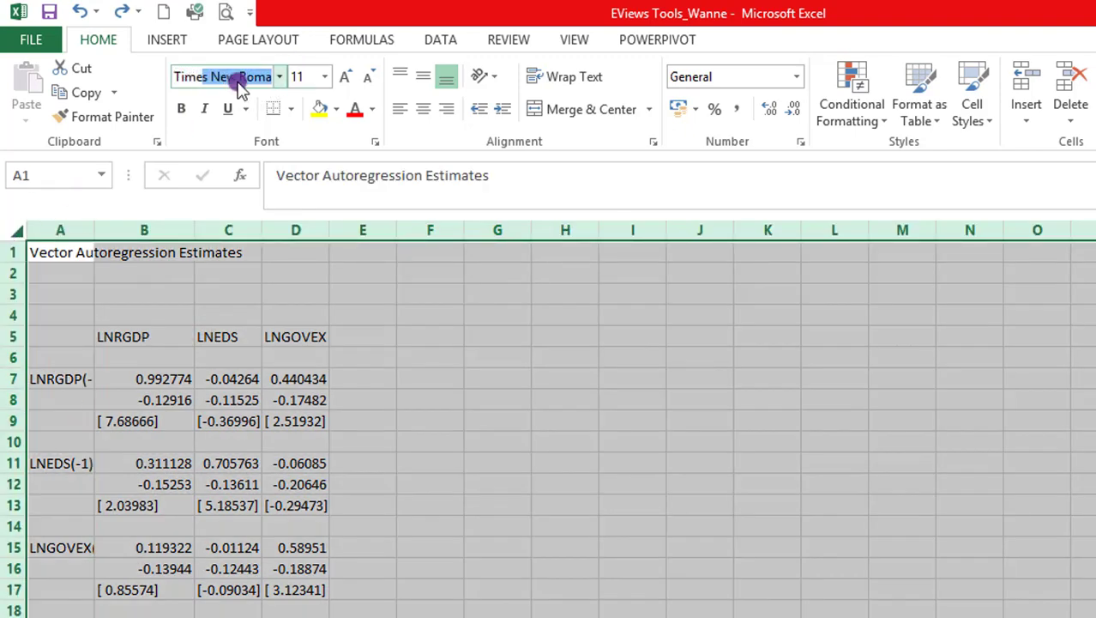
pyautogui.press('Return')
pyautogui.click(163, 223)
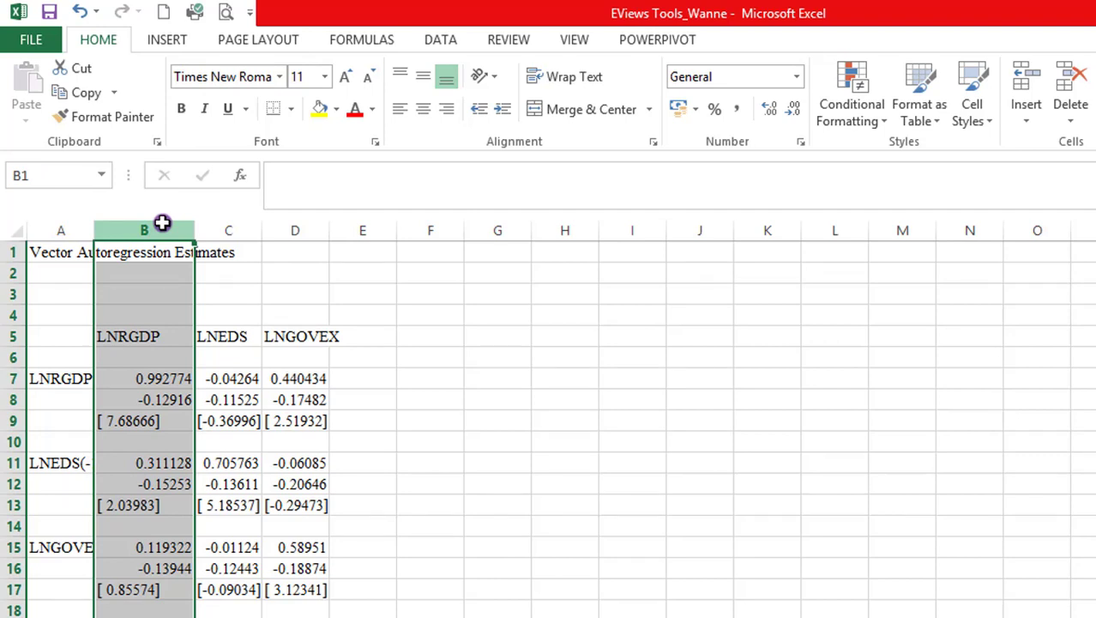
pyautogui.moveTo(162, 223); pyautogui.dragTo(318, 225)
# Centre columns B–D and widen column A to show full variable names.
pyautogui.click(422, 110)
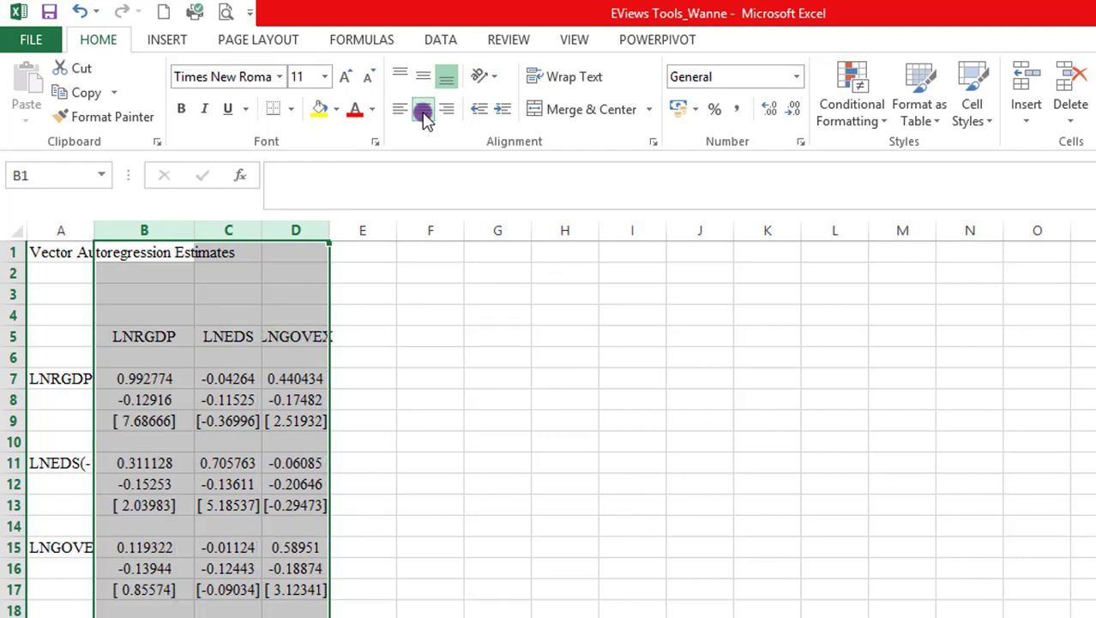
pyautogui.click(483, 313)
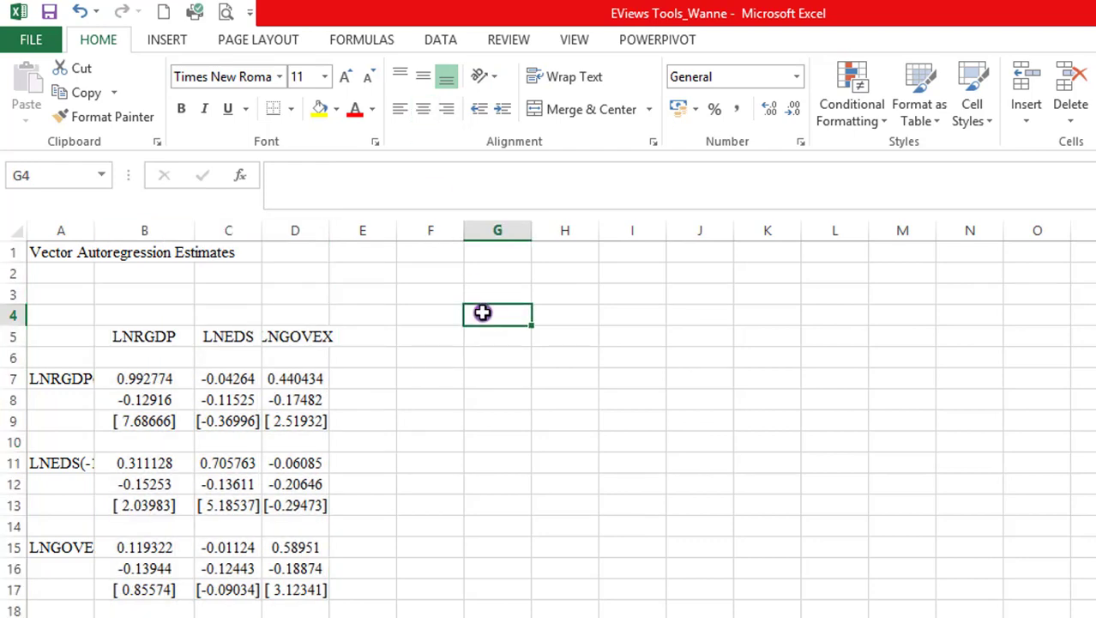
pyautogui.moveTo(94, 229); pyautogui.dragTo(142, 232)
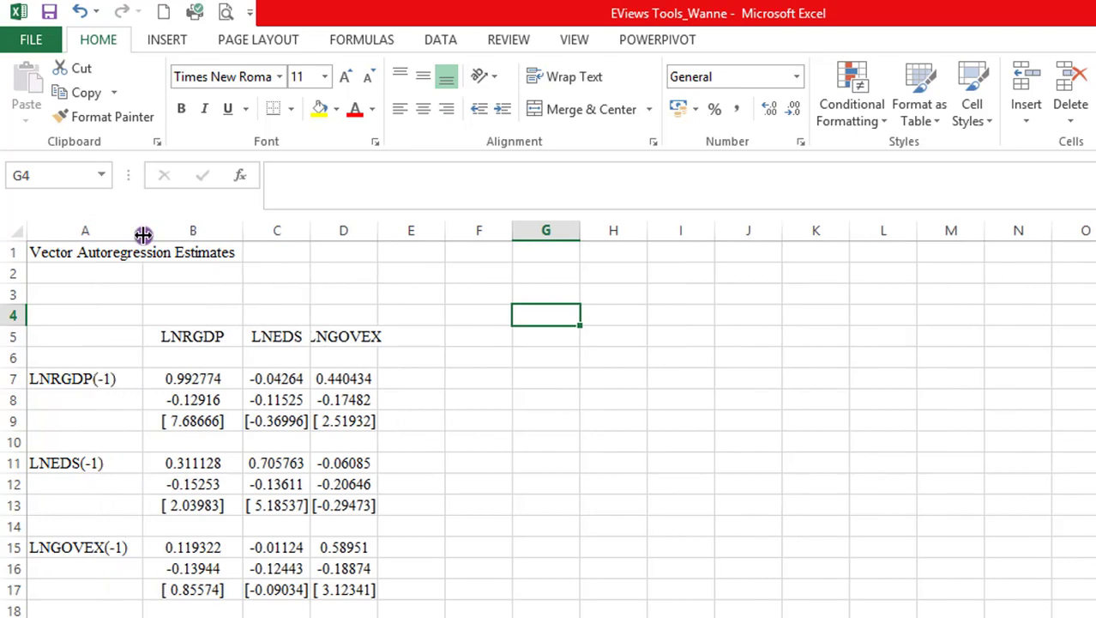
# Delete the blank row under the title and select the title row.
pyautogui.click(19, 273)
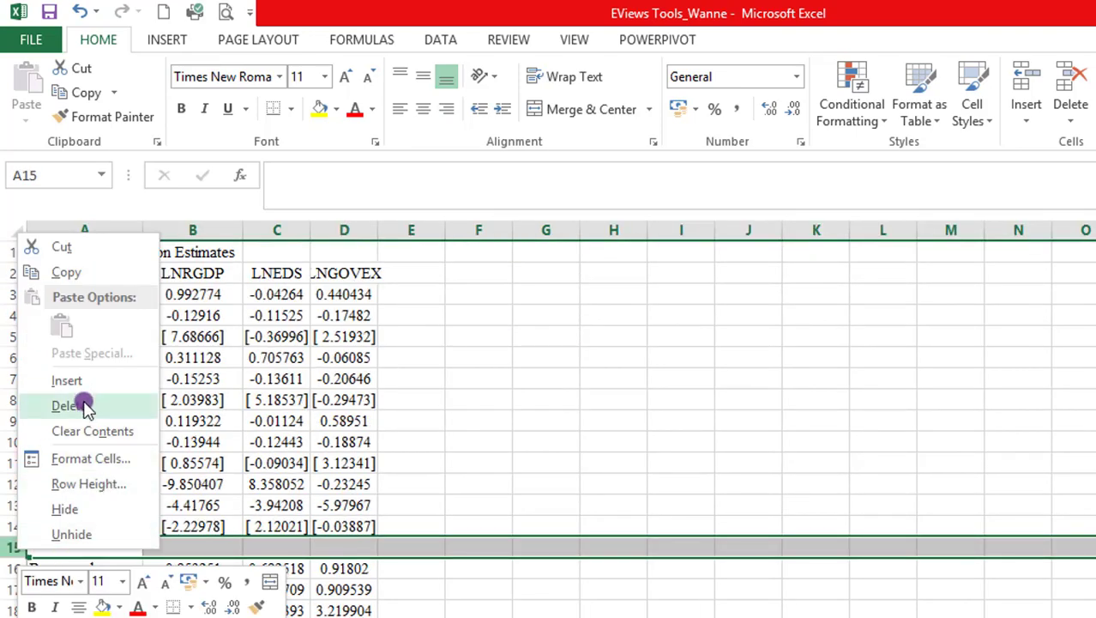
pyautogui.click(83, 405)
pyautogui.click(455, 315)
pyautogui.click(68, 259)
pyautogui.hotkey('shift', 'Right')
pyautogui.hotkey('shift', 'Right')
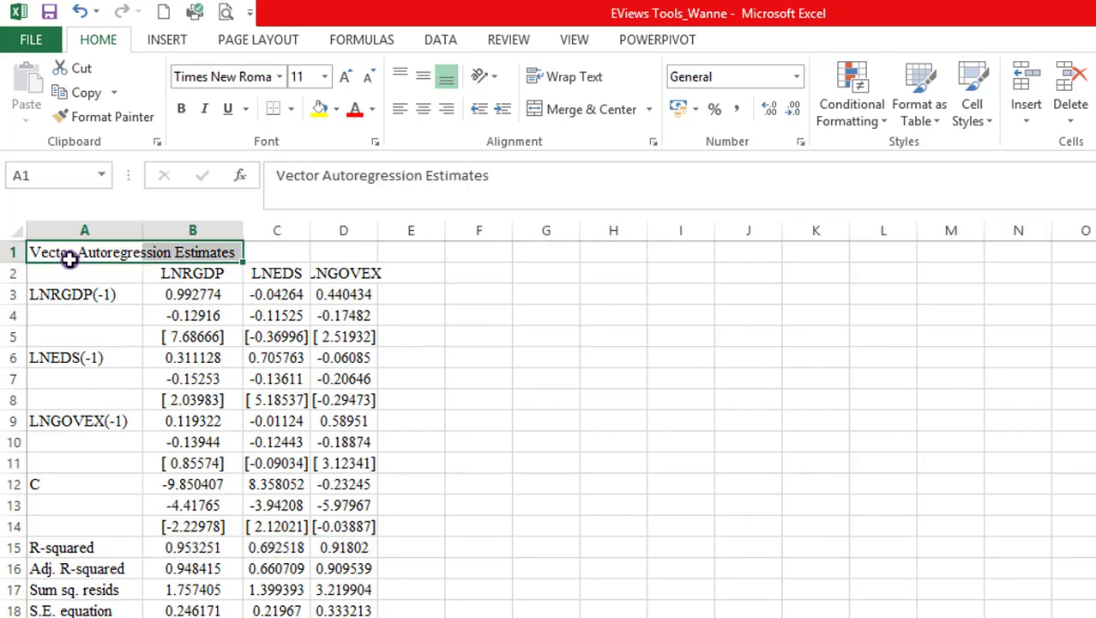
# Bold the title, merge it across the table, left-align it, and widen column B.
pyautogui.hotkey('ctrl', 'b')
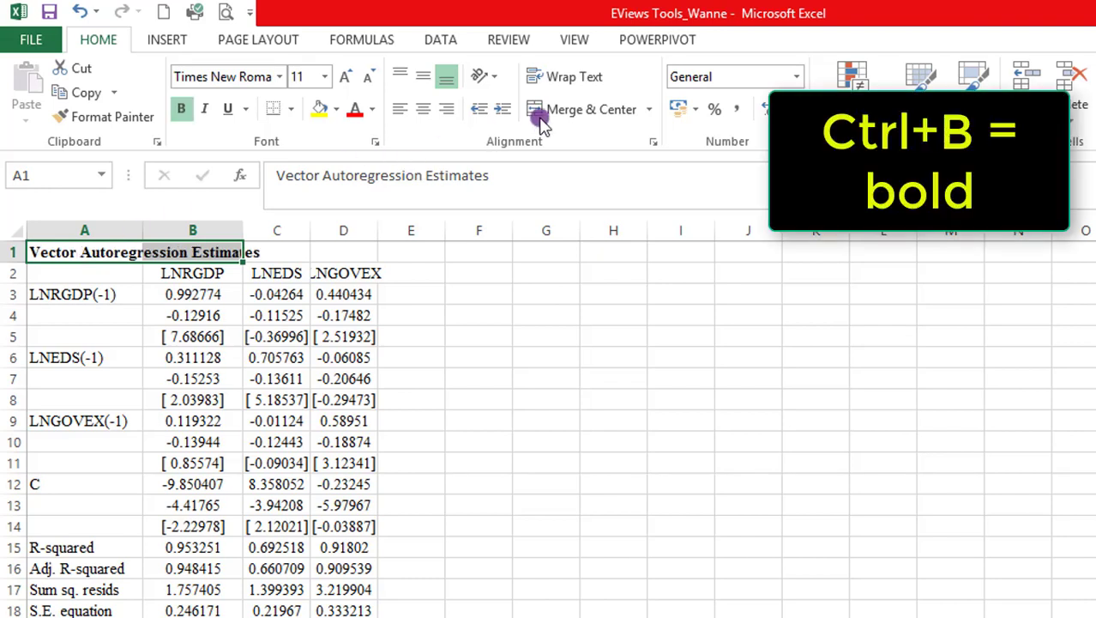
pyautogui.click(577, 112)
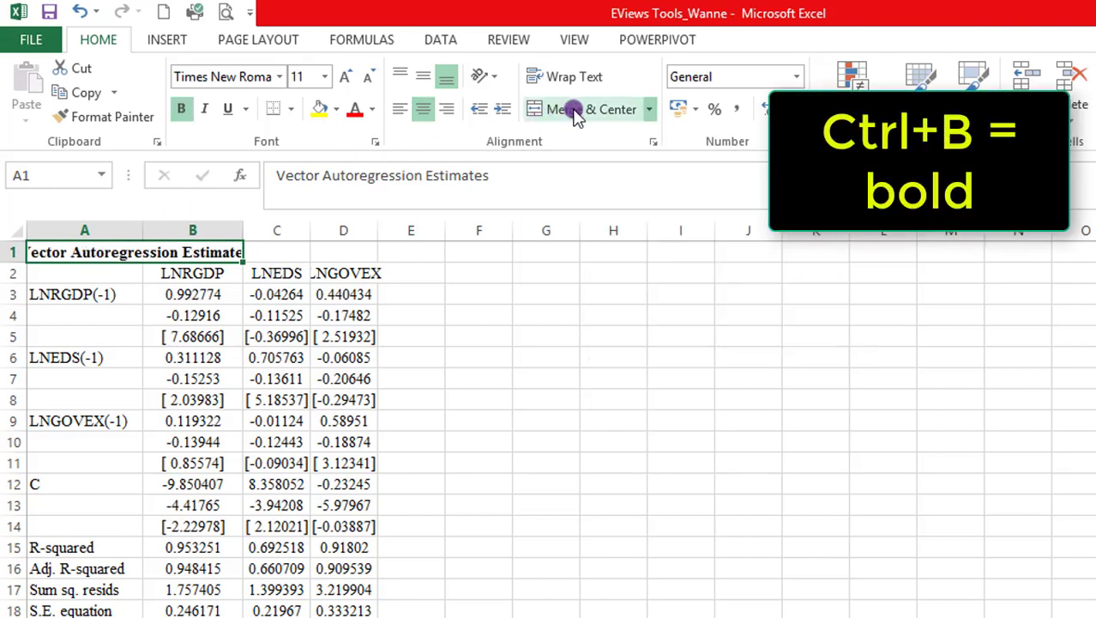
pyautogui.click(403, 109)
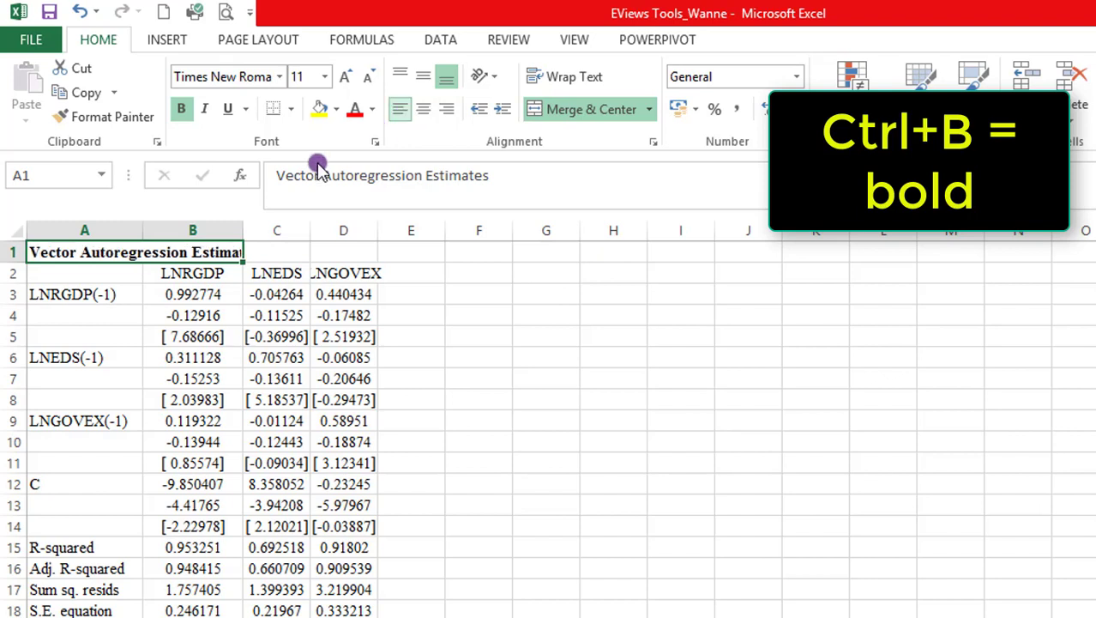
pyautogui.moveTo(241, 231); pyautogui.dragTo(272, 230)
pyautogui.click(546, 361)
# Label A2 'Variables' and rename the C row label in A12 to 'Constant'.
pyautogui.click(111, 289)
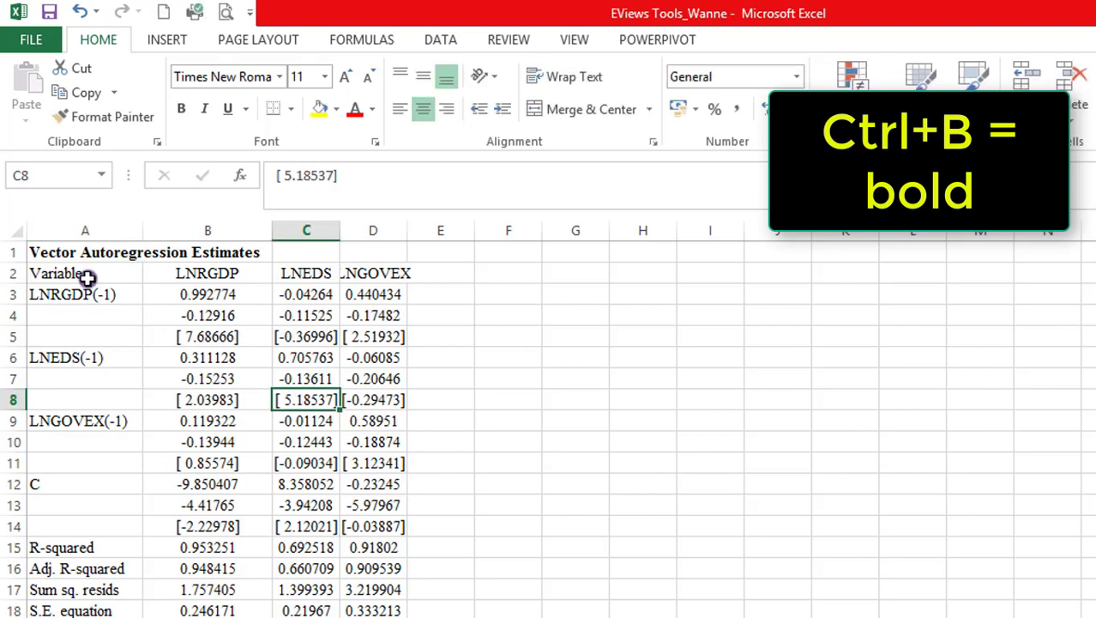
pyautogui.click(88, 274)
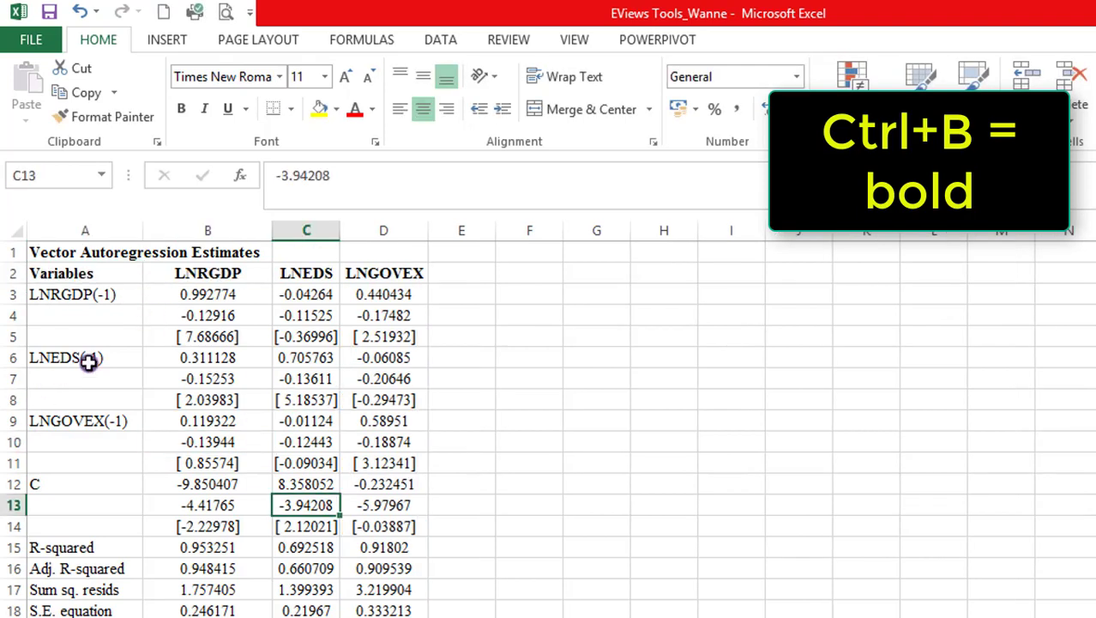
pyautogui.click(77, 485)
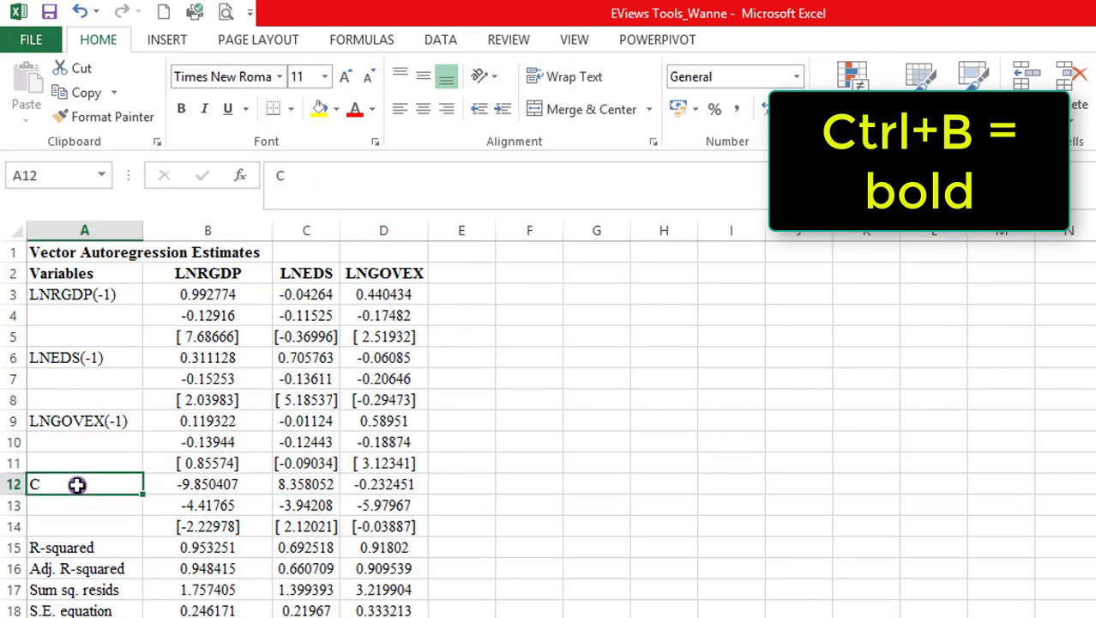
pyautogui.write('Constant')
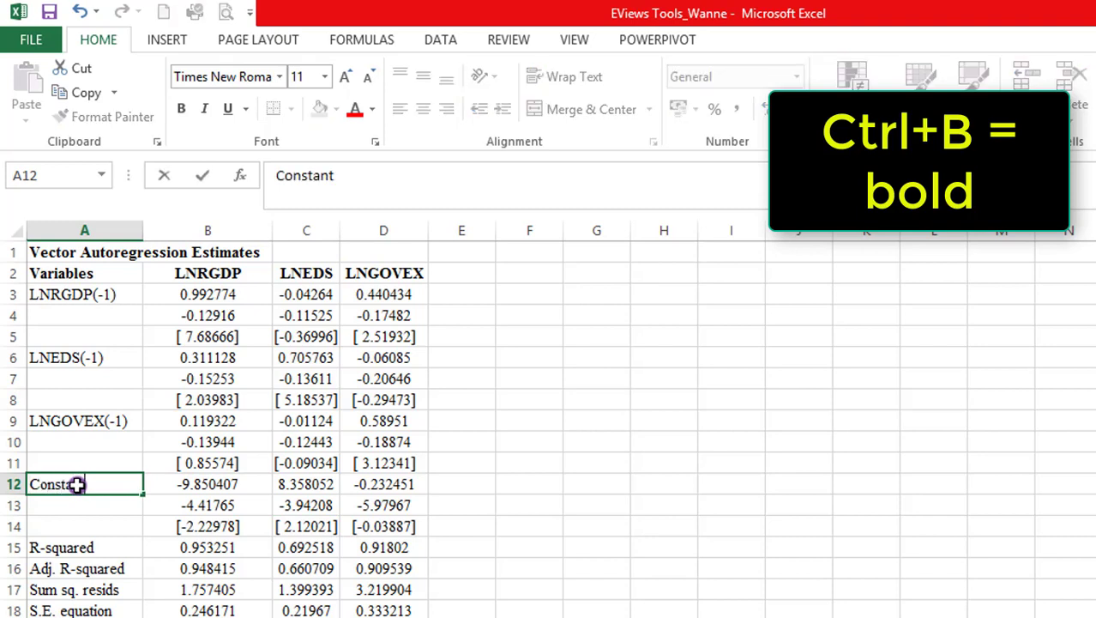
pyautogui.click(259, 546)
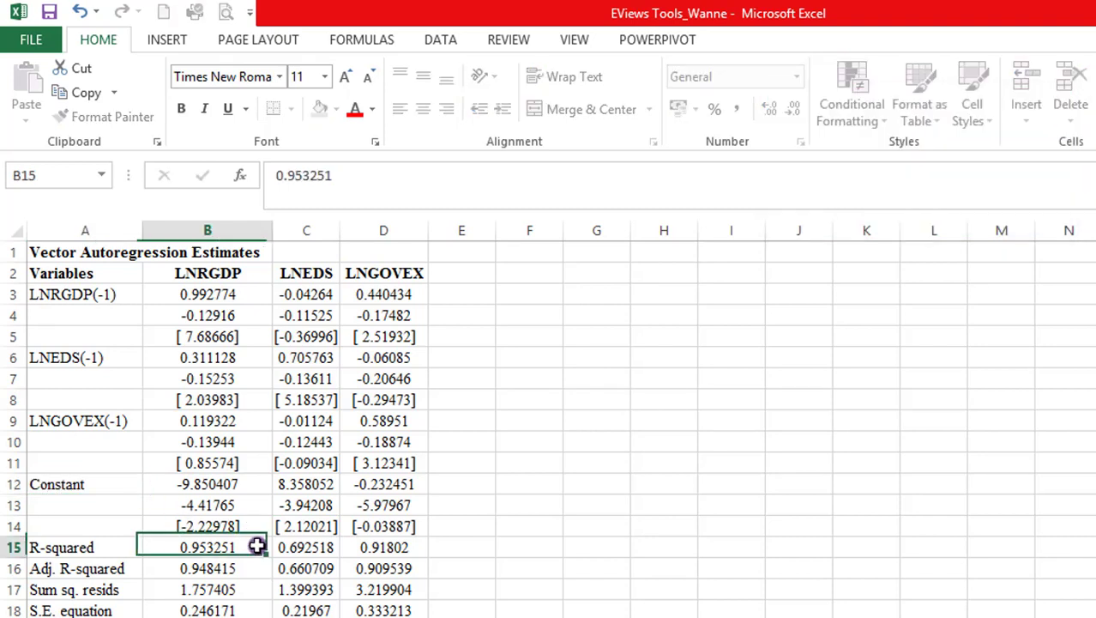
# Put a thick bottom border under the table title in A1.
pyautogui.click(103, 253)
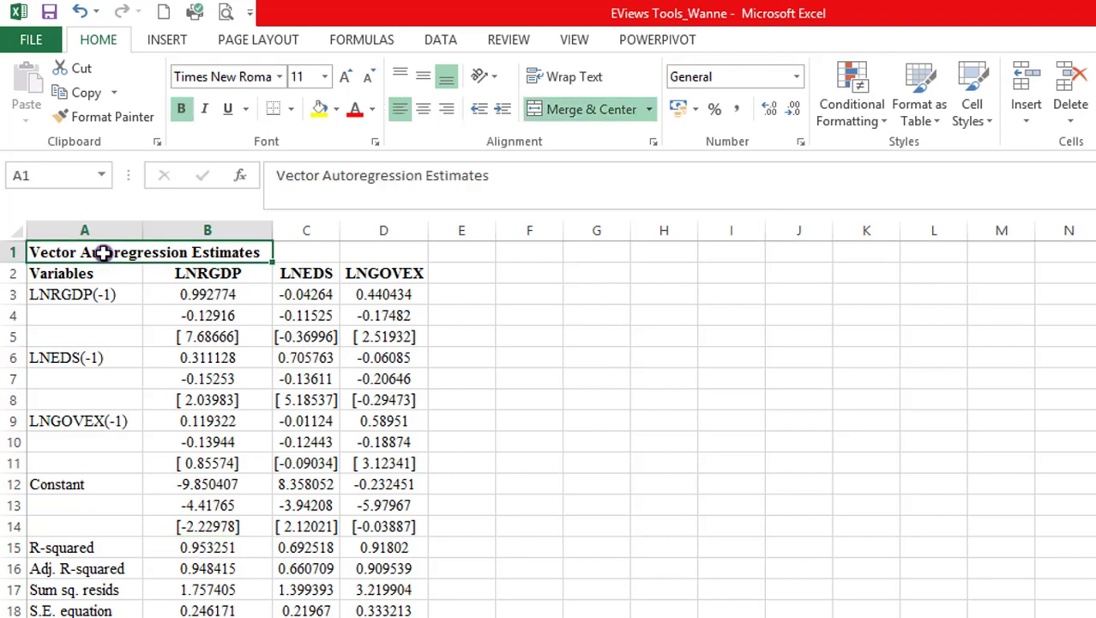
pyautogui.click(291, 109)
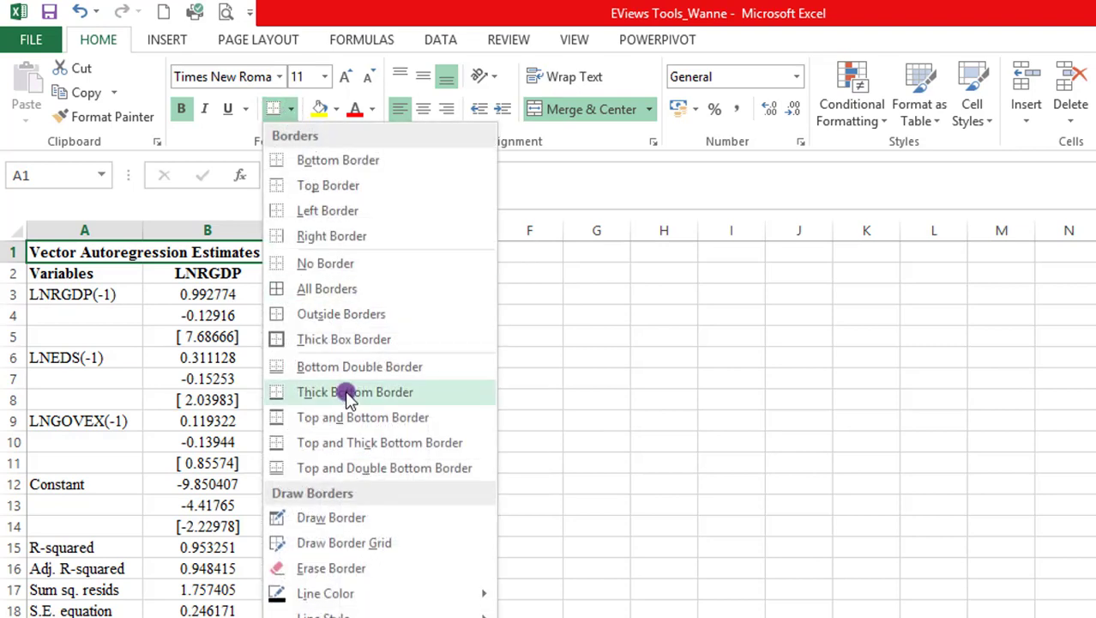
pyautogui.click(350, 393)
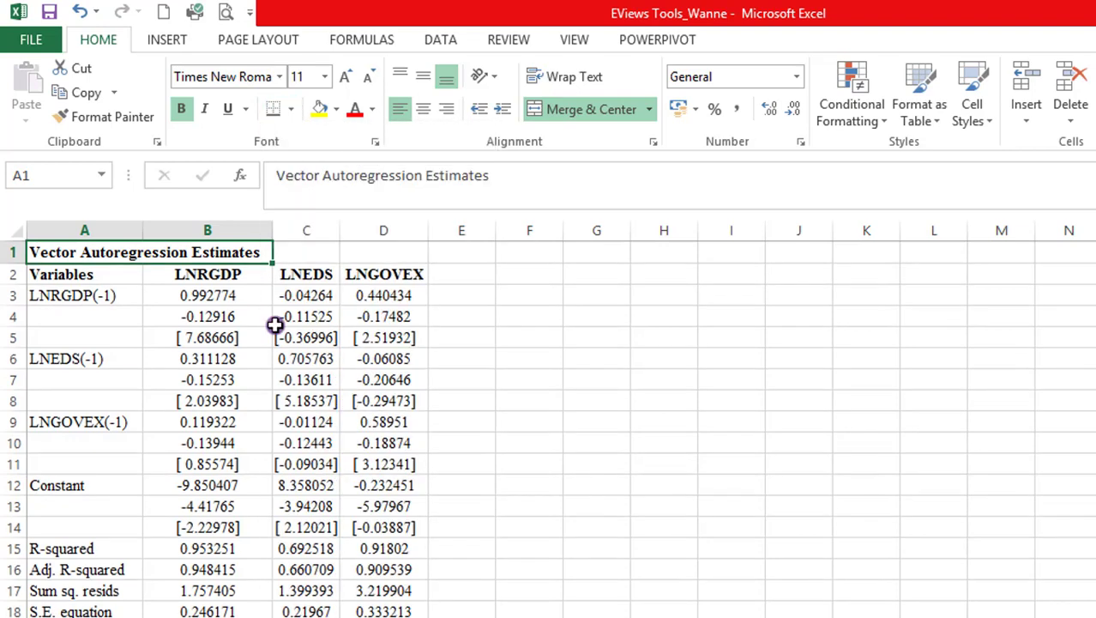
# Add bottom borders under the header row A2:D2 and row 14.
pyautogui.click(101, 275)
pyautogui.hotkey('shift', 'Right')
pyautogui.hotkey('shift', 'Right')
pyautogui.hotkey('shift', 'Right')
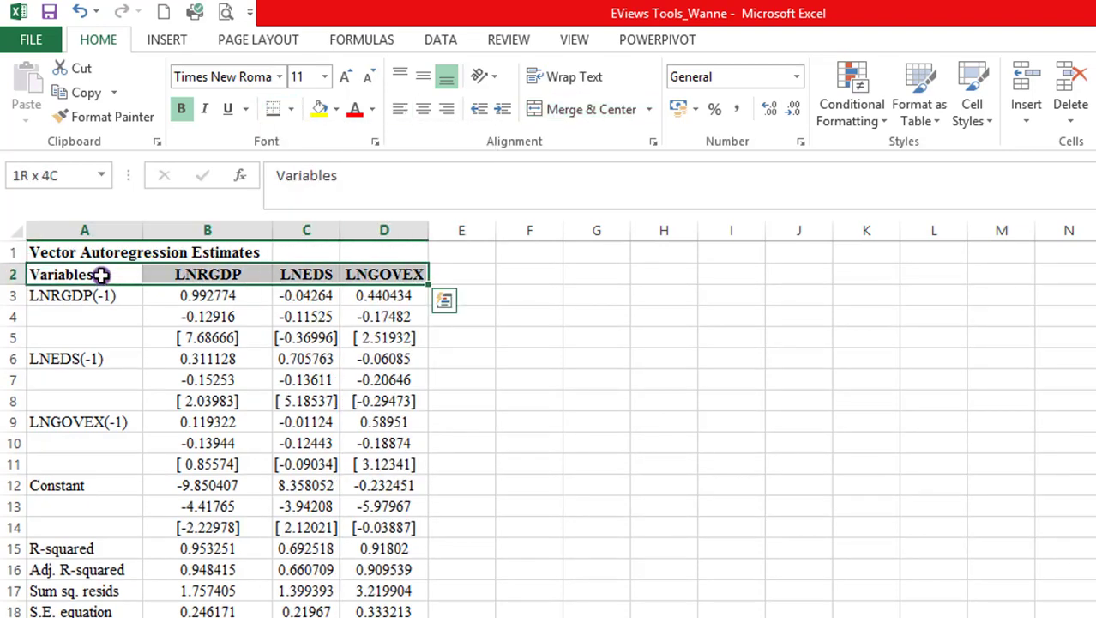
pyautogui.click(291, 109)
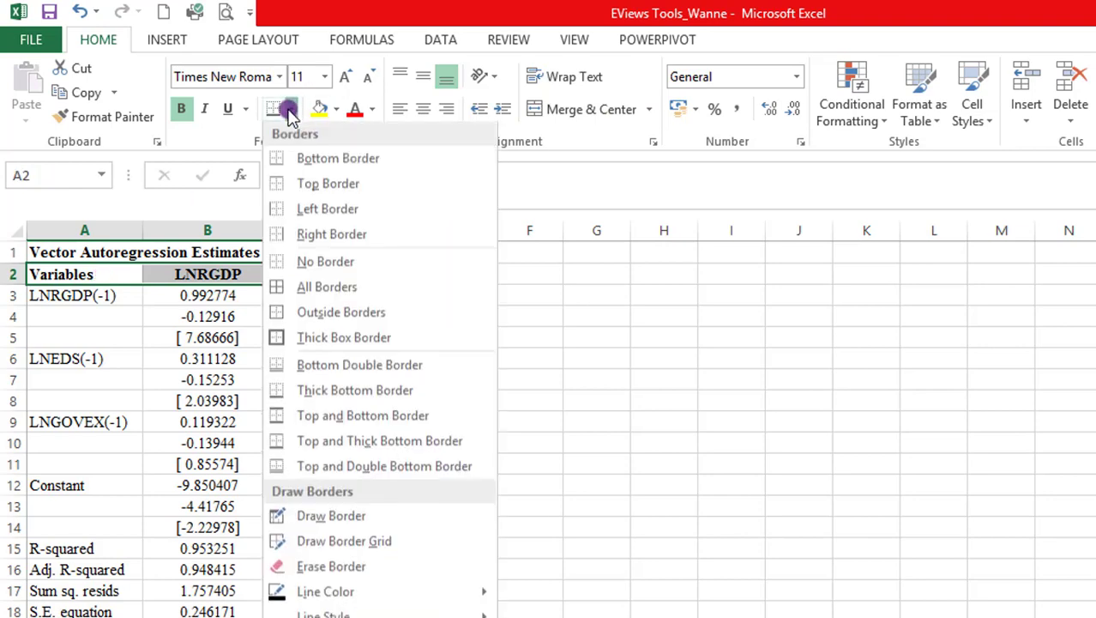
pyautogui.click(306, 161)
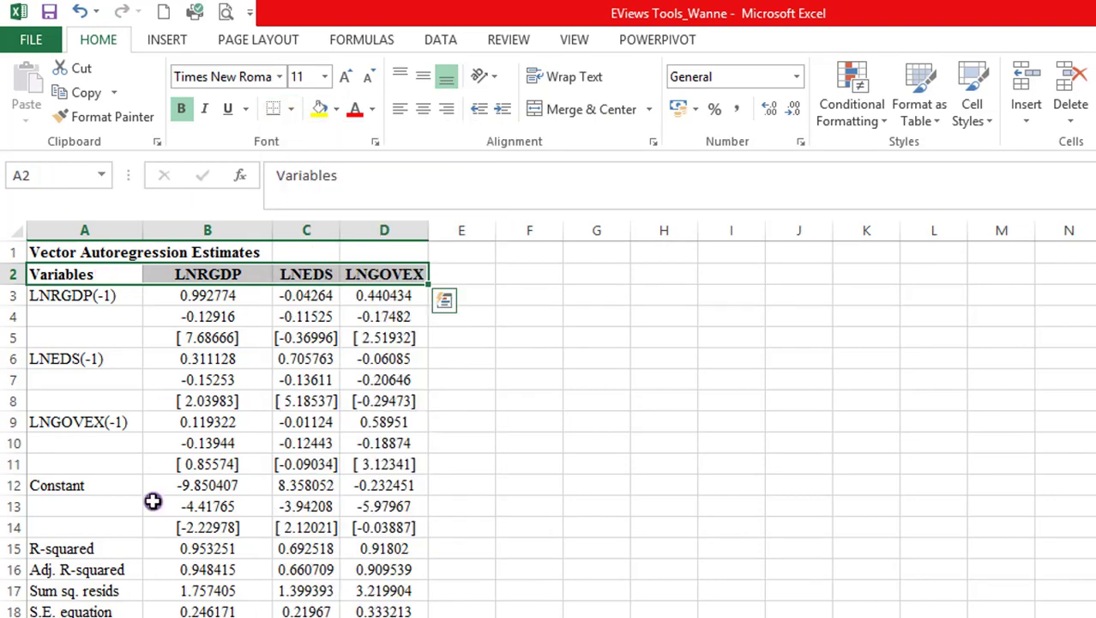
pyautogui.click(71, 526)
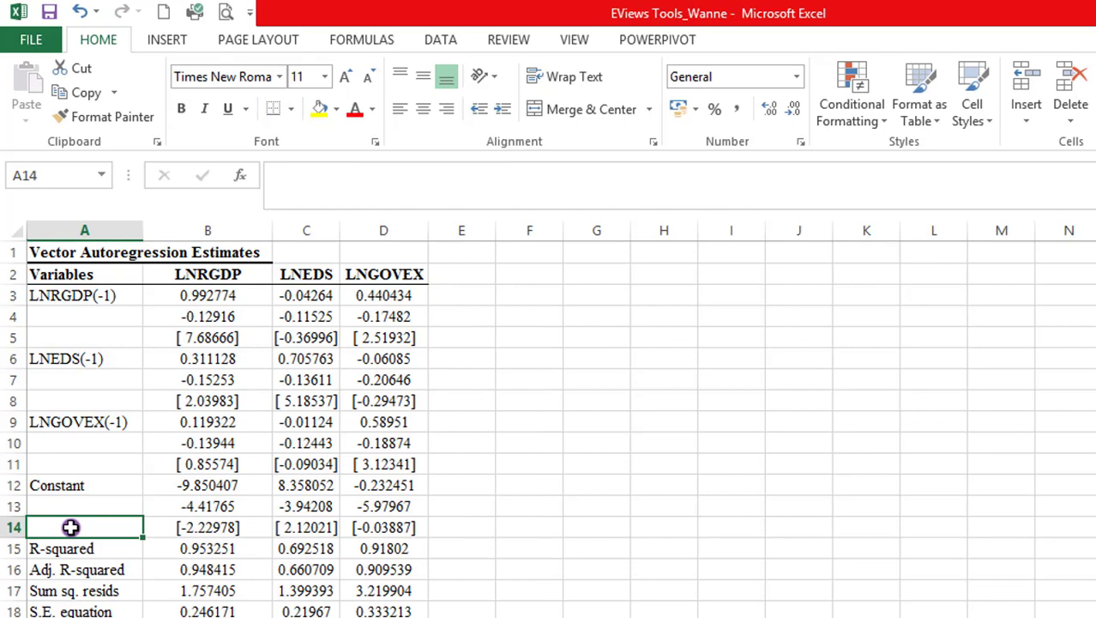
pyautogui.hotkey('shift', 'Right')
pyautogui.hotkey('shift', 'Right')
pyautogui.hotkey('shift', 'Right')
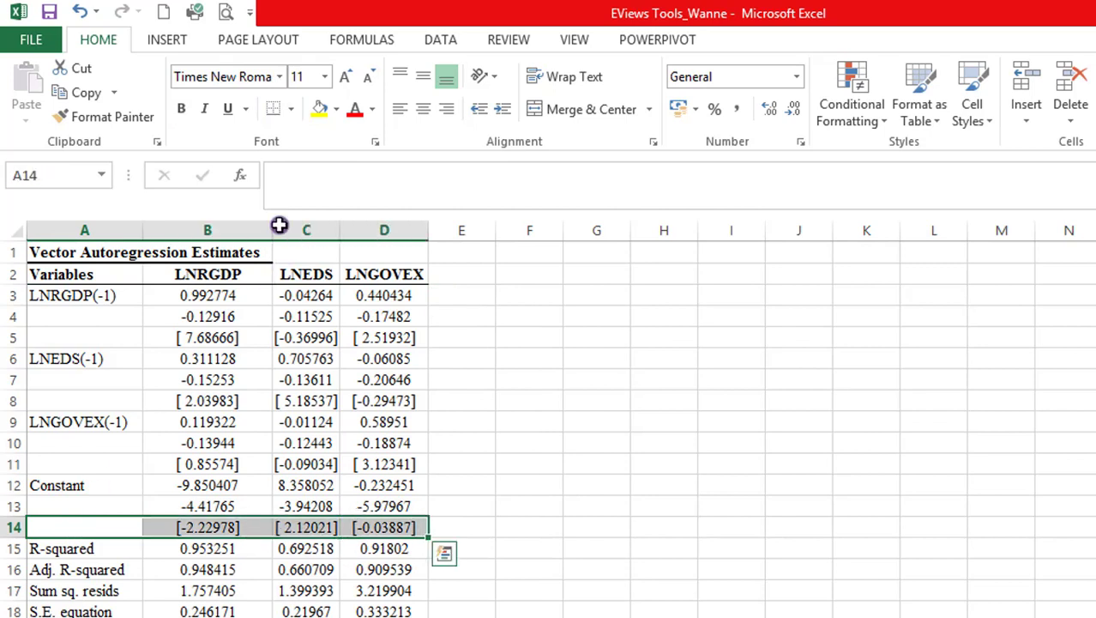
pyautogui.click(272, 112)
# Add an 'Observations' row with 33 in A25:B25 and give it a bottom border.
pyautogui.scroll(-3, 286, 546)
pyautogui.click(247, 590)
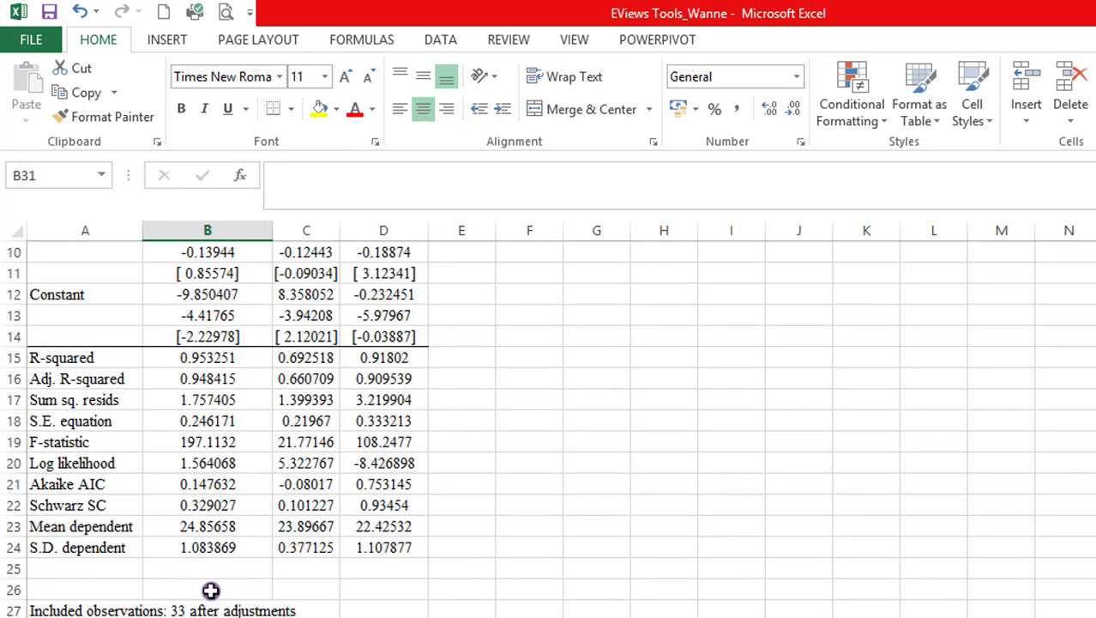
pyautogui.click(78, 563)
pyautogui.write('Observations')
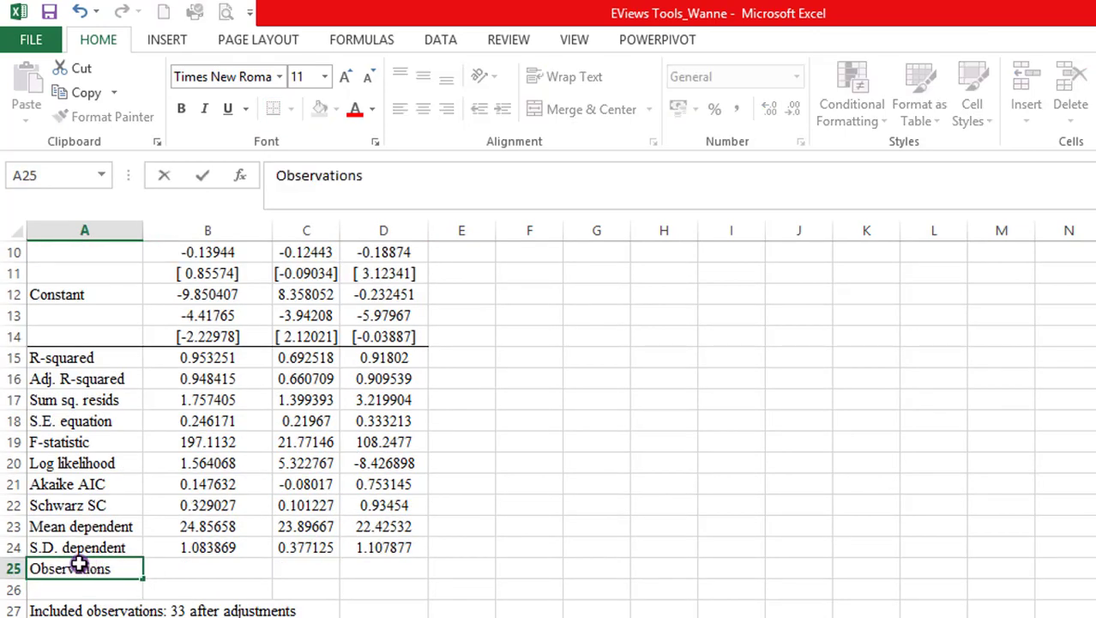
pyautogui.press('Tab')
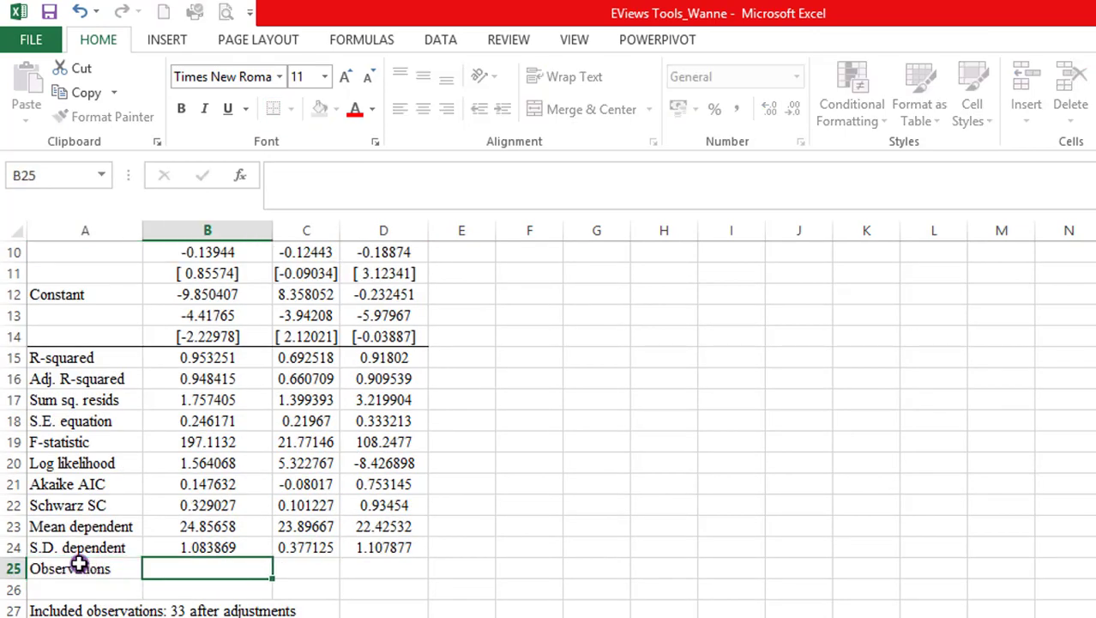
pyautogui.write('33')
pyautogui.click(363, 583)
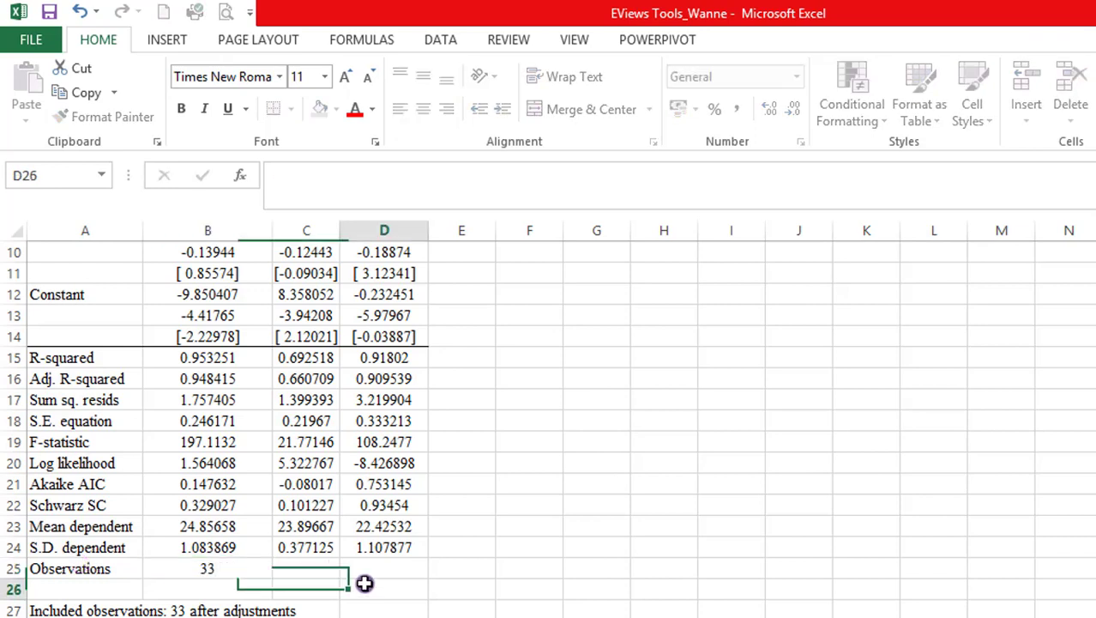
pyautogui.click(89, 564)
pyautogui.hotkey('shift', 'Right')
pyautogui.hotkey('shift', 'Right')
pyautogui.hotkey('shift', 'Right')
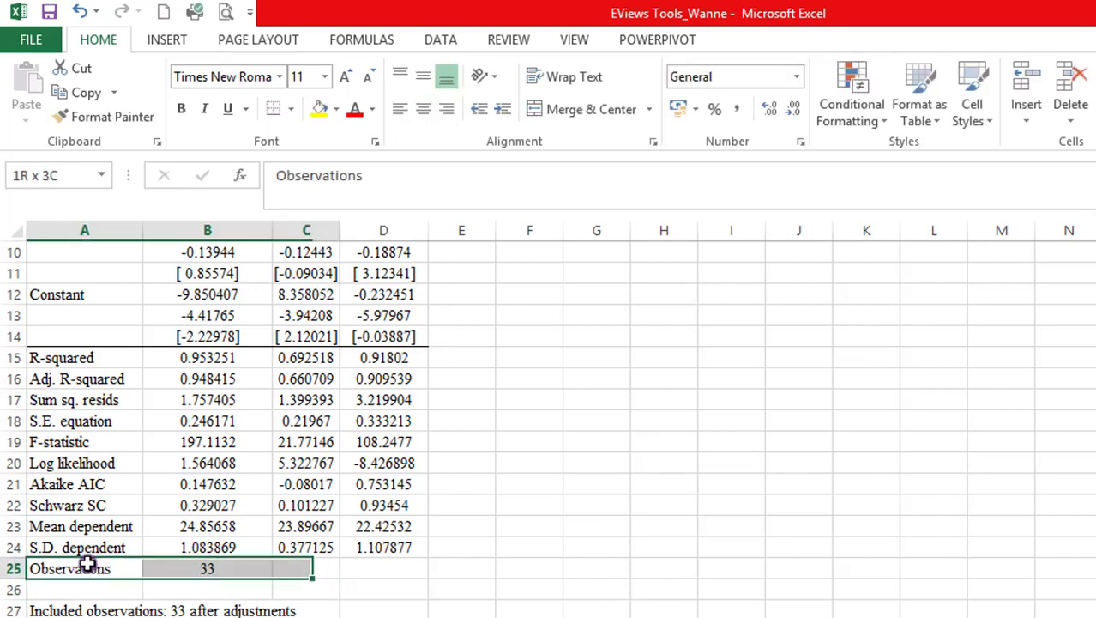
pyautogui.click(274, 110)
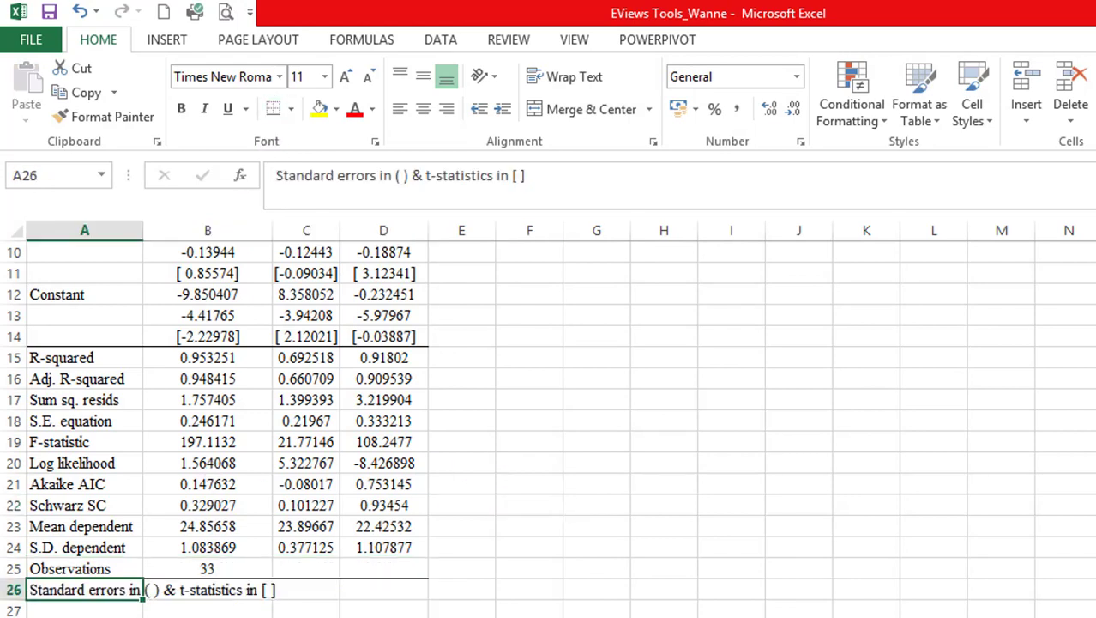
# Prefix the footnote in A26 with 'Note:'.
pyautogui.press('Down')
pyautogui.press('Down')
pyautogui.press('Down')
pyautogui.click(52, 587)
pyautogui.click(276, 175)
pyautogui.write('Note')
pyautogui.write(':')
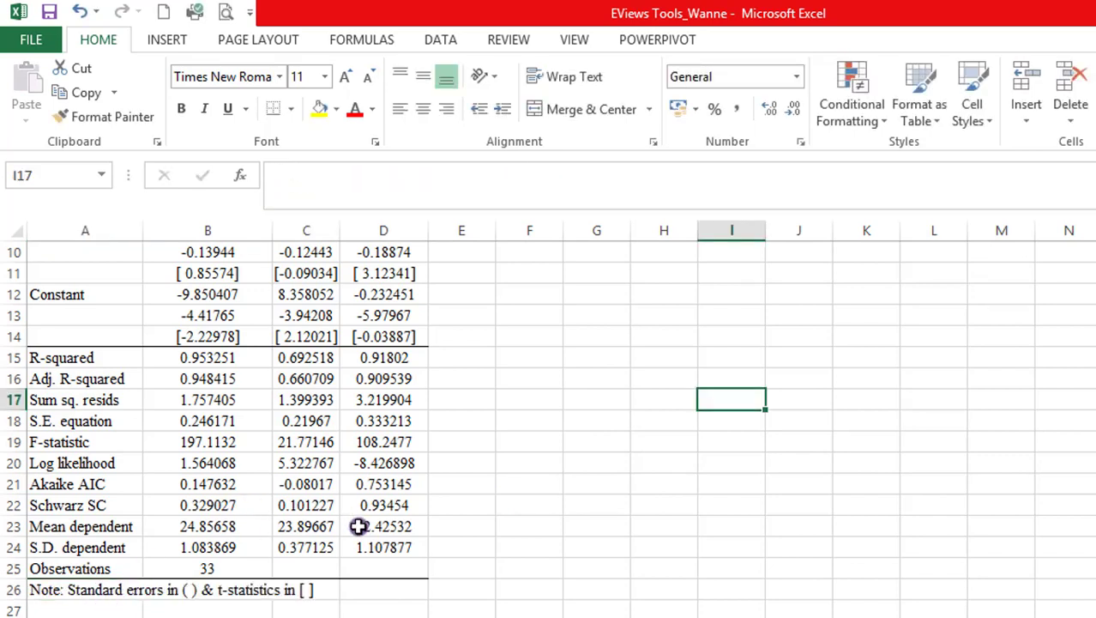
pyautogui.press('Up')
pyautogui.press('Up')
pyautogui.press('Up')
pyautogui.press('Up')
pyautogui.press('Up')
pyautogui.press('Up')
pyautogui.press('Up')
pyautogui.press('Up')
pyautogui.press('Up')
pyautogui.press('Up')
pyautogui.press('Up')
pyautogui.press('Up')
pyautogui.press('Up')
pyautogui.press('Up')
pyautogui.press('Up')
pyautogui.press('Up')
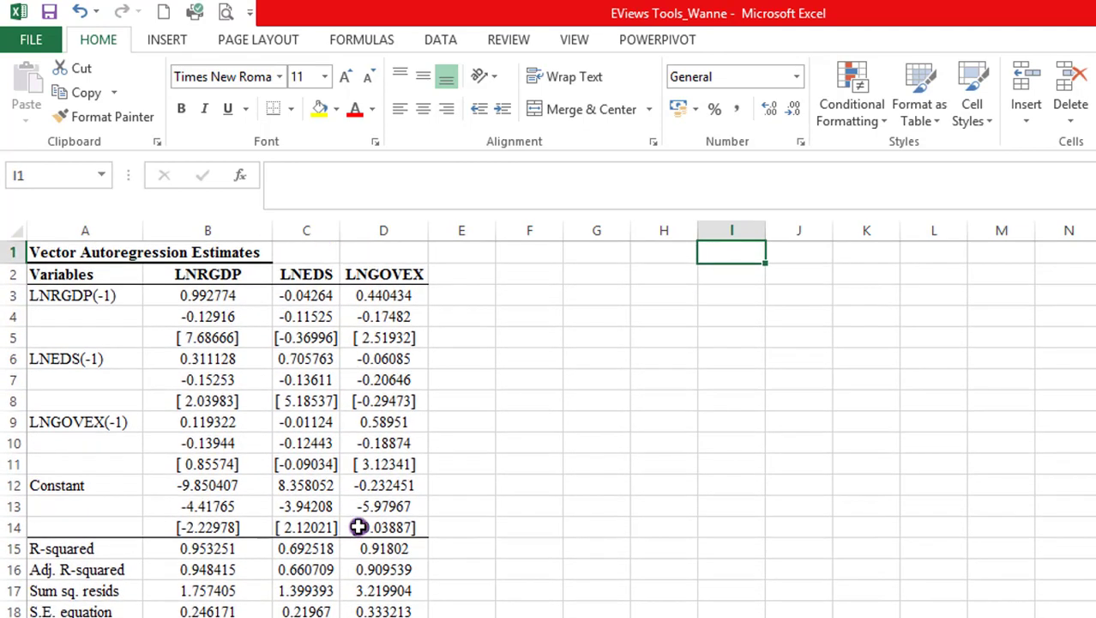
# Remove the minus sign from the B4 standard error.
pyautogui.click(220, 314)
pyautogui.click(225, 295)
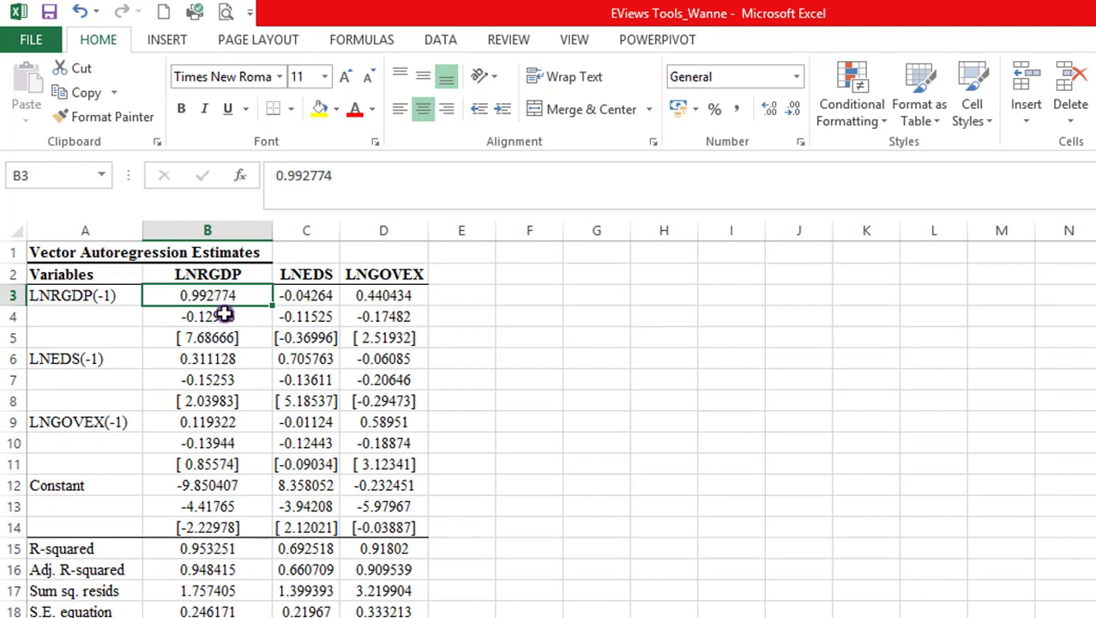
pyautogui.click(224, 315)
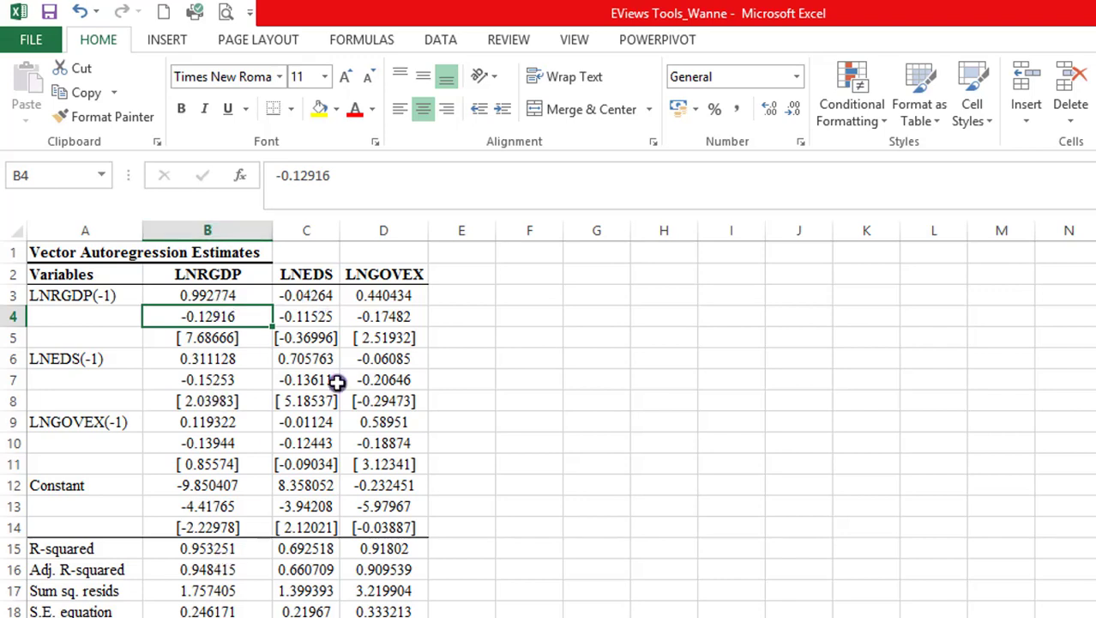
pyautogui.press('F2')
pyautogui.press('Home')
pyautogui.press('Delete')
# Enter the standard errors as text in parentheses, e.g. (0.12916) in B4 and (4.41765) in B13.
pyautogui.click(242, 441)
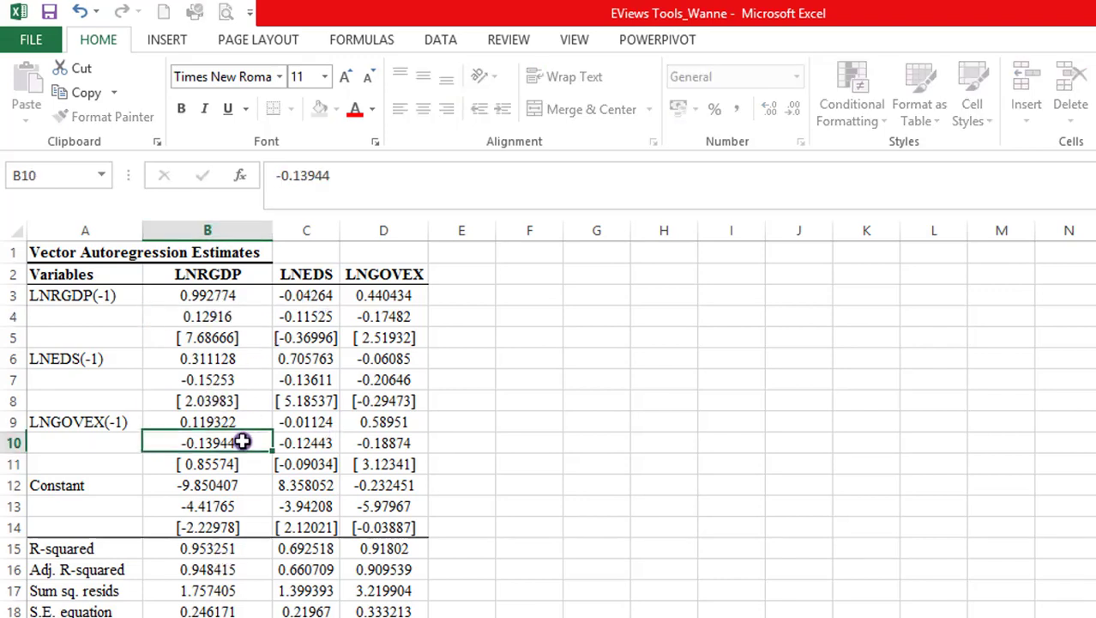
pyautogui.click(228, 317)
pyautogui.click(278, 175)
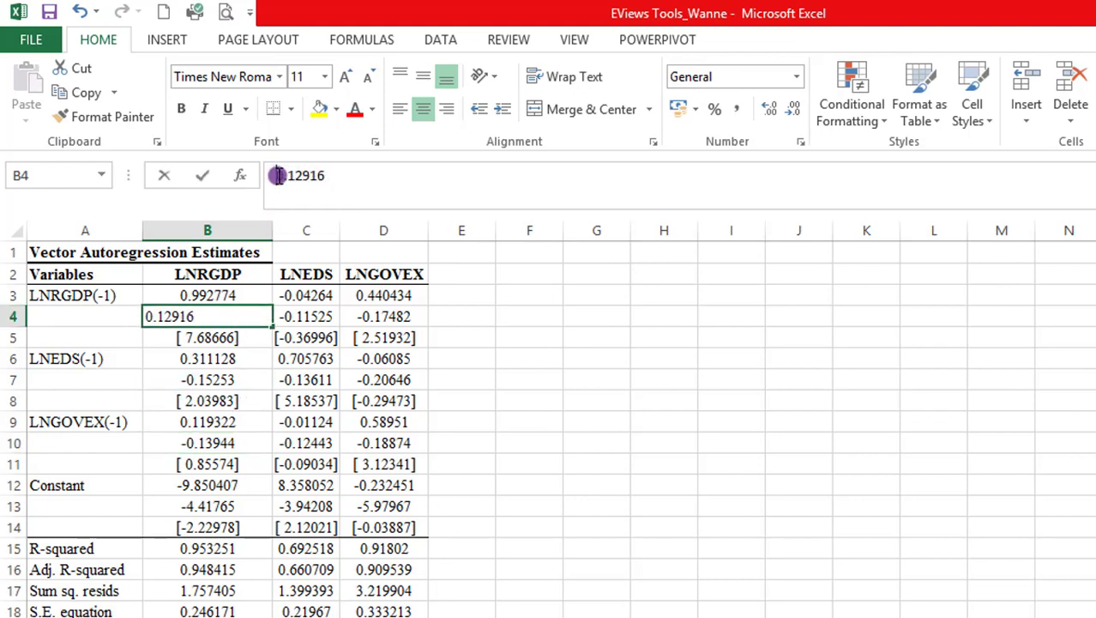
pyautogui.write("'")
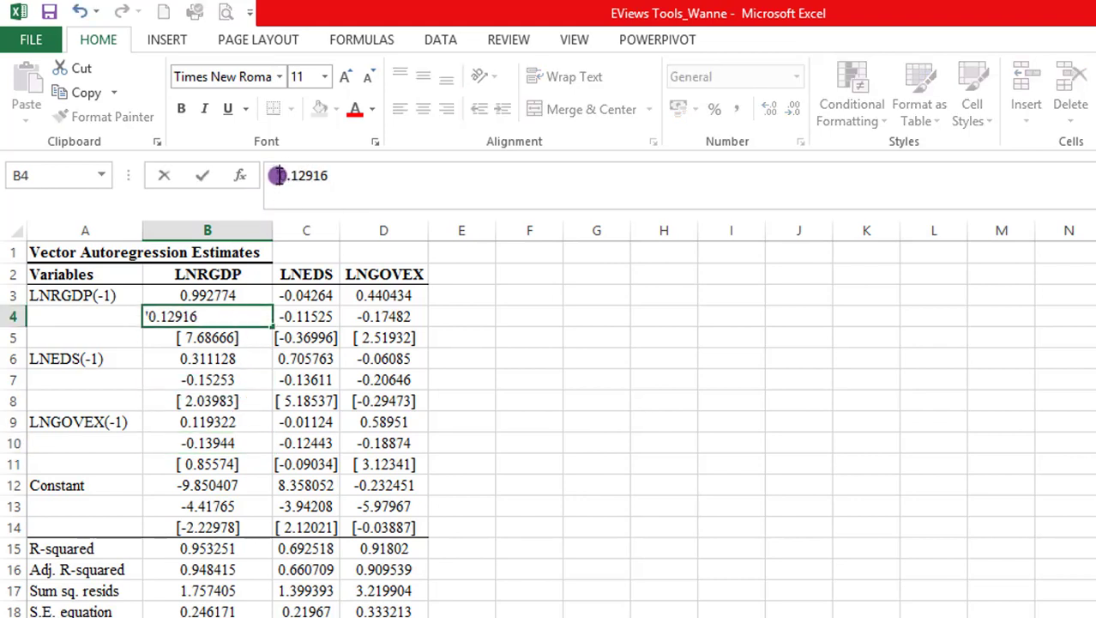
pyautogui.write('(')
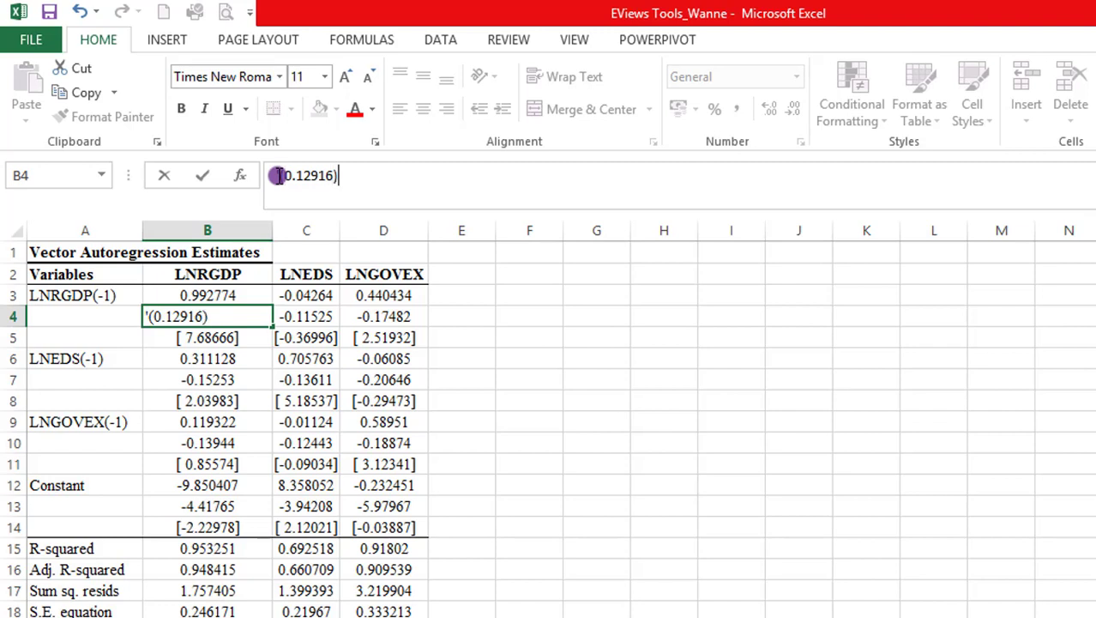
pyautogui.press('Return')
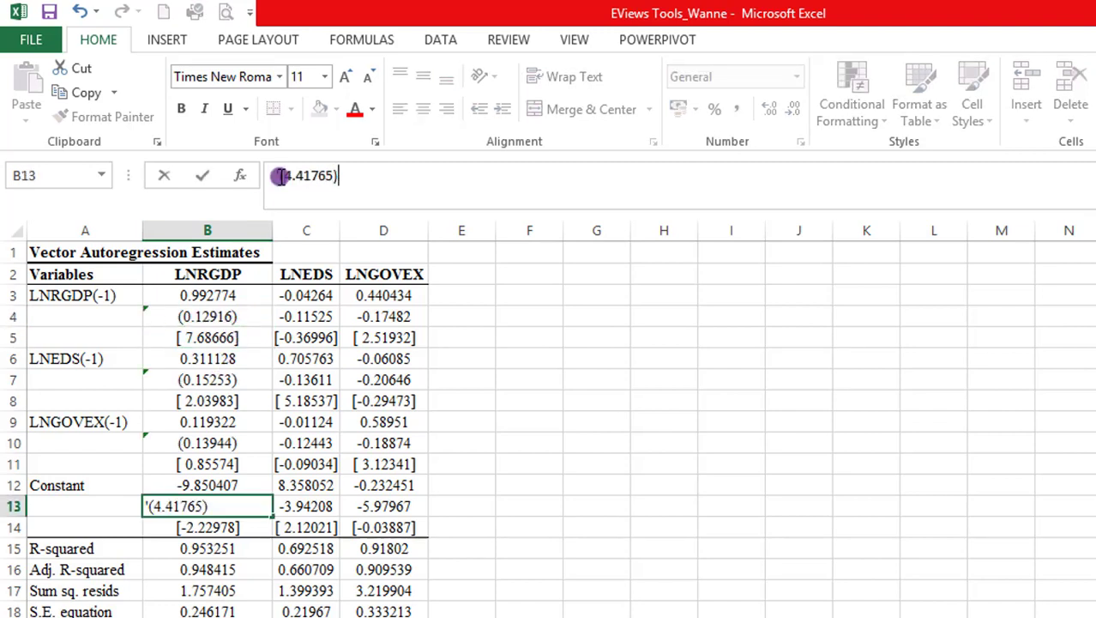
pyautogui.press('Return')
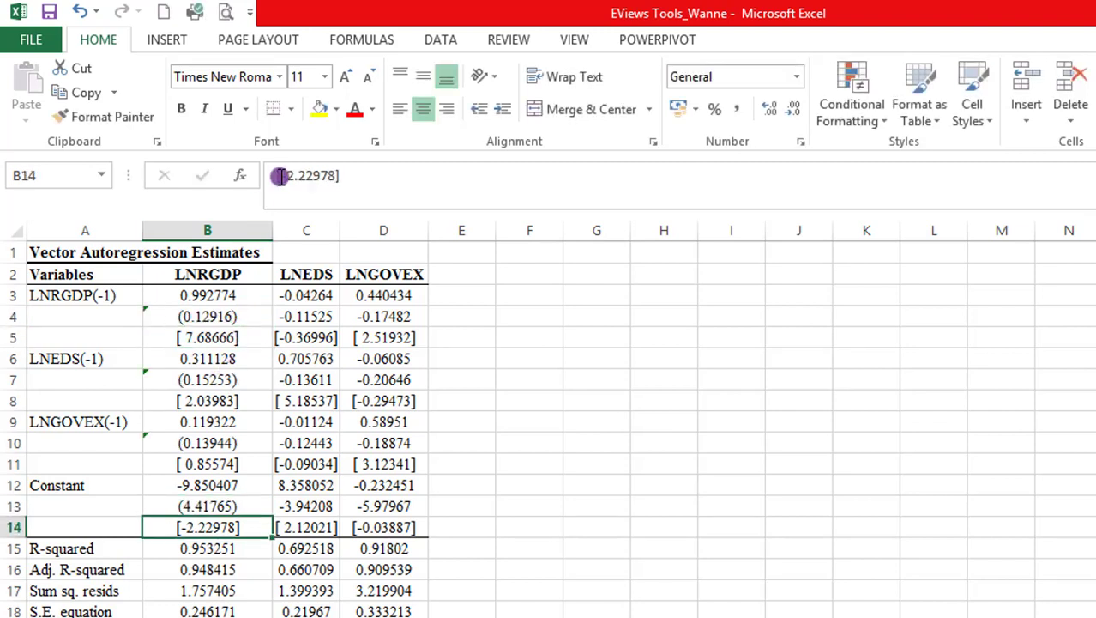
pyautogui.click(472, 465)
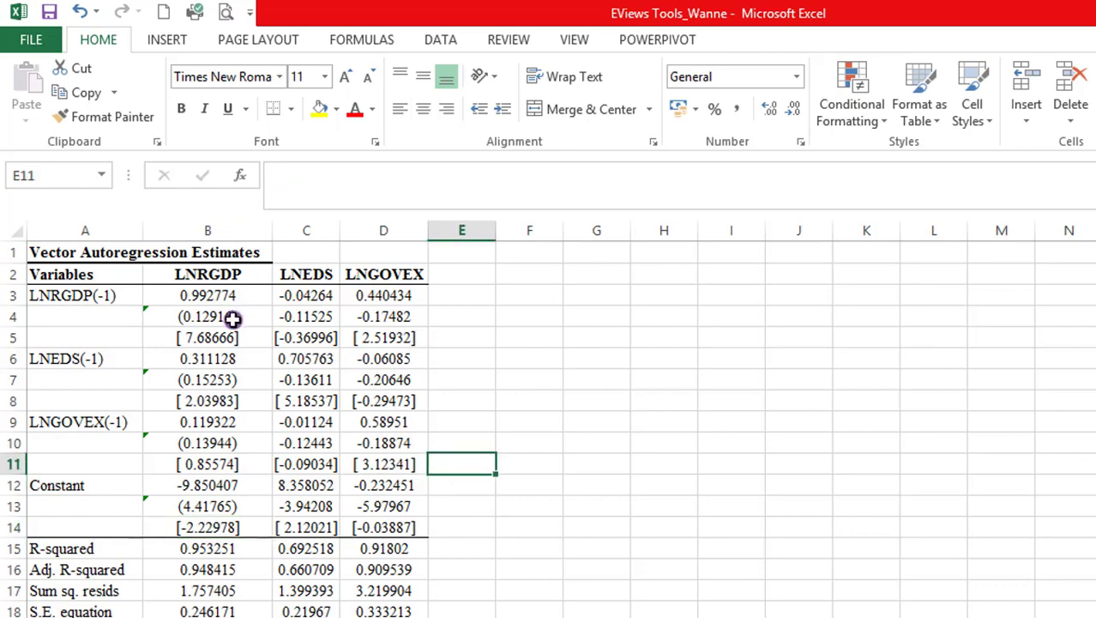
# Add 'Source: Author' in A27 and select the note and source lines beneath the table.
pyautogui.scroll(-3, 233, 318)
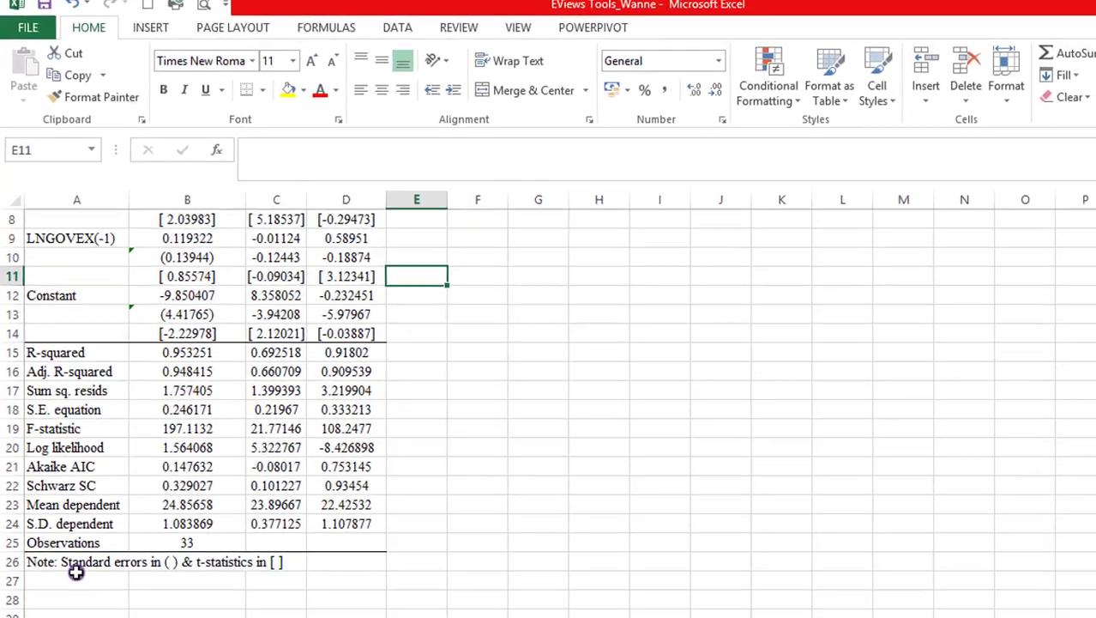
pyautogui.click(75, 563)
pyautogui.write('Source: Author')
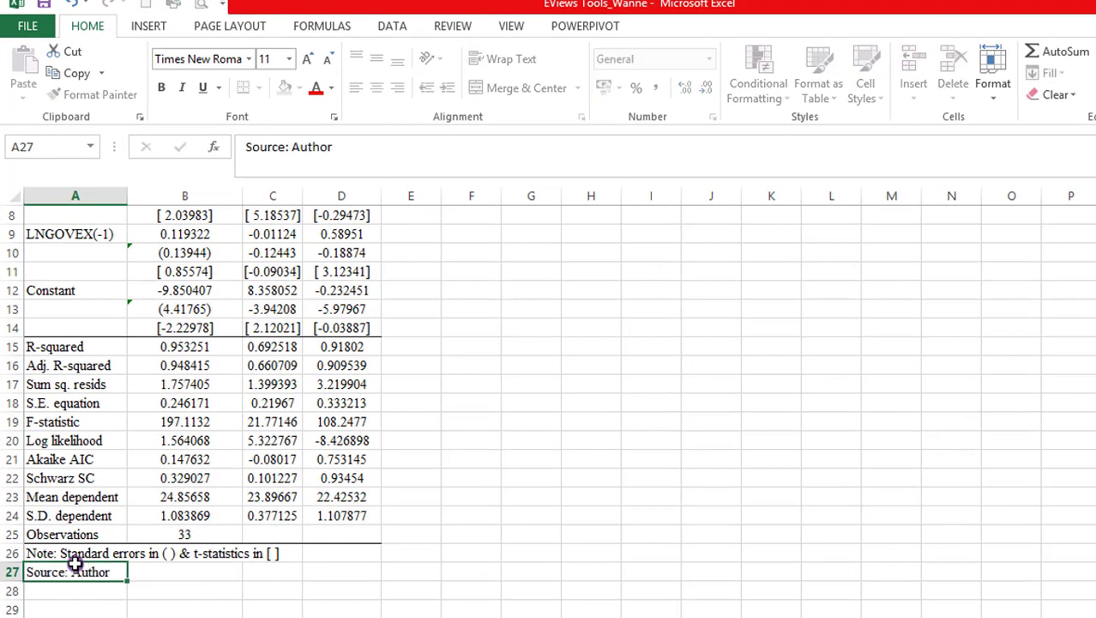
pyautogui.press('Return')
pyautogui.press('Up')
pyautogui.press('Up')
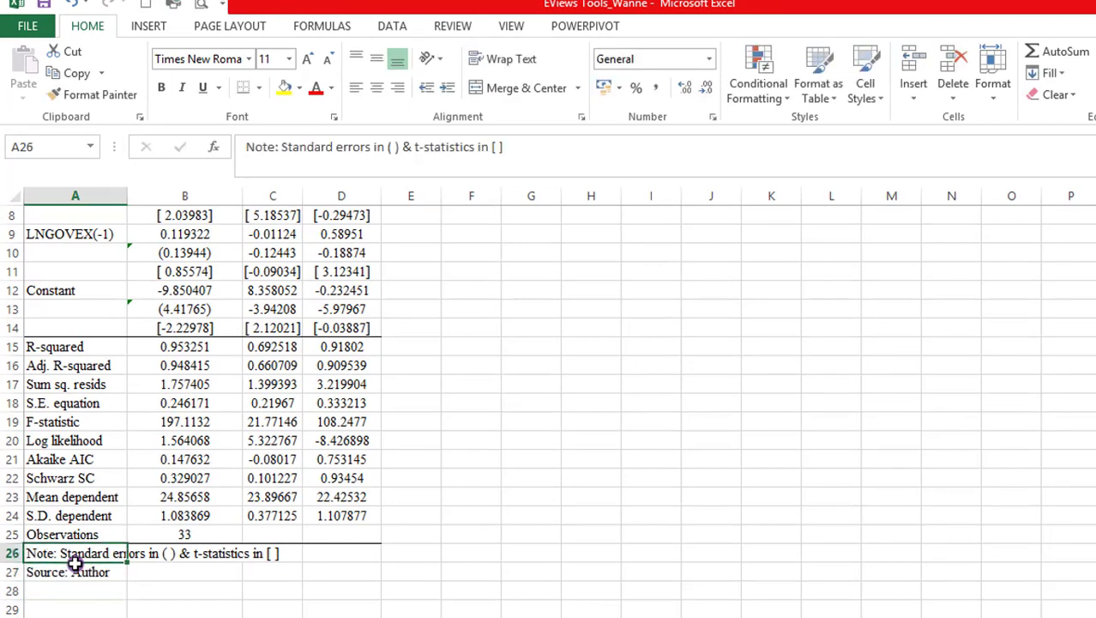
pyautogui.moveTo(74, 563); pyautogui.dragTo(88, 568)
pyautogui.click(508, 355)
pyautogui.press('Up')
pyautogui.press('Up')
pyautogui.press('Up')
pyautogui.press('Up')
pyautogui.press('Up')
pyautogui.press('Up')
pyautogui.press('Up')
pyautogui.press('Up')
pyautogui.press('Up')
pyautogui.press('Up')
pyautogui.press('Up')
pyautogui.press('Up')
pyautogui.press('Up')
pyautogui.press('Up')
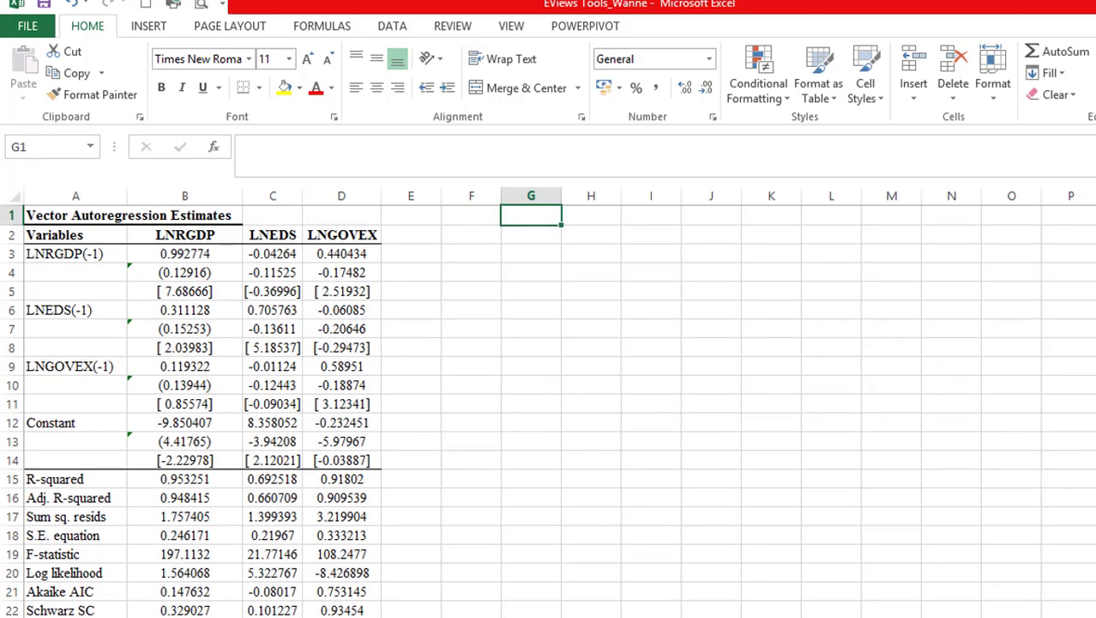
# Scroll through the raw VAR output below the formatted table.
pyautogui.scroll(-1, 549, 403)
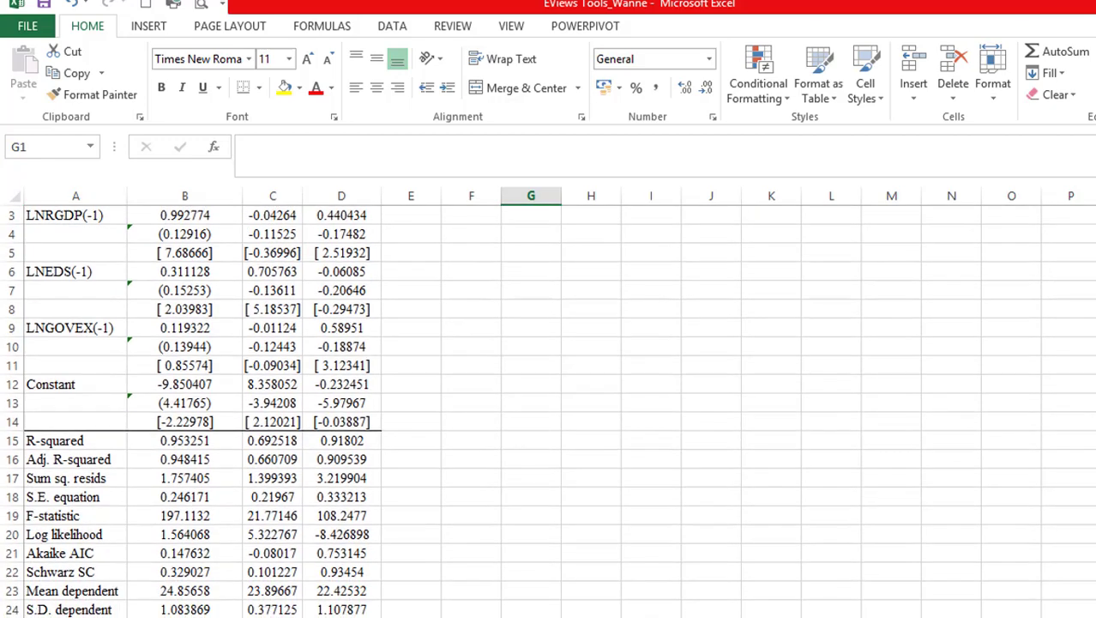
pyautogui.scroll(-6, 549, 412)
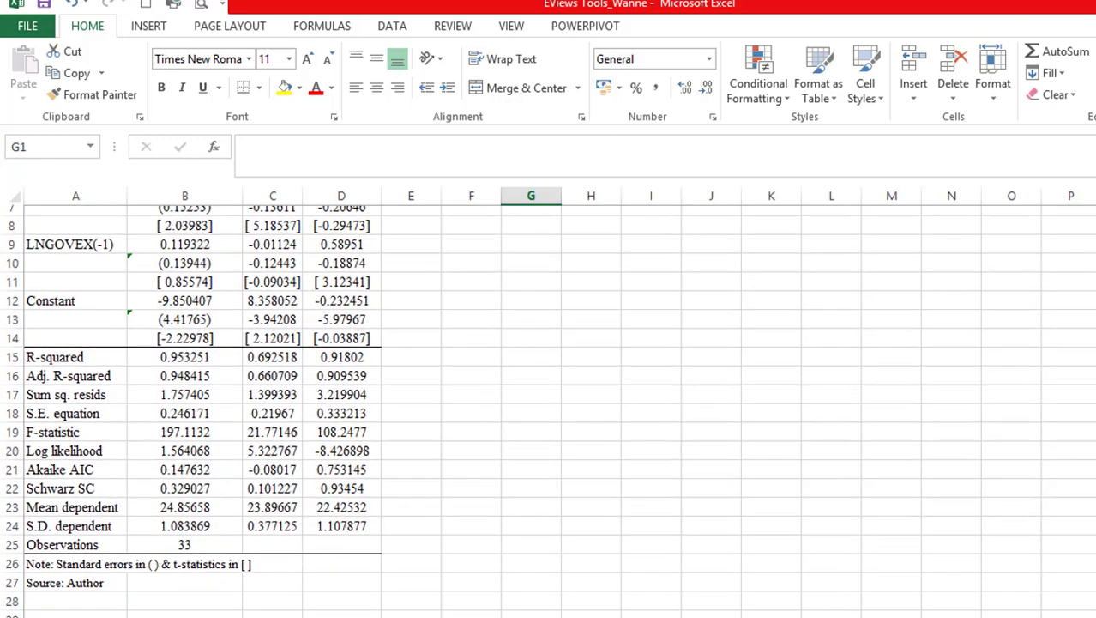
pyautogui.scroll(-3, 549, 412)
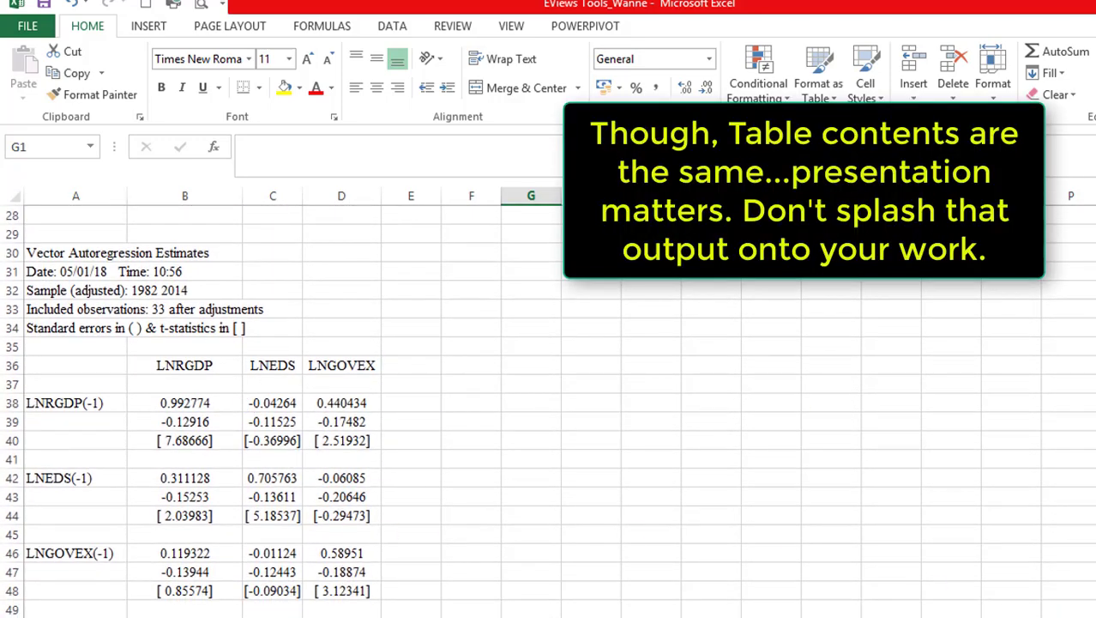
pyautogui.scroll(-4, 549, 412)
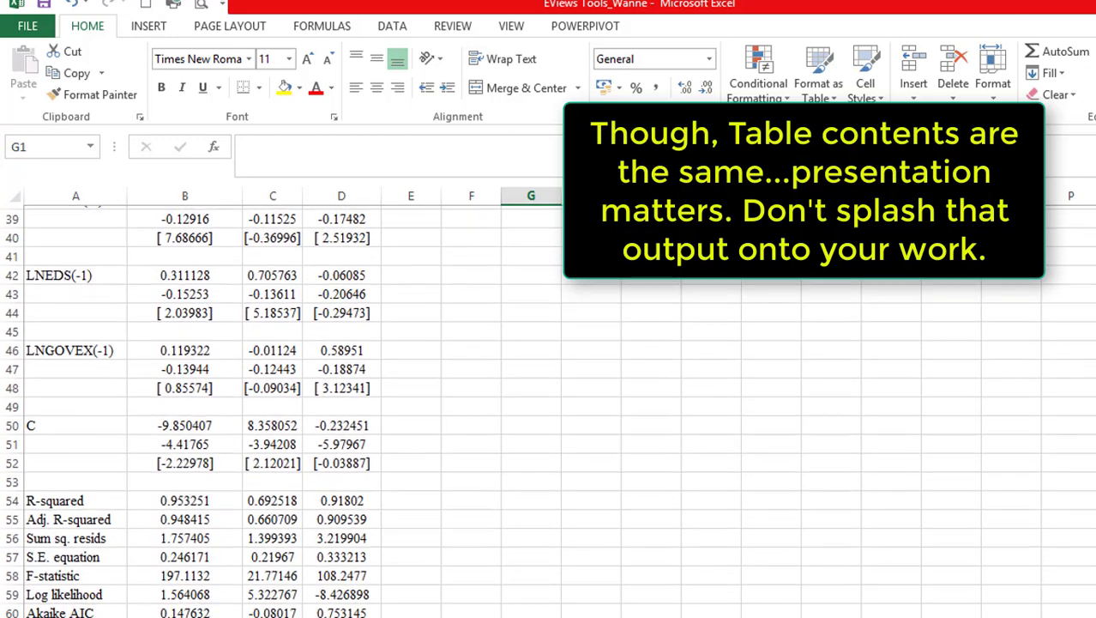
pyautogui.scroll(-3, 549, 412)
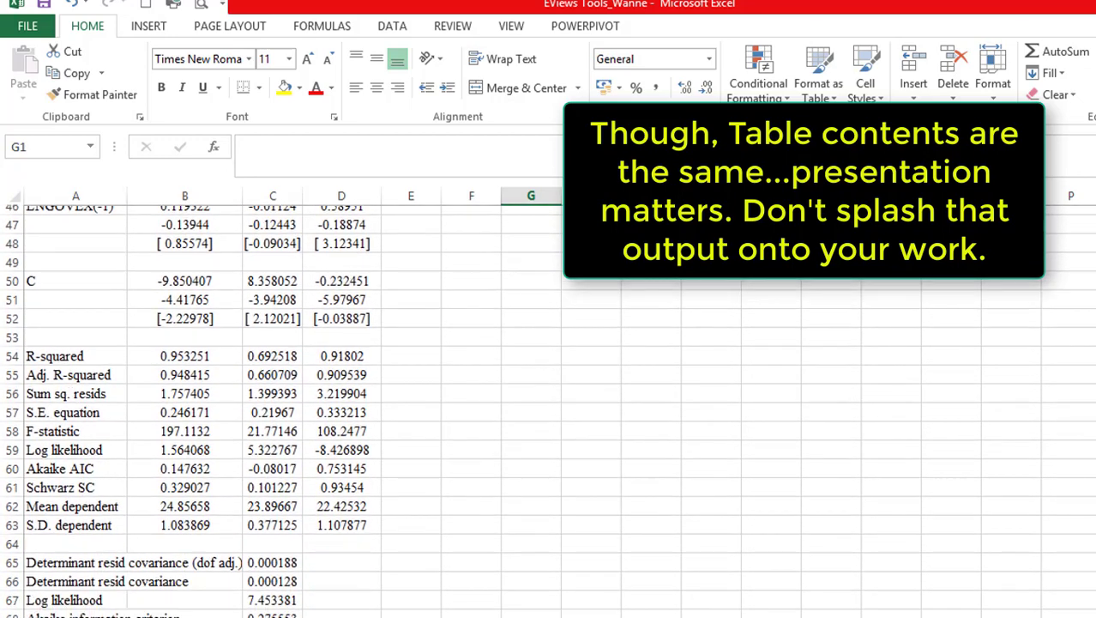
pyautogui.scroll(-2, 549, 412)
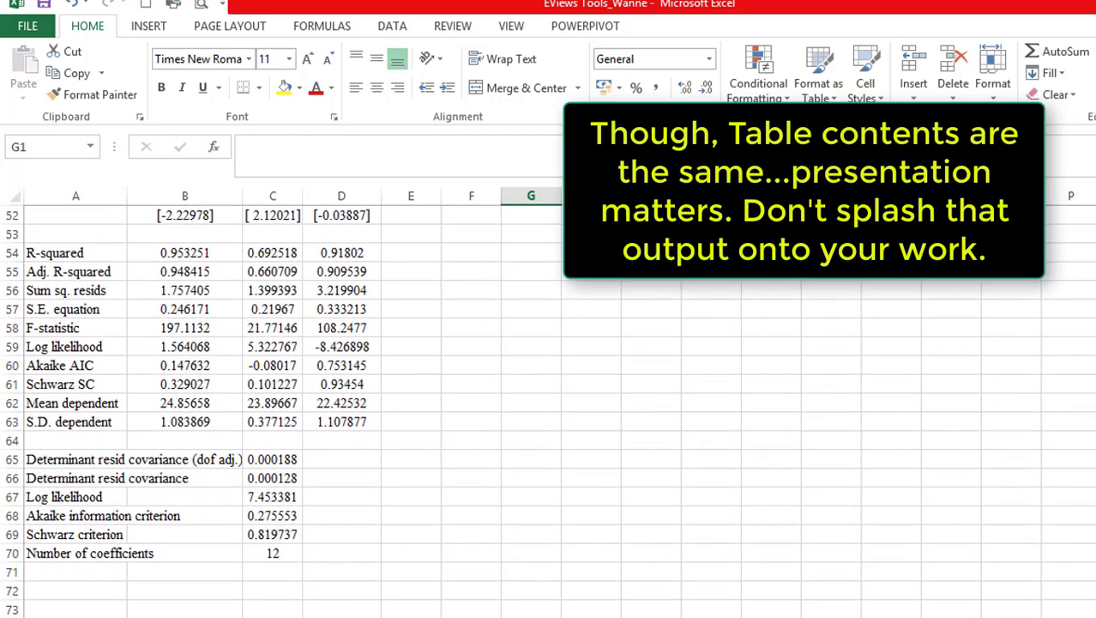
pyautogui.scroll(7, 549, 412)
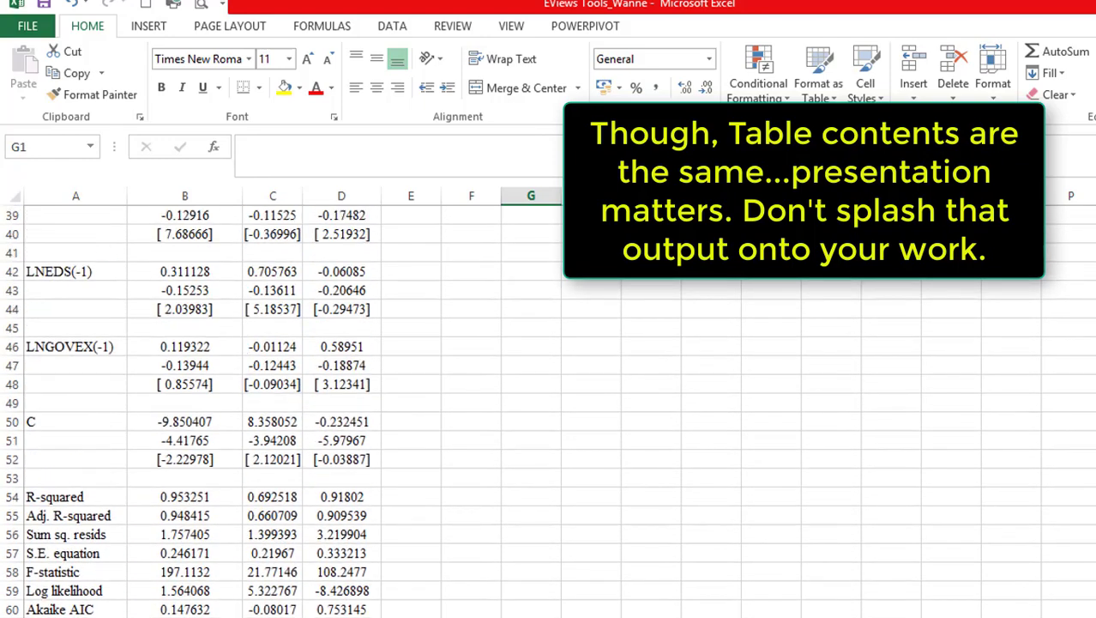
pyautogui.scroll(10, 549, 411)
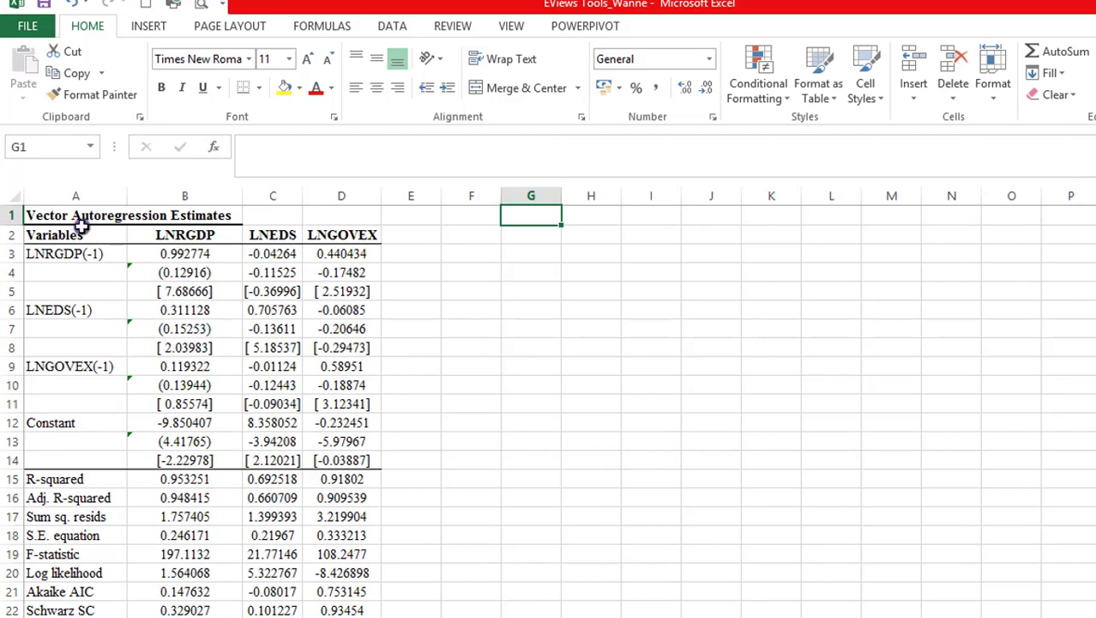
# Select the formatted table A1:D27, including note and source, and switch to EViews.
pyautogui.click(53, 217)
pyautogui.hotkey('shift', 'Right')
pyautogui.hotkey('shift', 'Right')
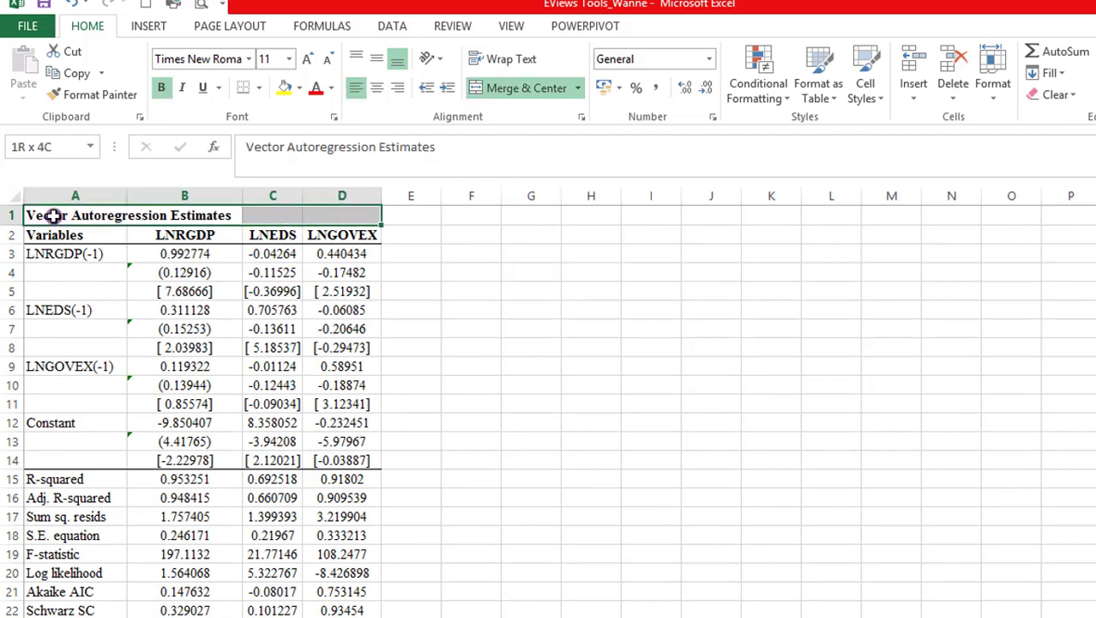
pyautogui.hotkey('shift', 'Down')
pyautogui.hotkey('shift', 'Down')
pyautogui.hotkey('shift', 'Down')
pyautogui.hotkey('shift', 'Down')
pyautogui.hotkey('shift', 'Down')
pyautogui.hotkey('shift', 'Down')
pyautogui.hotkey('shift', 'Down')
pyautogui.hotkey('shift', 'Down')
pyautogui.hotkey('shift', 'Down')
pyautogui.hotkey('shift', 'Down')
pyautogui.hotkey('shift', 'Down')
pyautogui.hotkey('shift', 'Down')
pyautogui.hotkey('shift', 'Down')
pyautogui.hotkey('shift', 'Down')
pyautogui.hotkey('shift', 'Down')
pyautogui.hotkey('shift', 'Down')
pyautogui.hotkey('shift', 'Down')
pyautogui.hotkey('shift', 'Down')
pyautogui.hotkey('shift', 'Down')
pyautogui.hotkey('shift', 'Down')
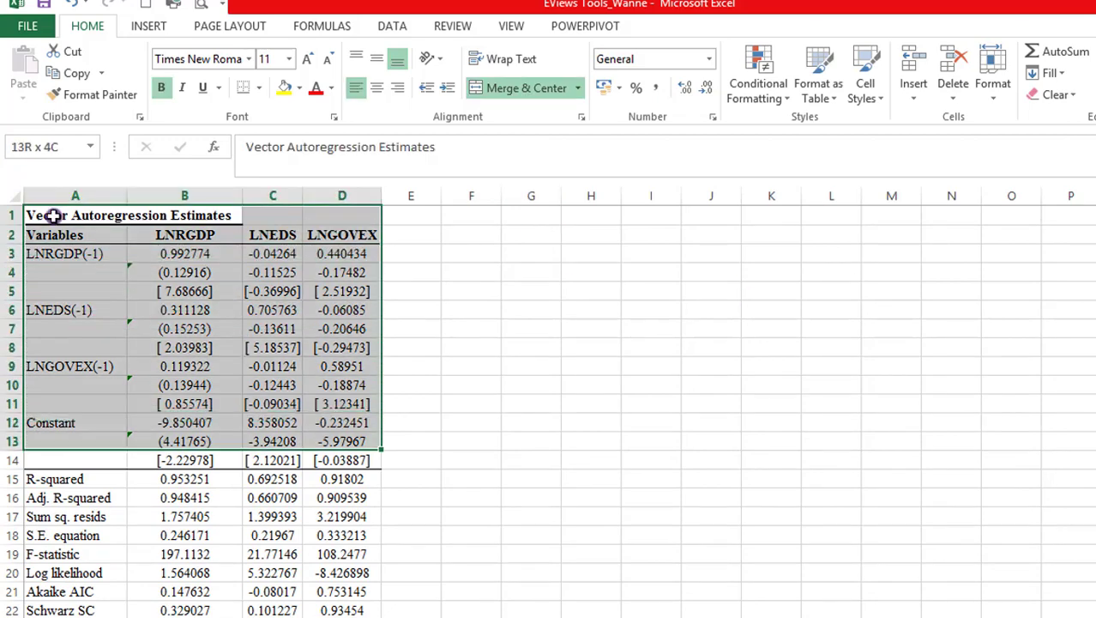
pyautogui.hotkey('shift', 'Down')
pyautogui.hotkey('shift', 'Down')
pyautogui.hotkey('shift', 'Down')
pyautogui.hotkey('shift', 'Down')
pyautogui.hotkey('shift', 'Down')
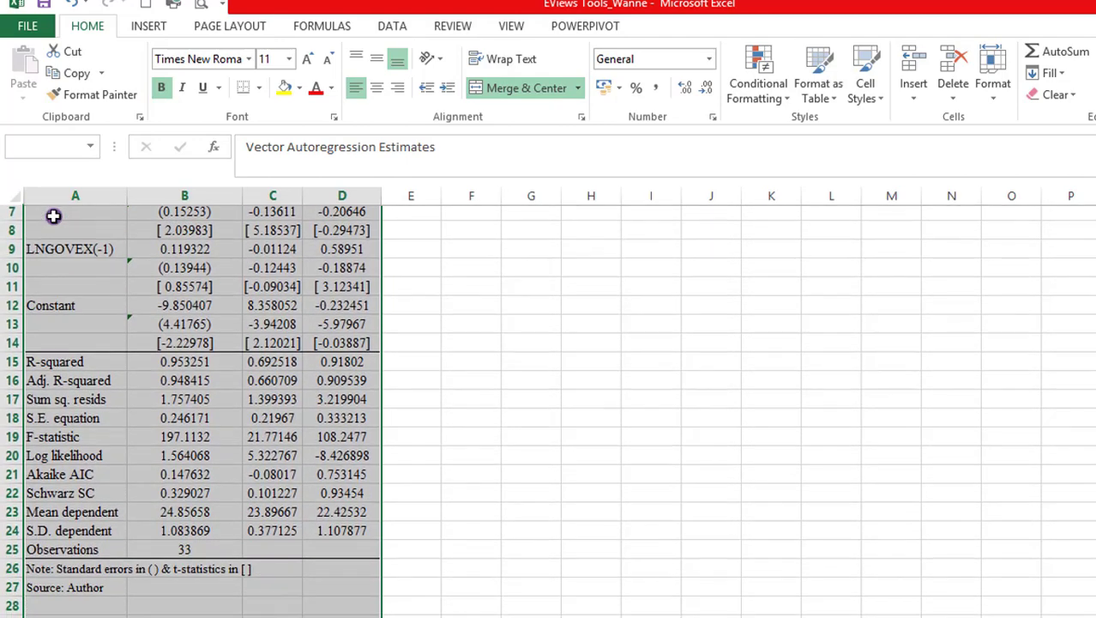
pyautogui.hotkey('alt', 'Tab')
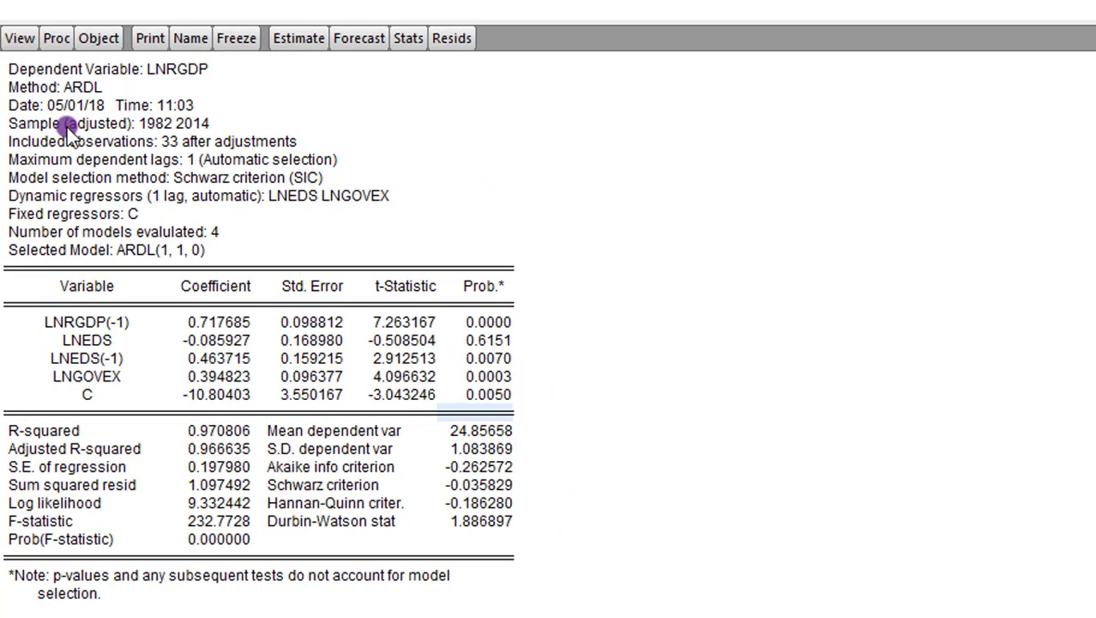
# Copy the entire ARDL(1,1,0) output as displayed text and select A1 on a blank sheet.
pyautogui.moveTo(7, 66); pyautogui.dragTo(502, 605)
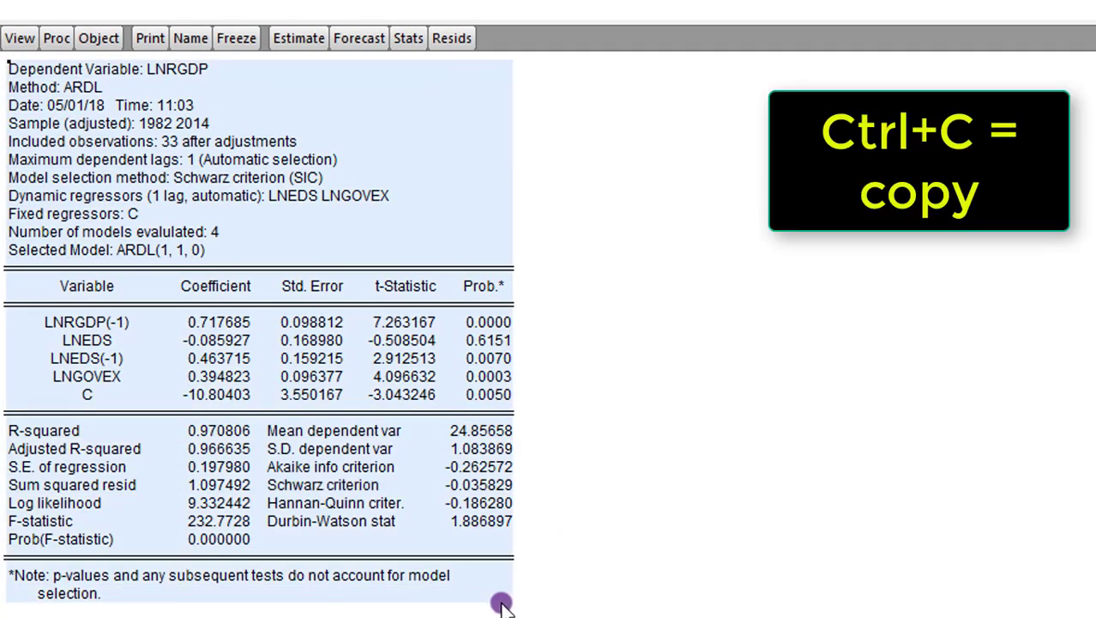
pyautogui.hotkey('ctrl', 'c')
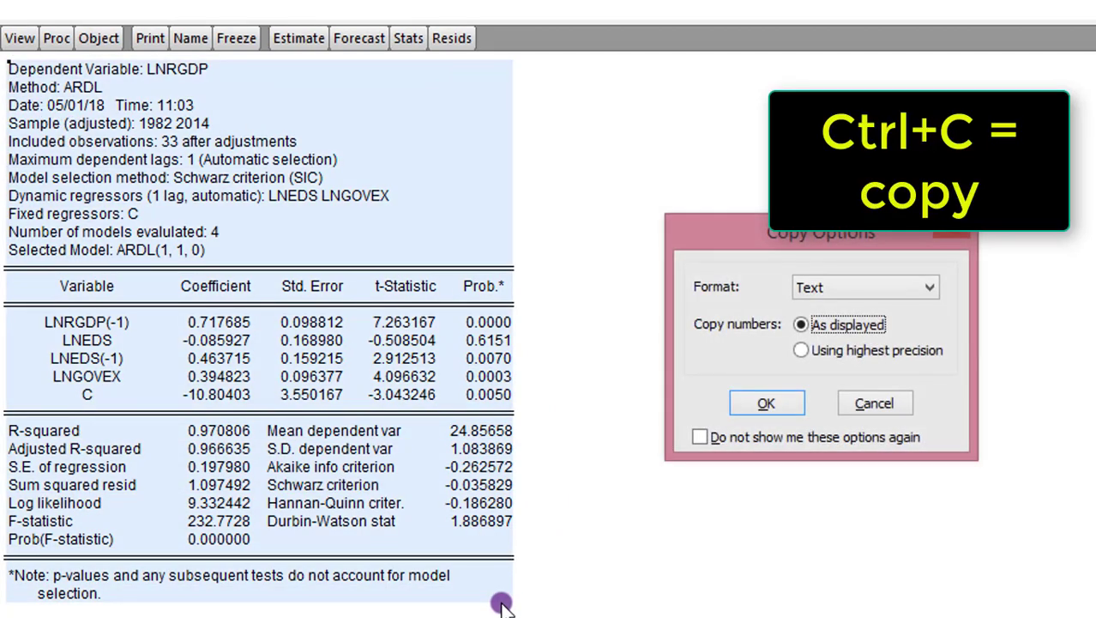
pyautogui.click(765, 402)
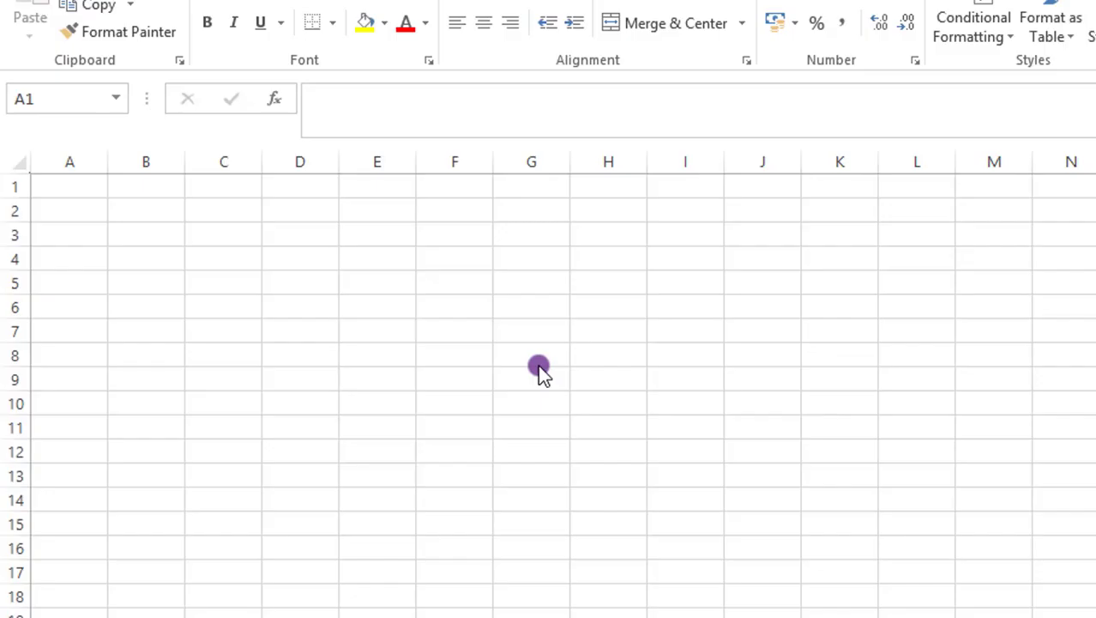
pyautogui.click(81, 187)
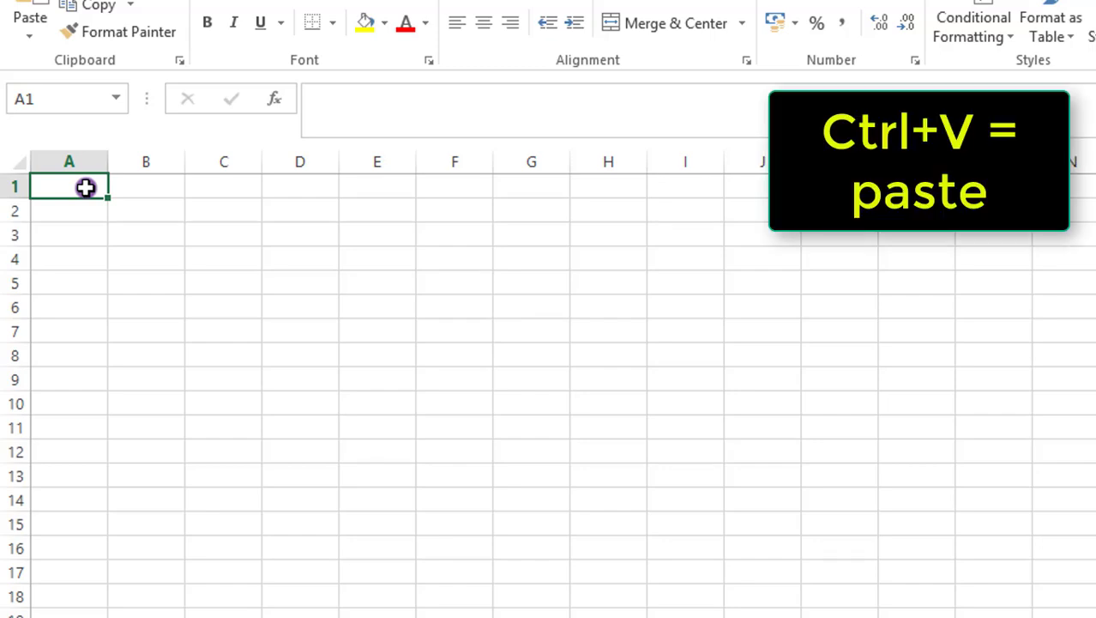
# Paste the EViews ARDL output at A1 and a duplicate copy at A33, then return to the top.
pyautogui.hotkey('ctrl', 'v')
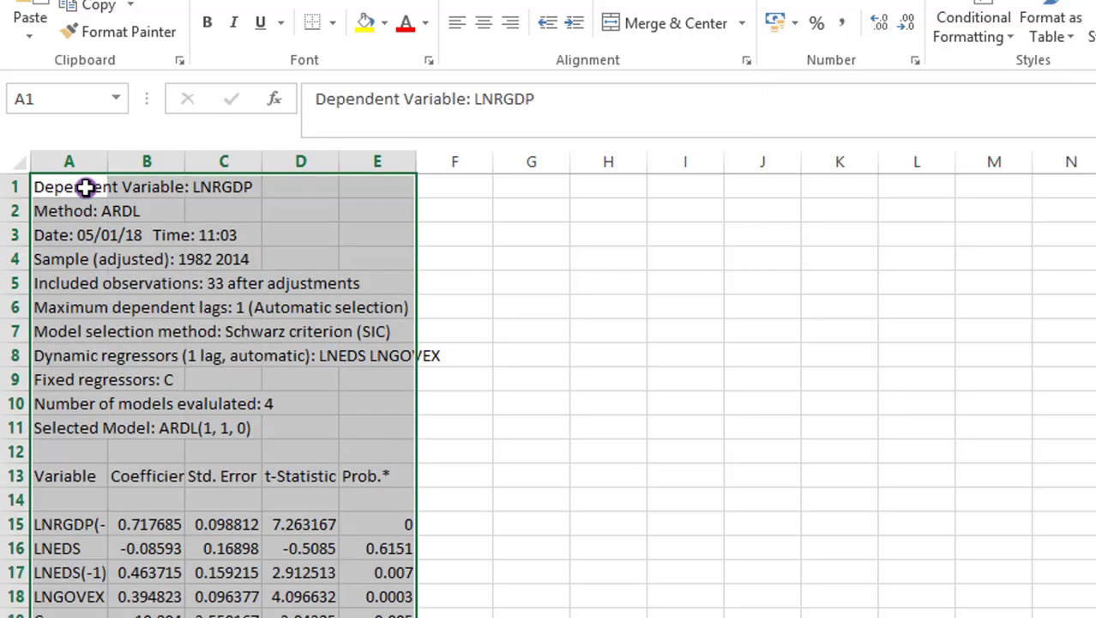
pyautogui.hotkey('ctrl', 'c')
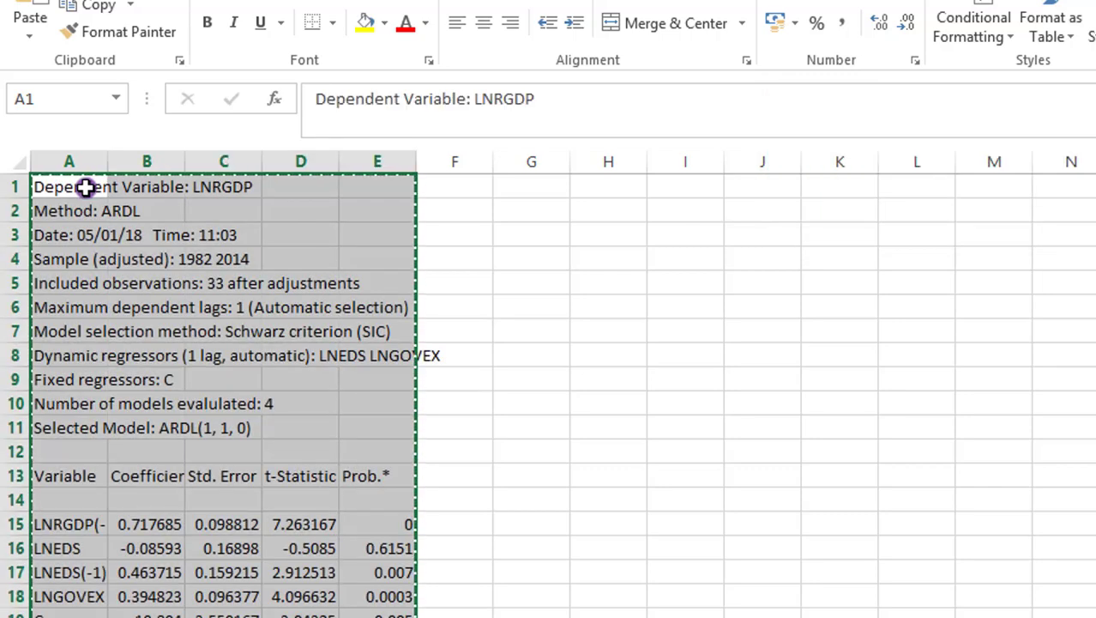
pyautogui.press('Down')
pyautogui.press('Down')
pyautogui.press('Down')
pyautogui.press('Down')
pyautogui.press('Down')
pyautogui.press('Down')
pyautogui.press('Down')
pyautogui.press('Down')
pyautogui.press('Down')
pyautogui.press('Down')
pyautogui.press('Down')
pyautogui.press('Down')
pyautogui.press('Down')
pyautogui.press('Down')
pyautogui.press('Down')
pyautogui.press('Down')
pyautogui.press('Down')
pyautogui.press('Down')
pyautogui.press('Down')
pyautogui.press('Down')
pyautogui.press('Down')
pyautogui.press('Down')
pyautogui.press('Down')
pyautogui.press('Down')
pyautogui.press('Down')
pyautogui.press('Down')
pyautogui.press('Down')
pyautogui.hotkey('ctrl', 'v')
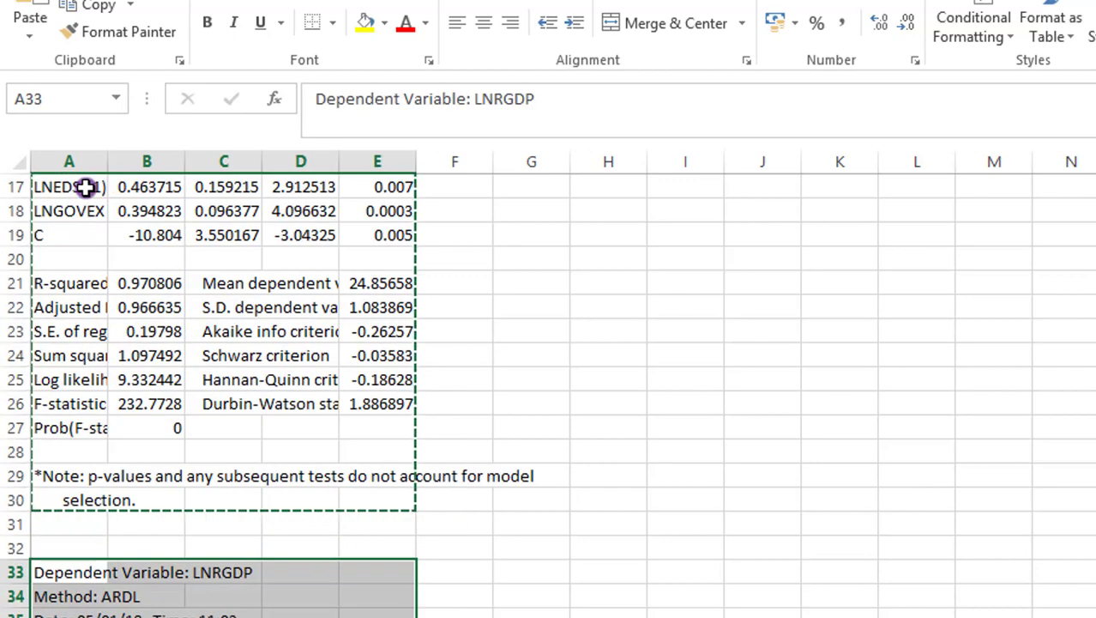
pyautogui.hotkey('ctrl', 'Home')
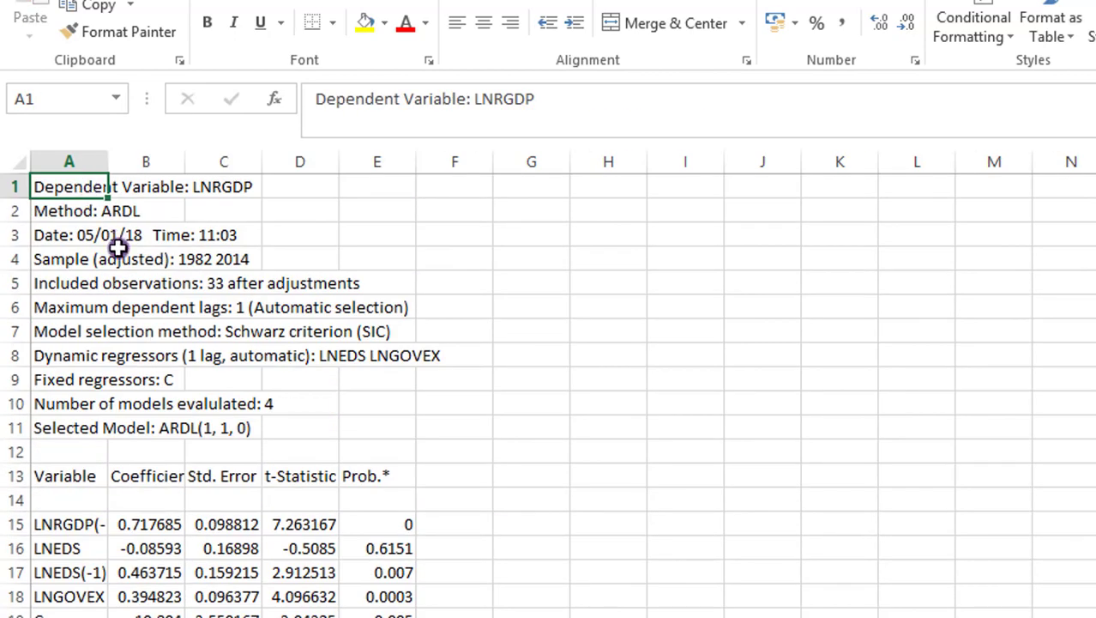
# Delete the Date, Sample and model-detail rows from the ARDL output.
pyautogui.click(14, 234)
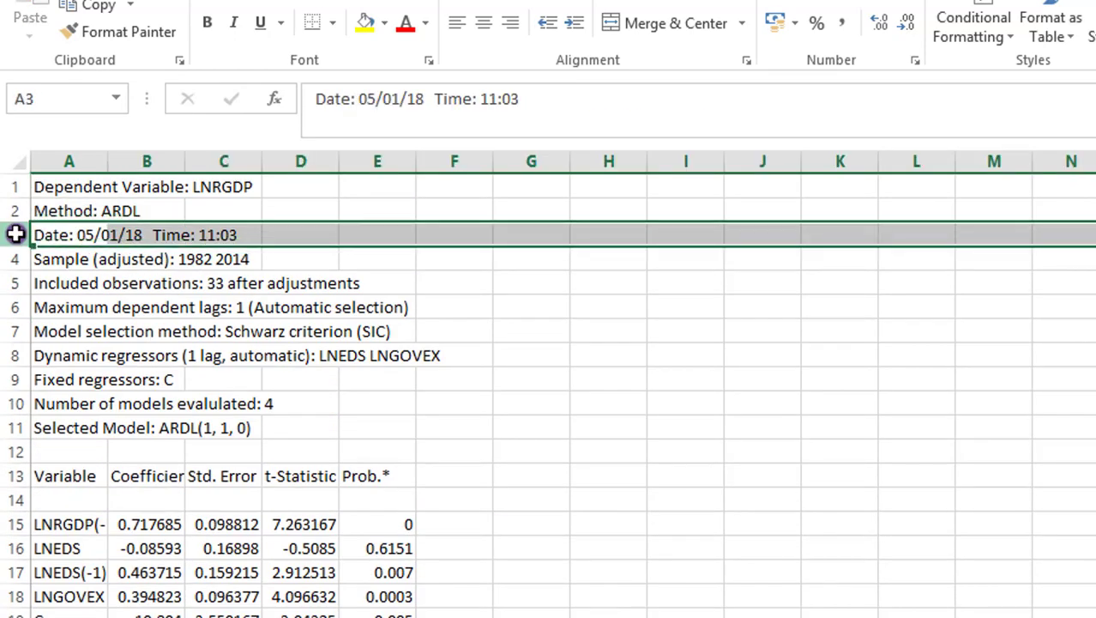
pyautogui.moveTo(15, 234); pyautogui.dragTo(15, 258)
pyautogui.hotkey('ctrl', '-')
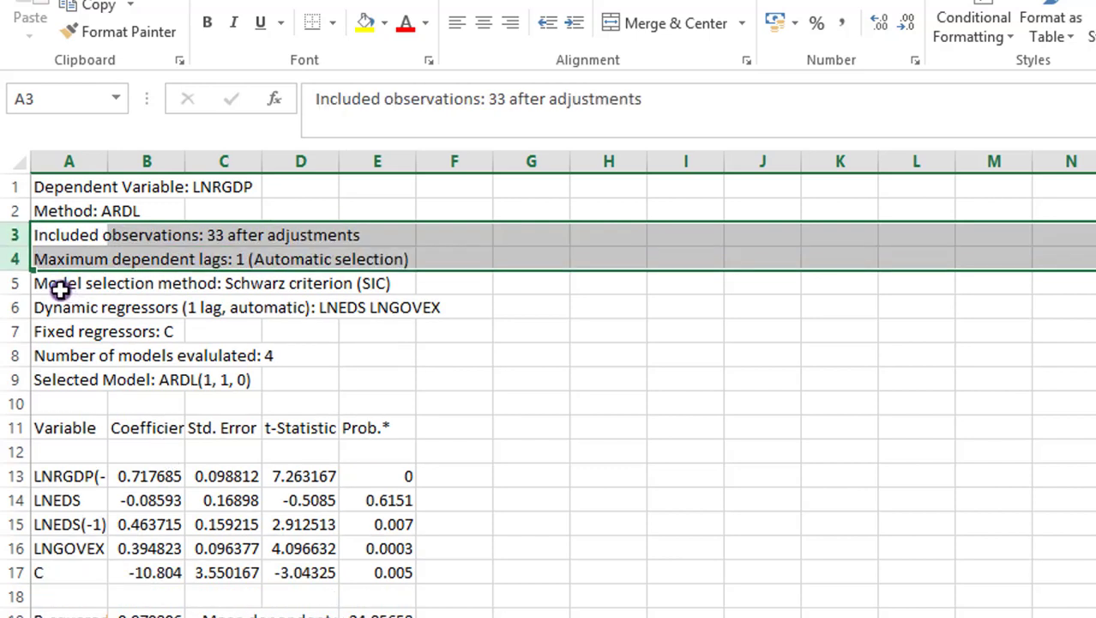
pyautogui.click(16, 259)
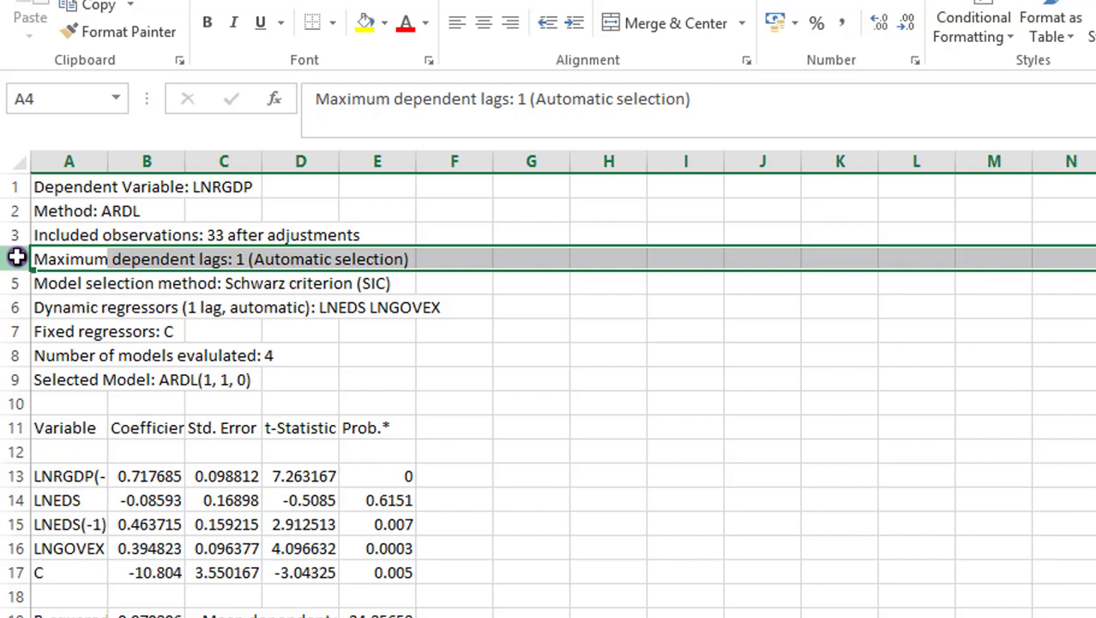
pyautogui.moveTo(16, 258); pyautogui.dragTo(15, 355)
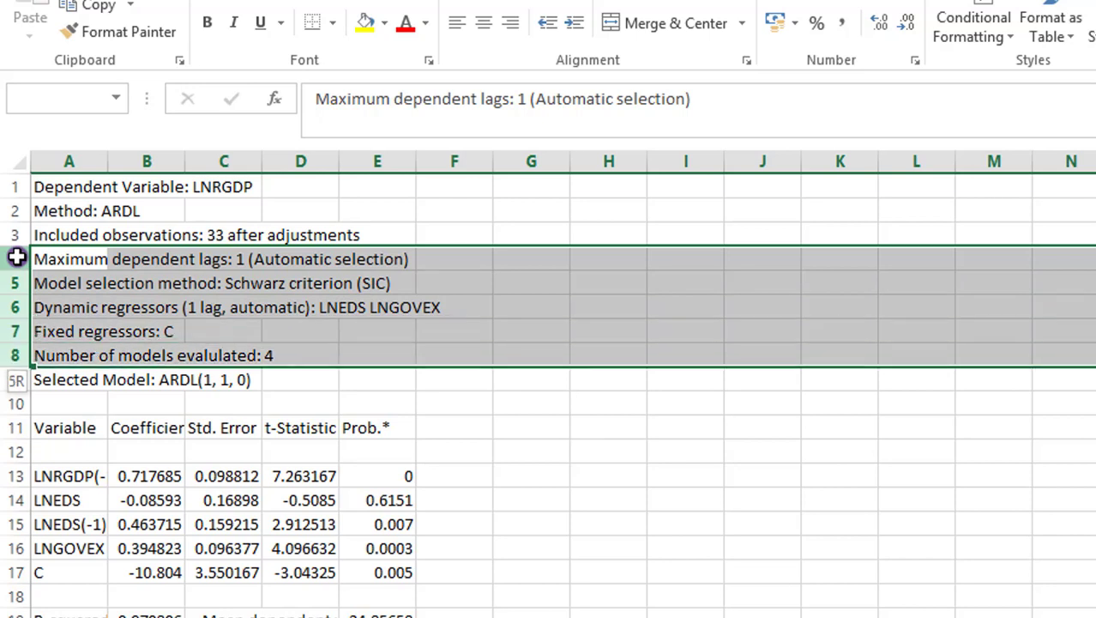
pyautogui.rightClick(147, 287)
pyautogui.click(238, 485)
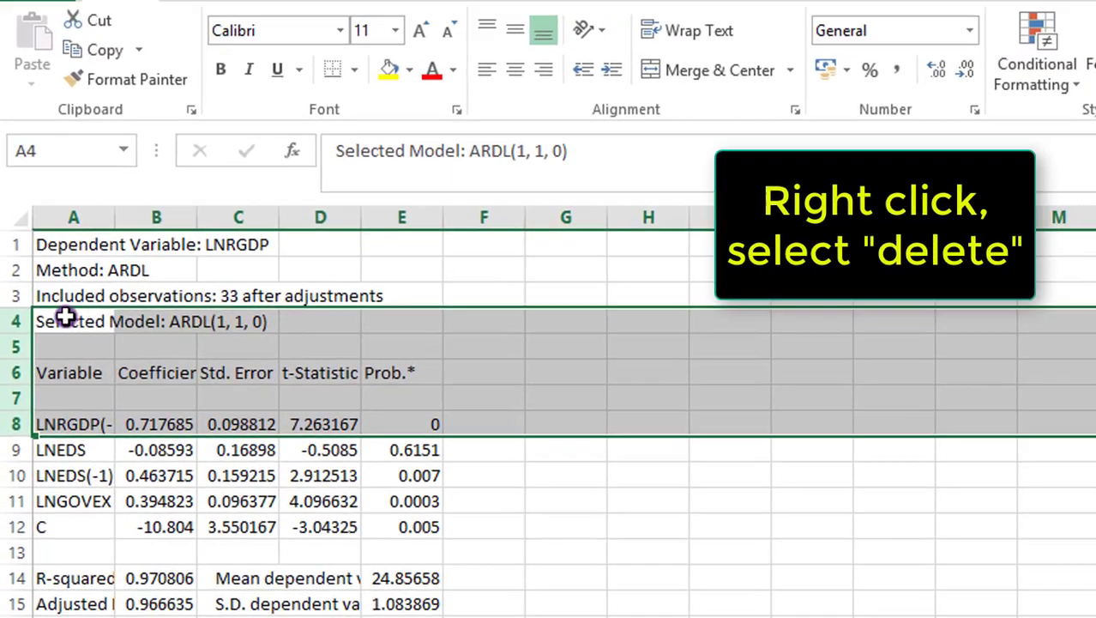
# Move the 'Selected Model: ARDL(1, 1, 0)' line from A4 to A21, below Prob(F-statistic).
pyautogui.click(62, 258)
pyautogui.click(67, 334)
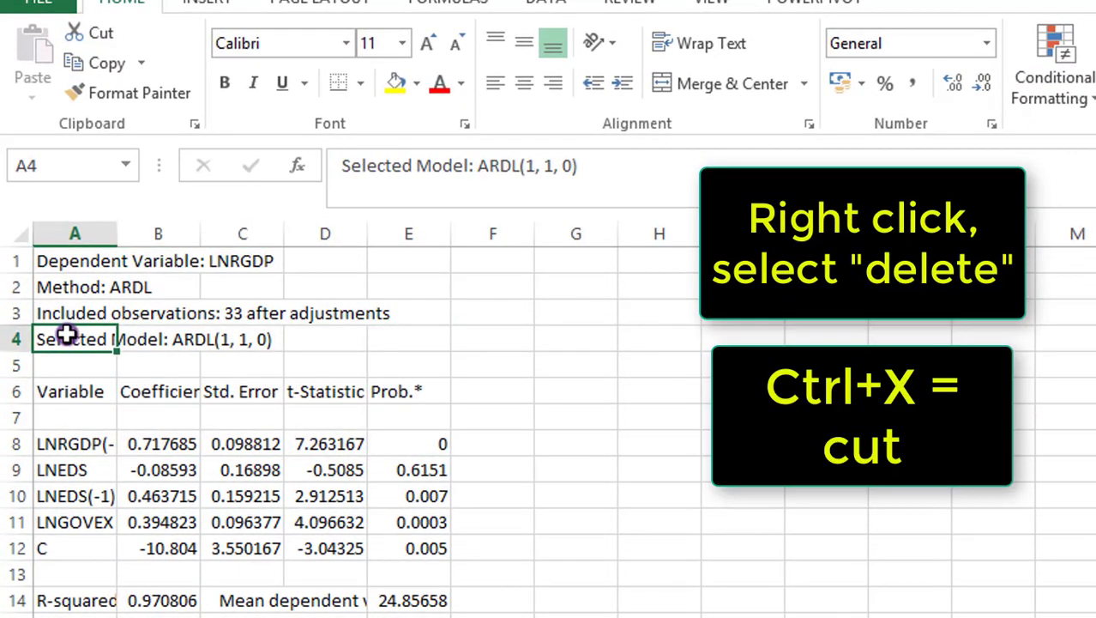
pyautogui.hotkey('ctrl', 'x')
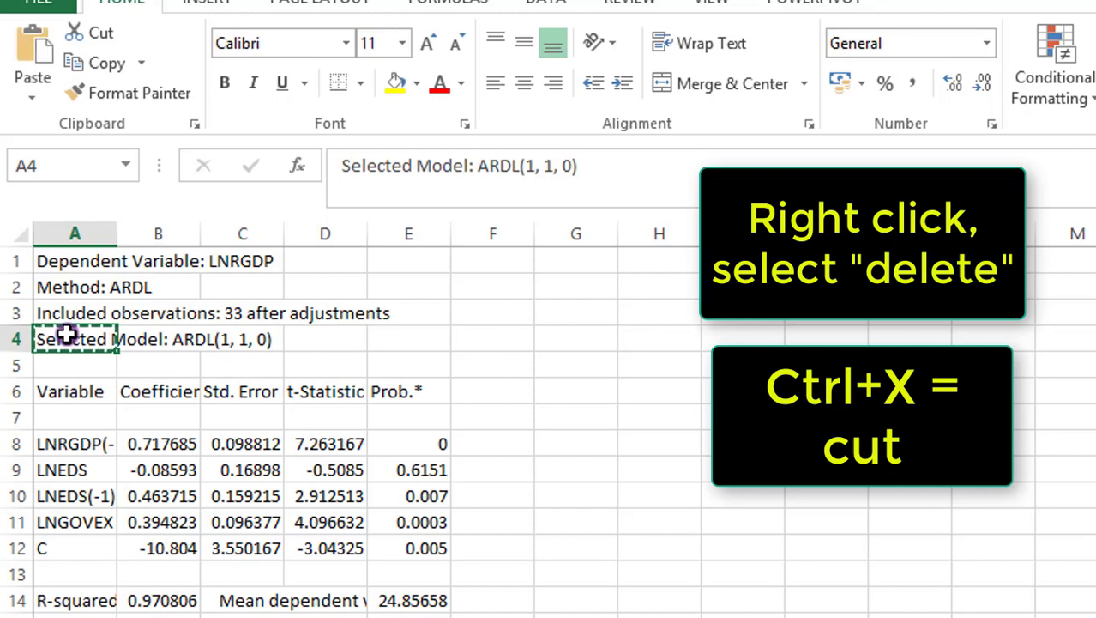
pyautogui.hotkey('shift', 'Right')
pyautogui.hotkey('shift', 'Right')
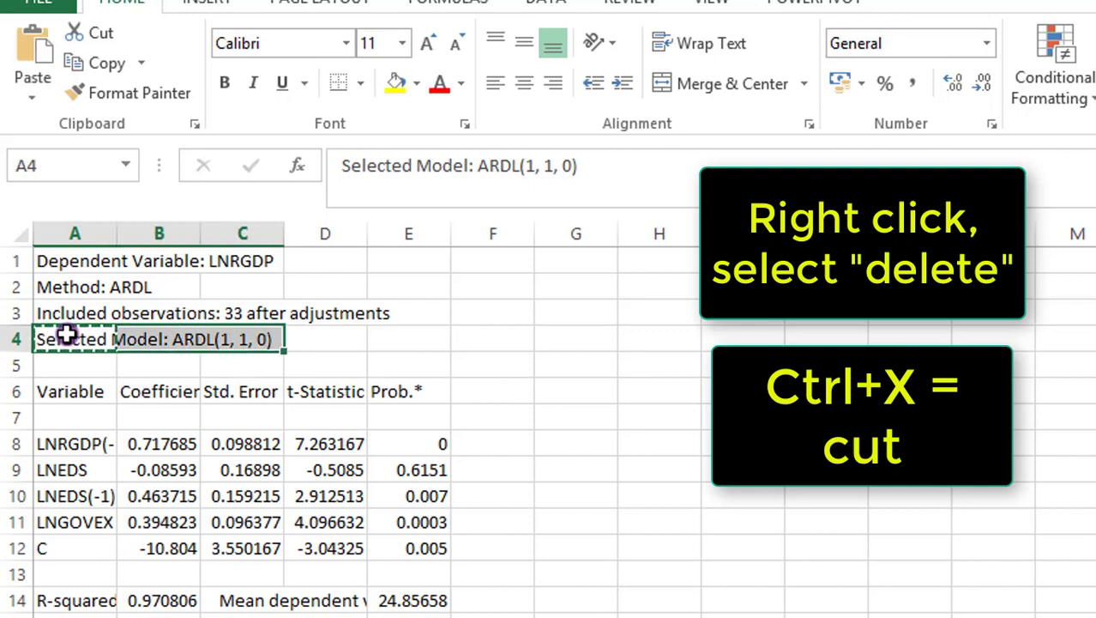
pyautogui.press('Down')
pyautogui.press('Down')
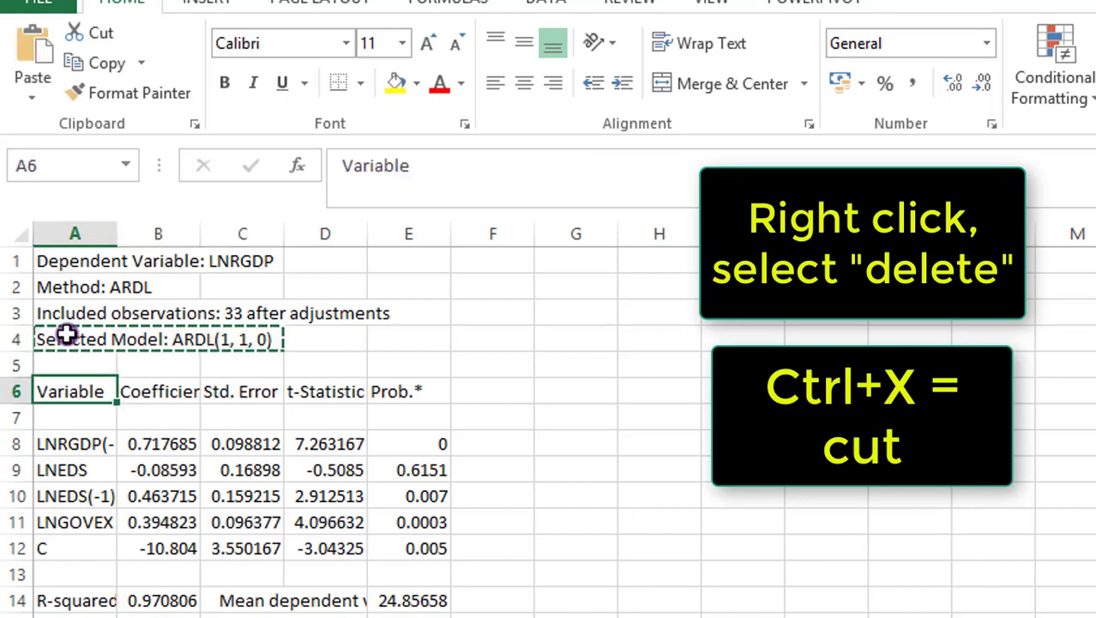
pyautogui.press('Down')
pyautogui.press('Down')
pyautogui.press('Down')
pyautogui.press('Down')
pyautogui.press('Down')
pyautogui.press('Down')
pyautogui.press('Down')
pyautogui.press('Down')
pyautogui.press('Down')
pyautogui.press('Down')
pyautogui.press('Down')
pyautogui.press('Down')
pyautogui.press('Down')
pyautogui.press('Down')
pyautogui.press('Down')
pyautogui.press('Down')
pyautogui.press('Down')
pyautogui.press('Down')
pyautogui.press('Down')
pyautogui.press('Down')
pyautogui.press('Up')
pyautogui.press('Up')
pyautogui.press('Up')
pyautogui.press('Up')
pyautogui.press('Up')
pyautogui.hotkey('ctrl', 'v')
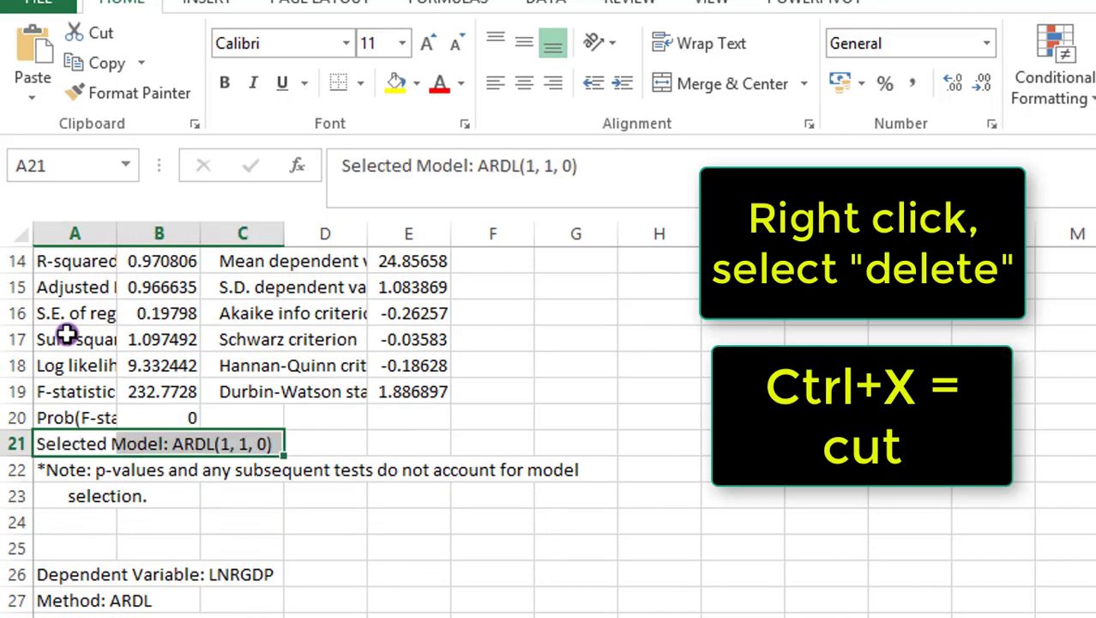
pyautogui.click(18, 470)
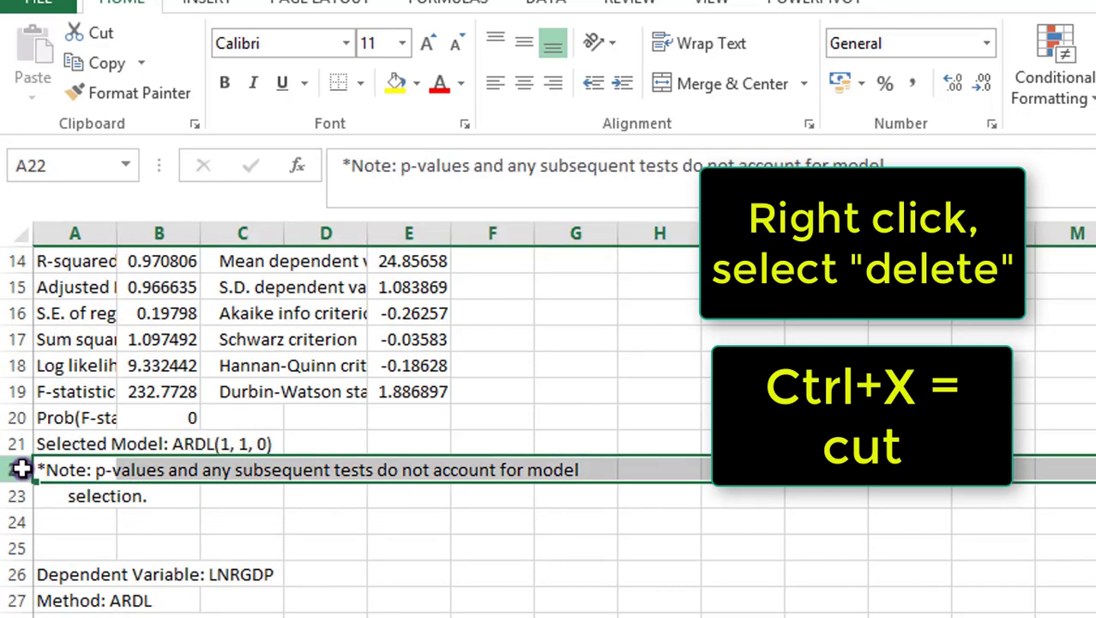
pyautogui.hotkey('shift', 'Down')
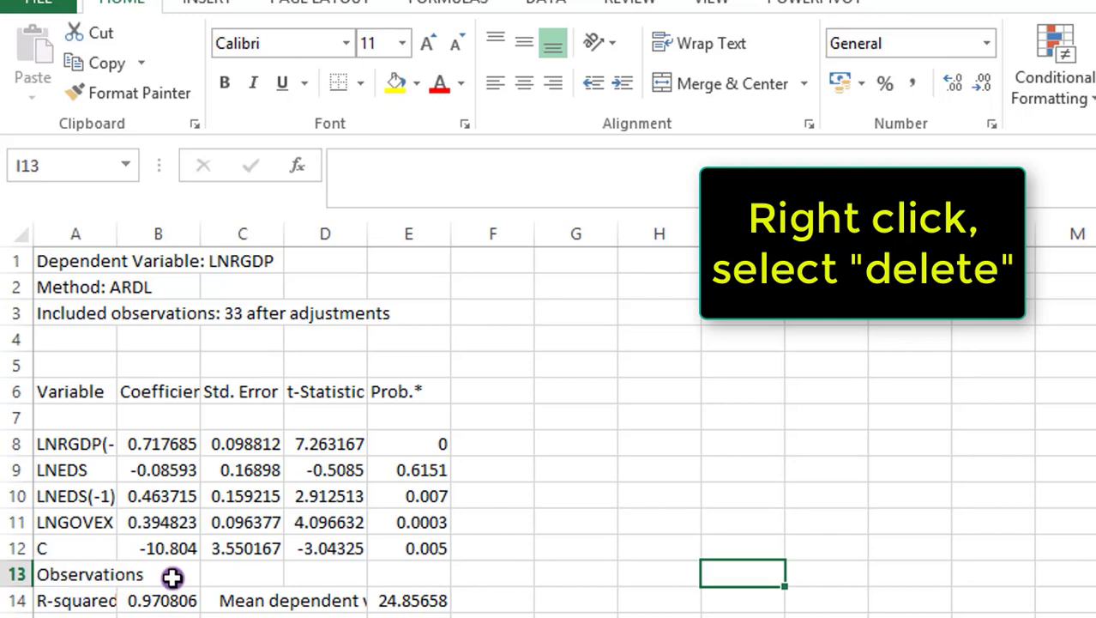
# Enter 33 as the observation count in B13 and clear the Included observations line in row 3.
pyautogui.click(173, 576)
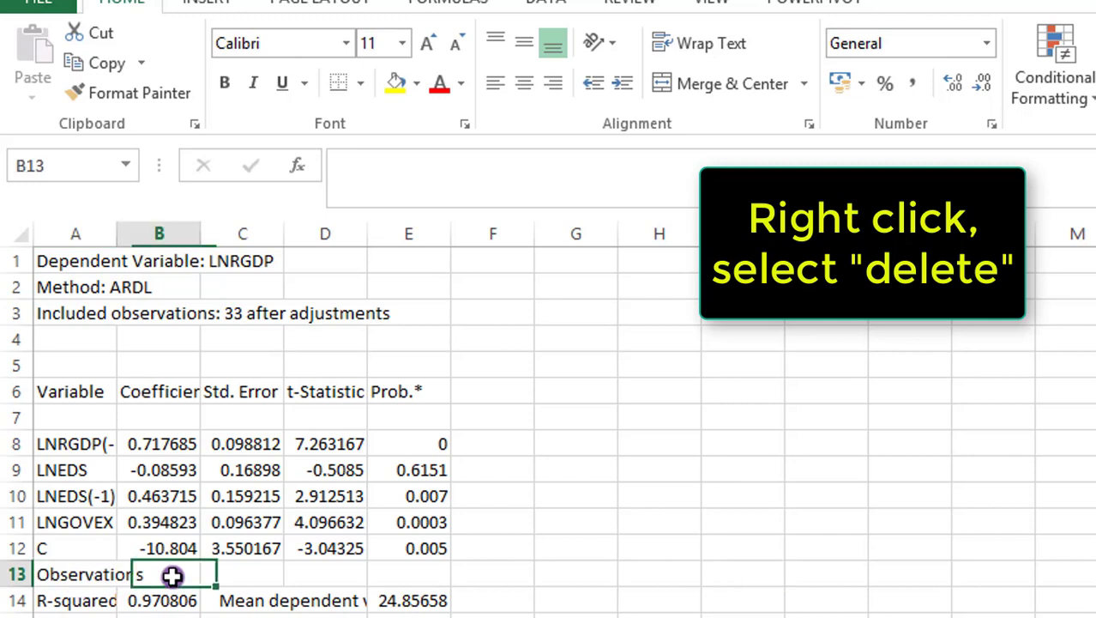
pyautogui.write('33')
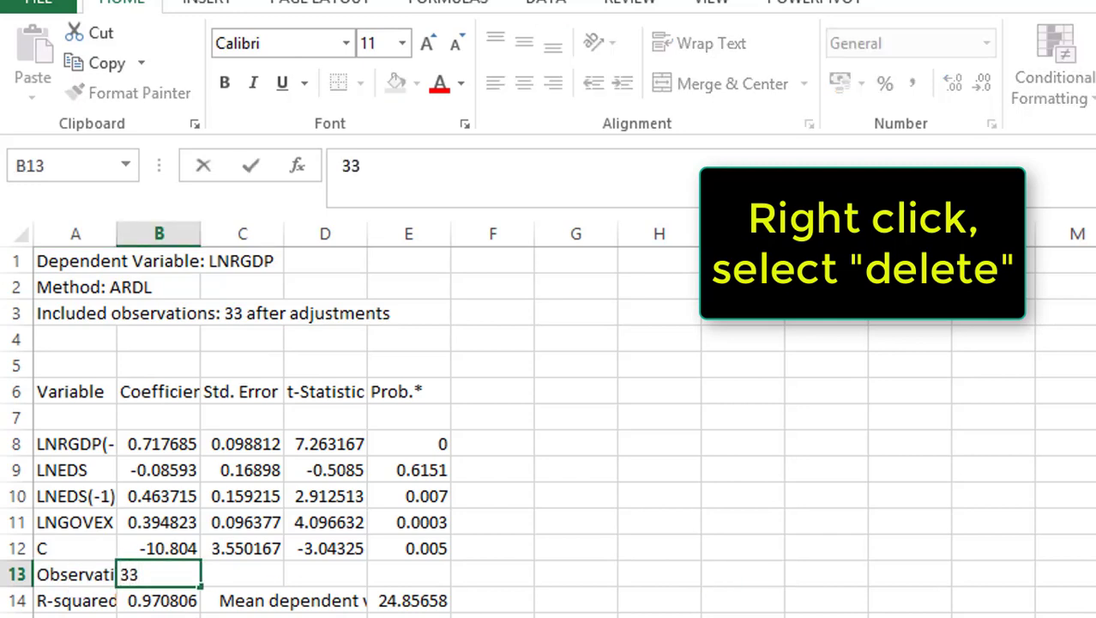
pyautogui.press('Return')
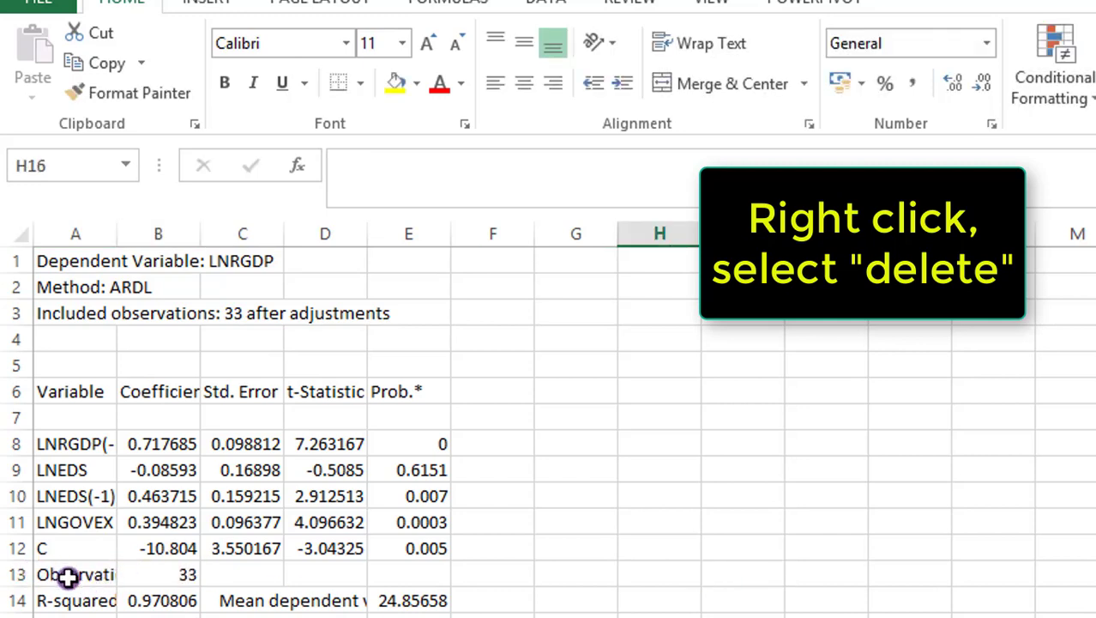
pyautogui.click(12, 312)
pyautogui.press('Delete')
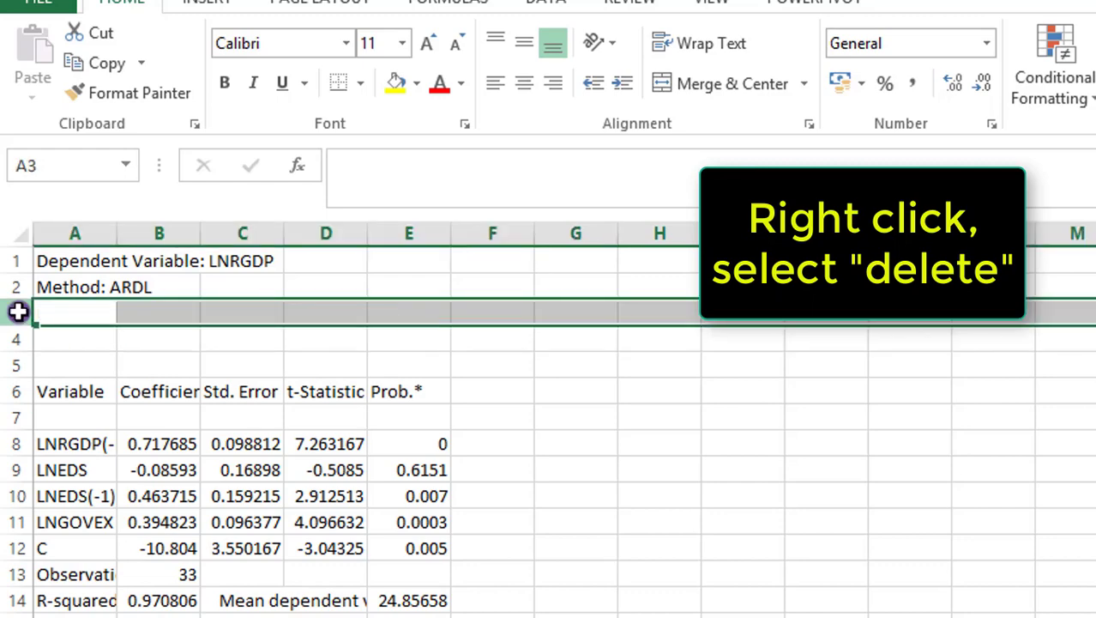
pyautogui.click(406, 515)
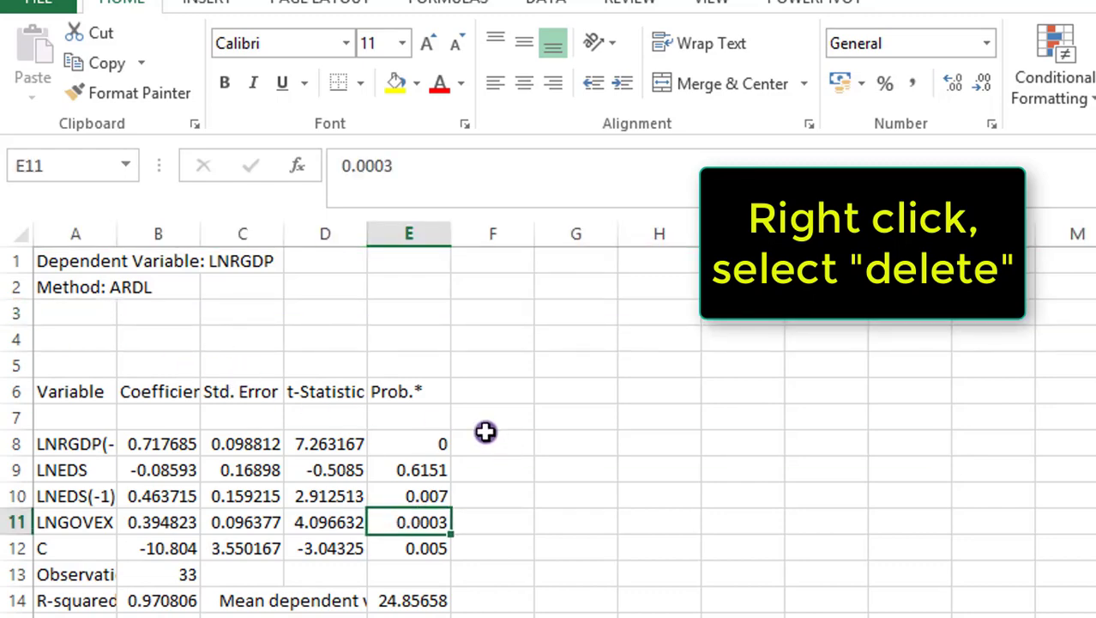
# Set the whole sheet to Times New Roman and relabel C as Constant and Variable as Variables.
pyautogui.click(19, 233)
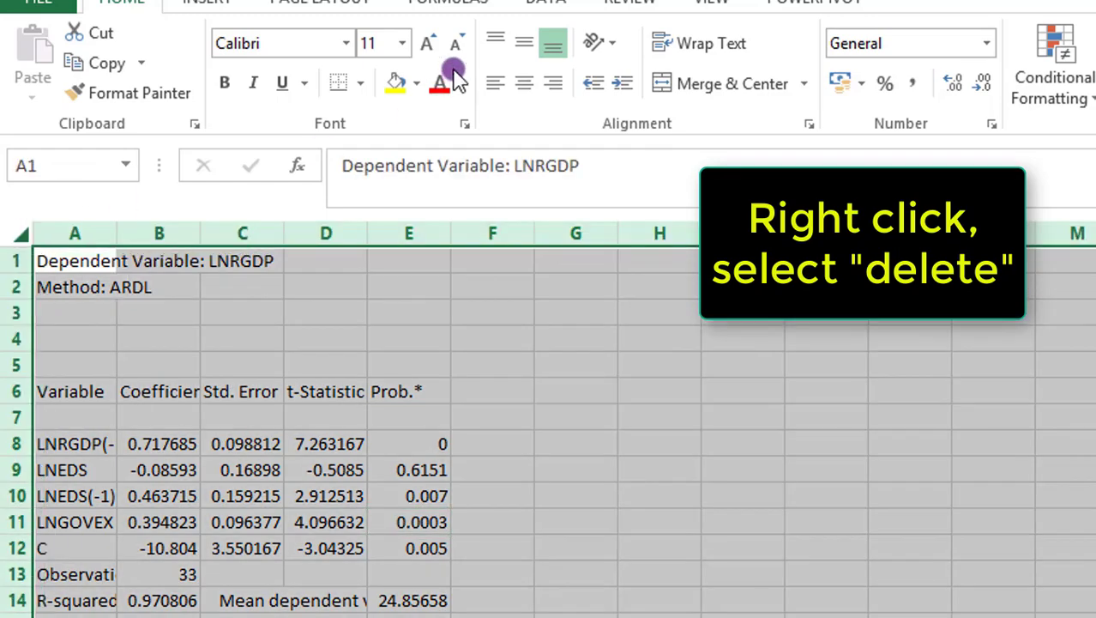
pyautogui.click(302, 45)
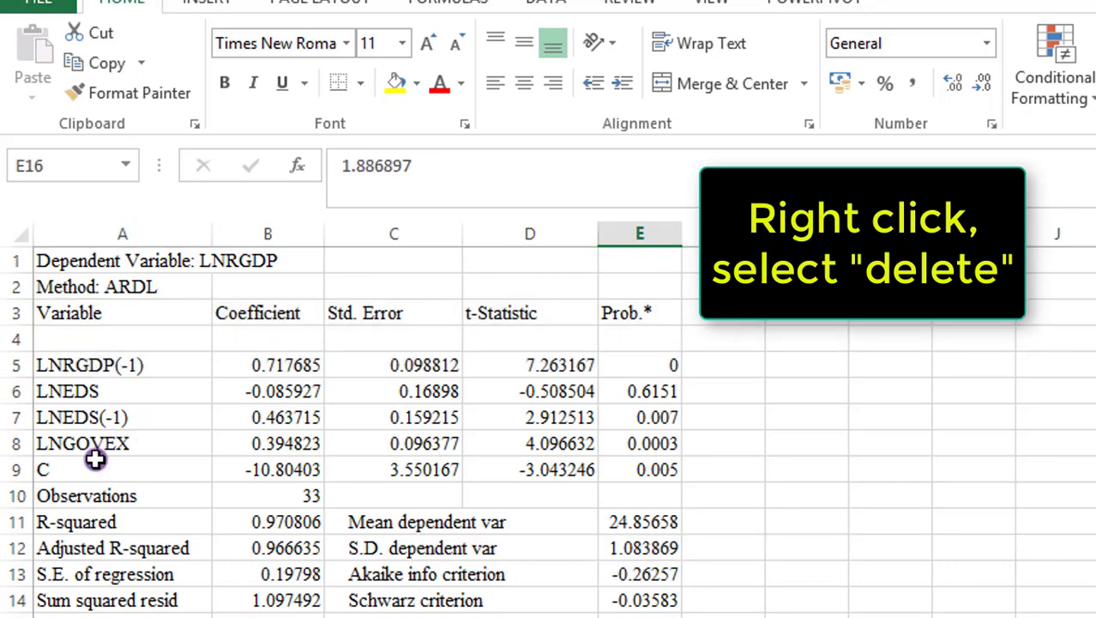
pyautogui.click(98, 466)
pyautogui.write('Constant')
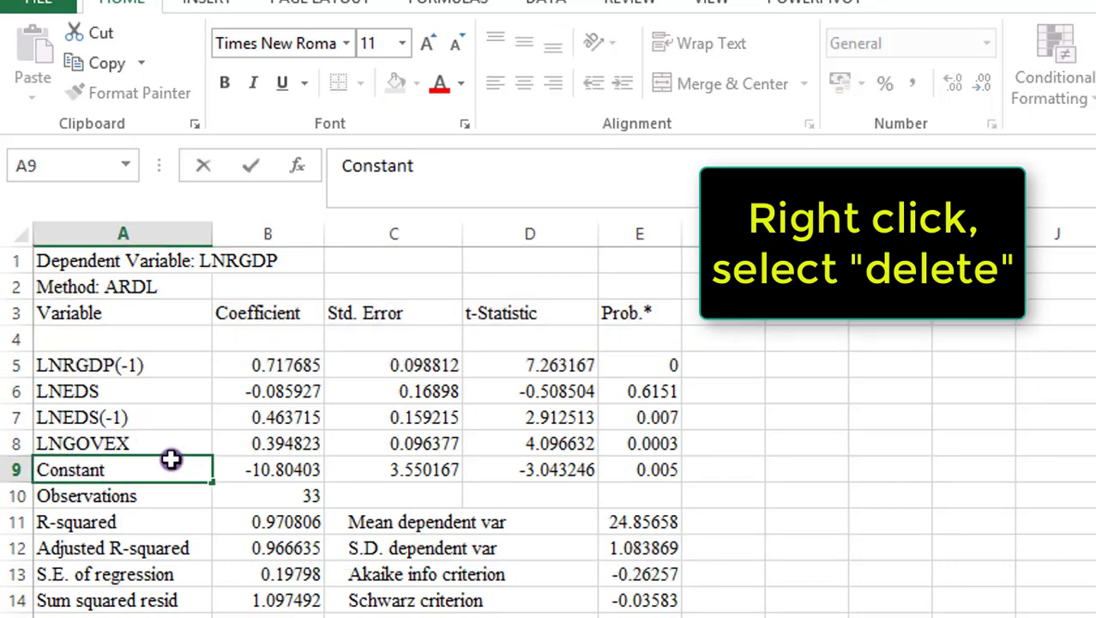
pyautogui.press('Return')
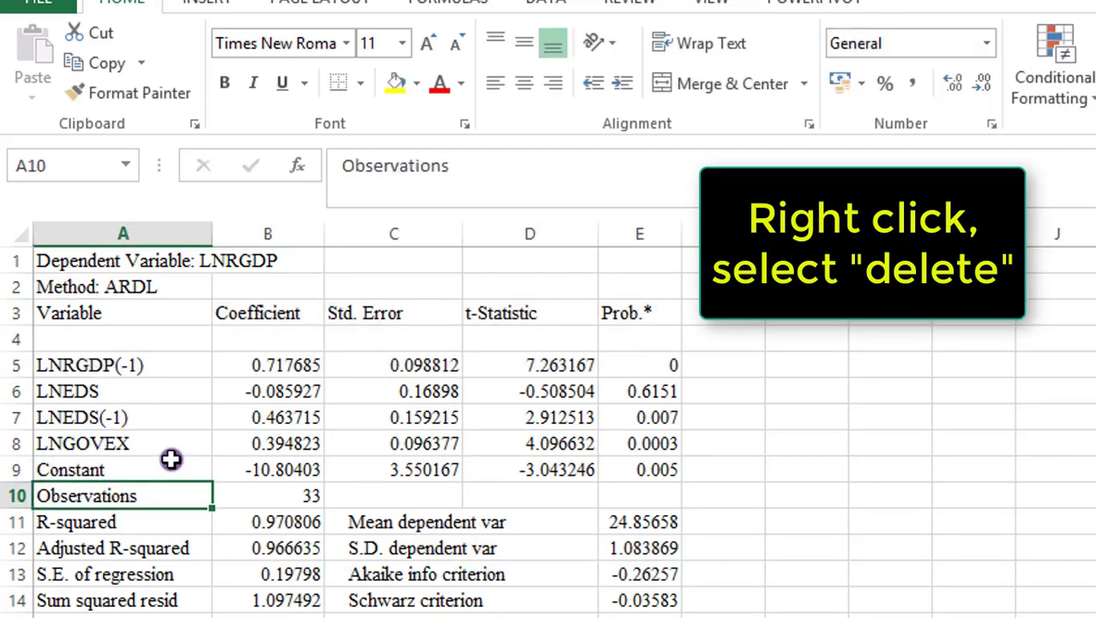
pyautogui.click(124, 318)
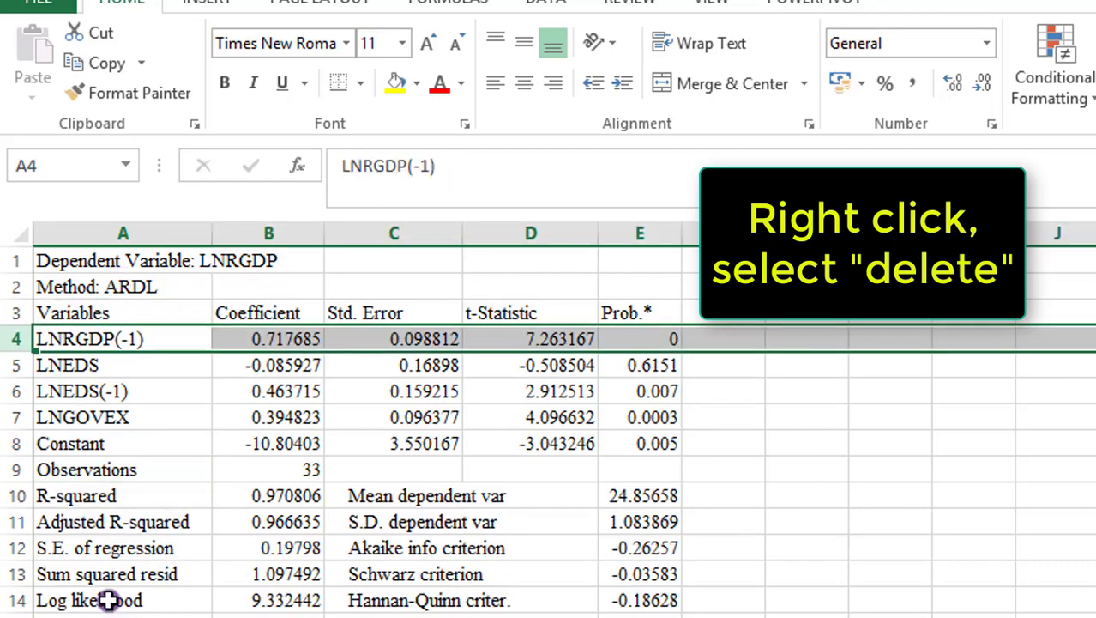
pyautogui.click(362, 522)
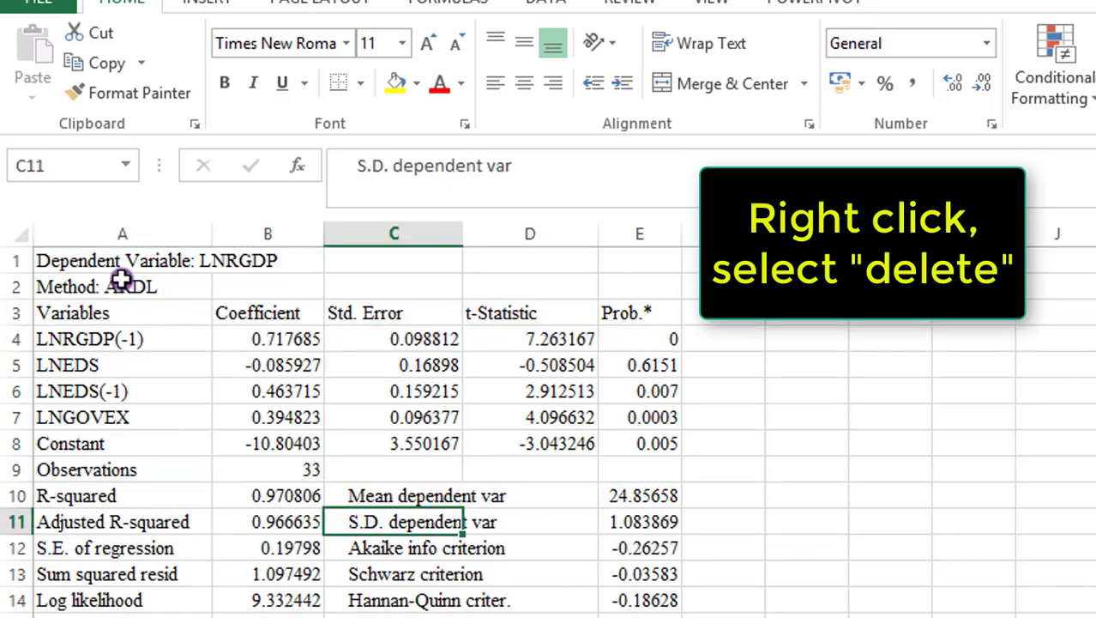
# Bold, merge and left-align the 'Dependent Variable: LNRGDP' and 'Method: ARDL' title lines.
pyautogui.click(107, 260)
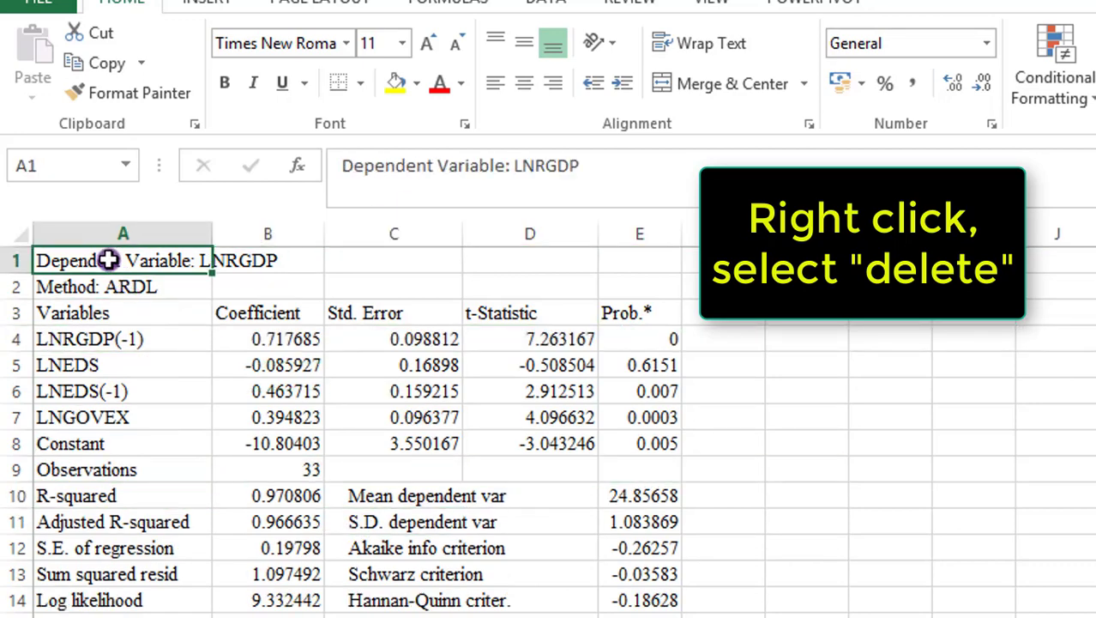
pyautogui.hotkey('shift', 'Right')
pyautogui.hotkey('shift', 'Right')
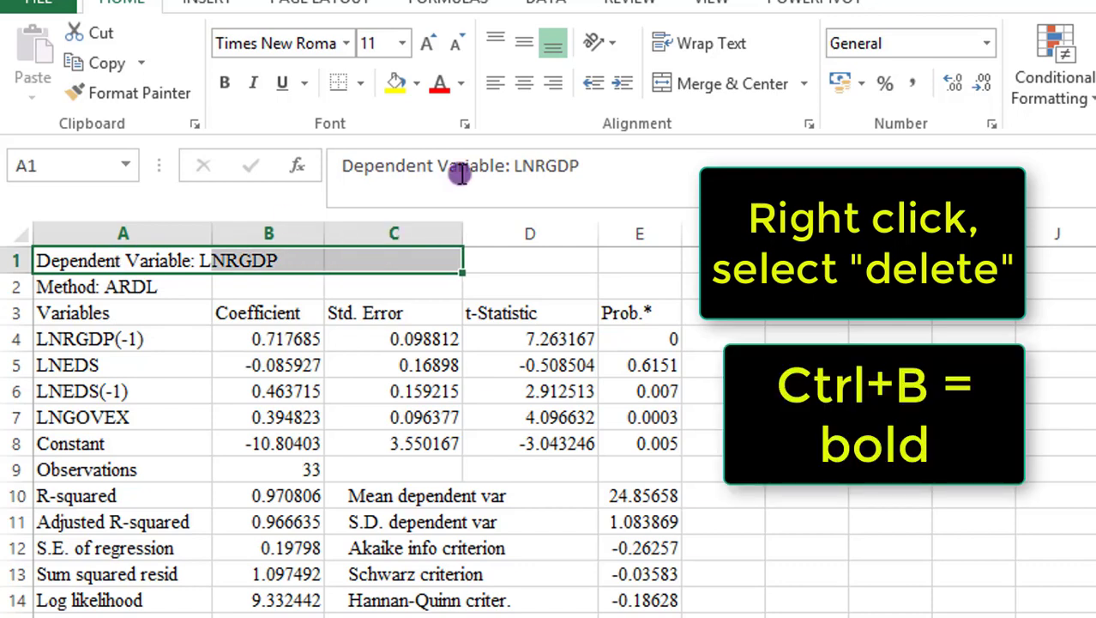
pyautogui.click(221, 86)
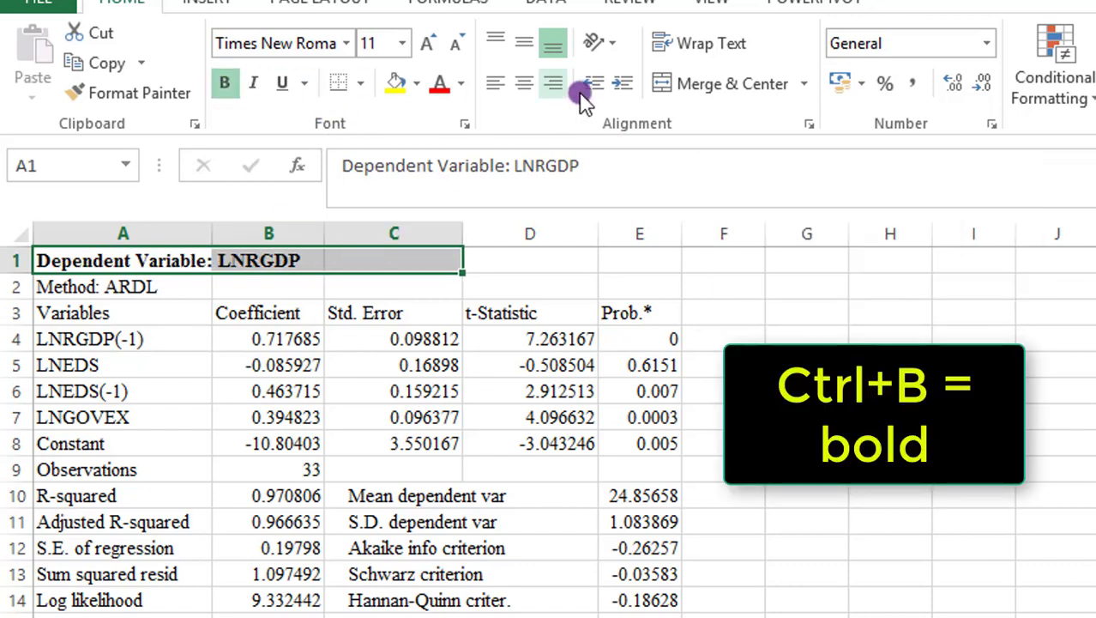
pyautogui.click(715, 91)
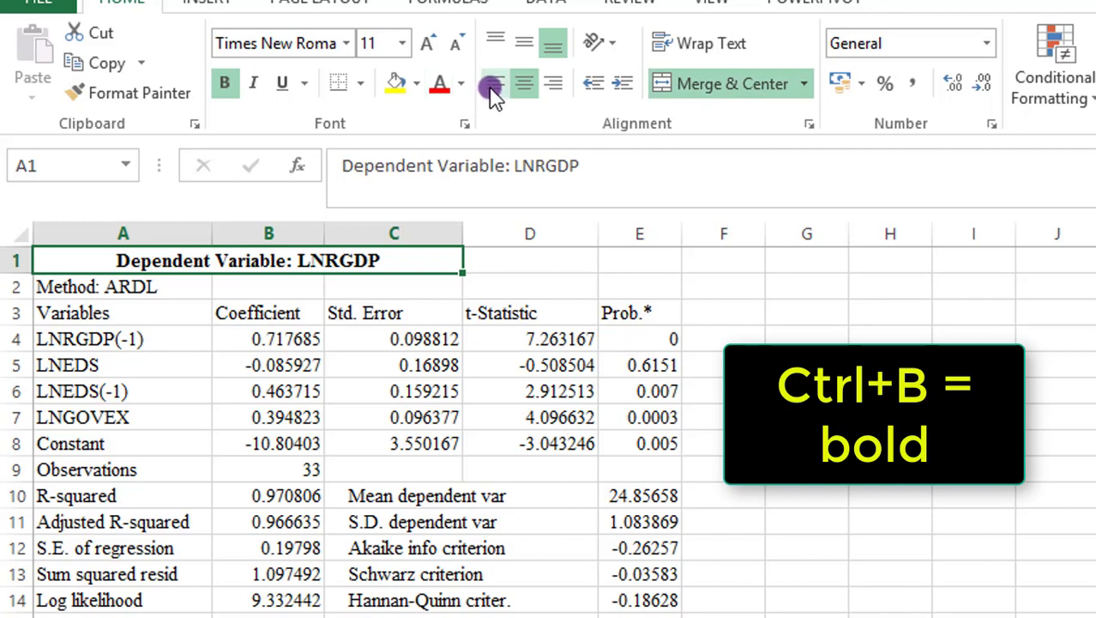
pyautogui.click(493, 85)
pyautogui.click(110, 290)
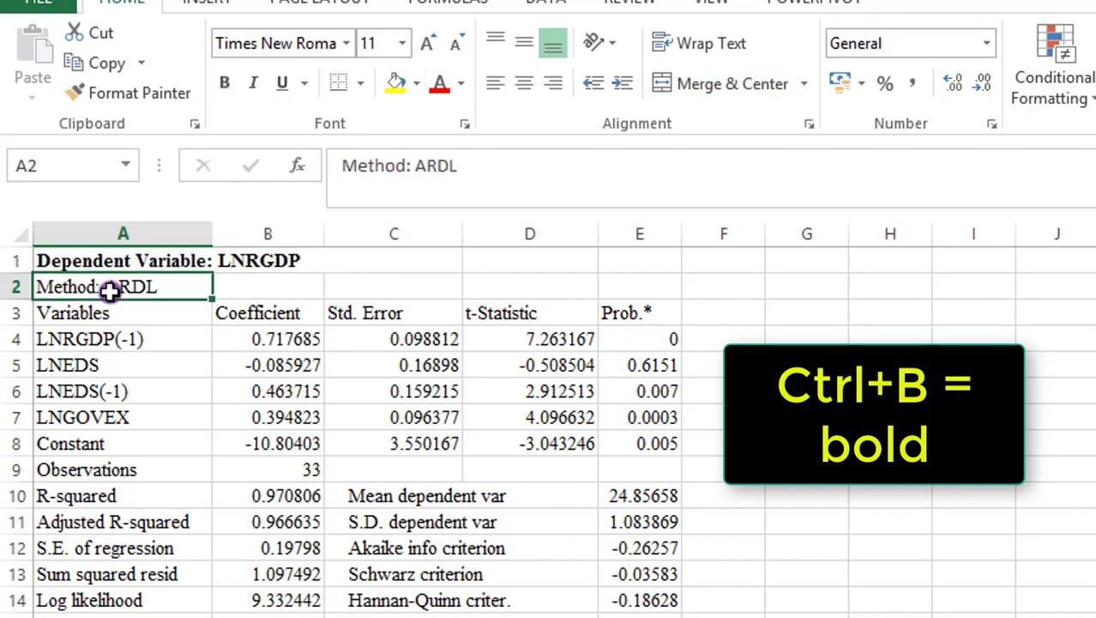
pyautogui.hotkey('ctrl', 'b')
pyautogui.moveTo(110, 290); pyautogui.dragTo(639, 287)
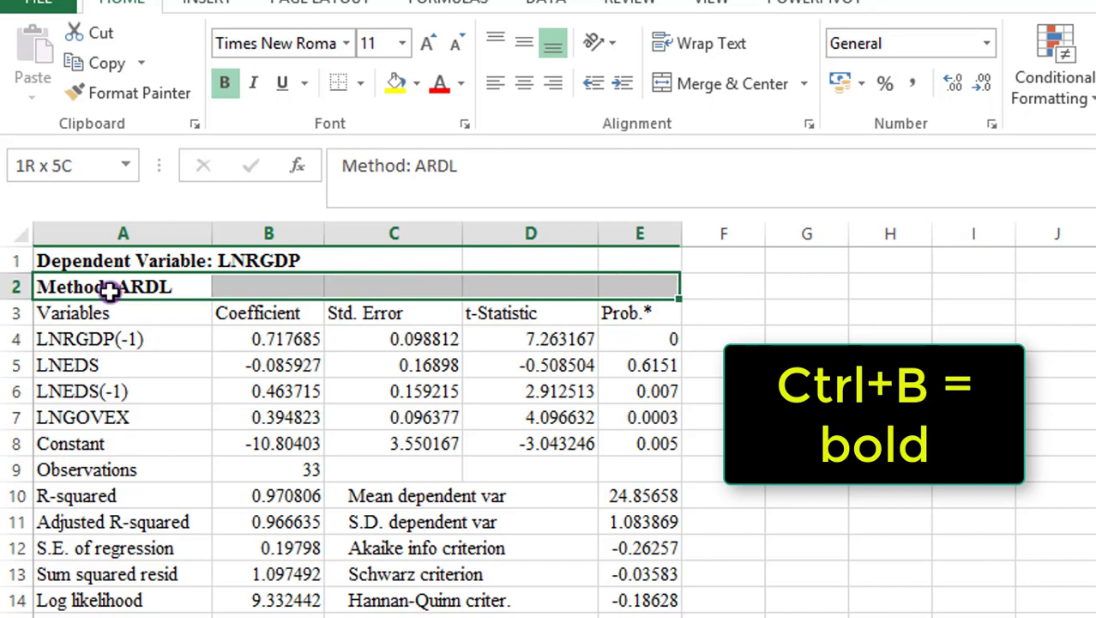
pyautogui.click(700, 83)
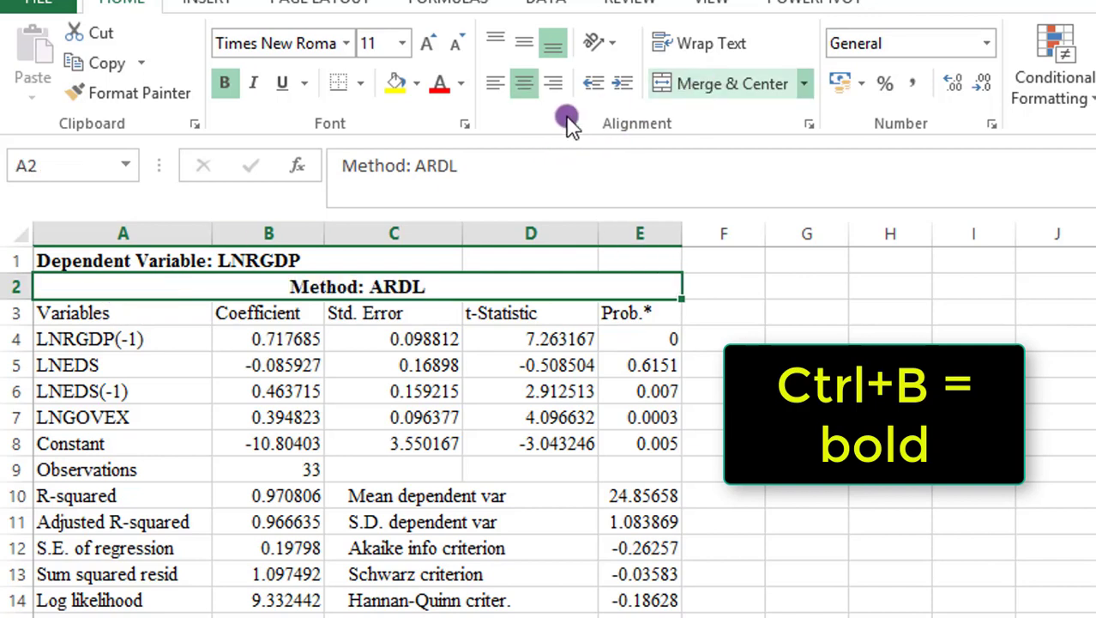
pyautogui.click(495, 83)
# Add a thick bottom border under the dependent-variable title and a bottom border under the method line.
pyautogui.click(288, 369)
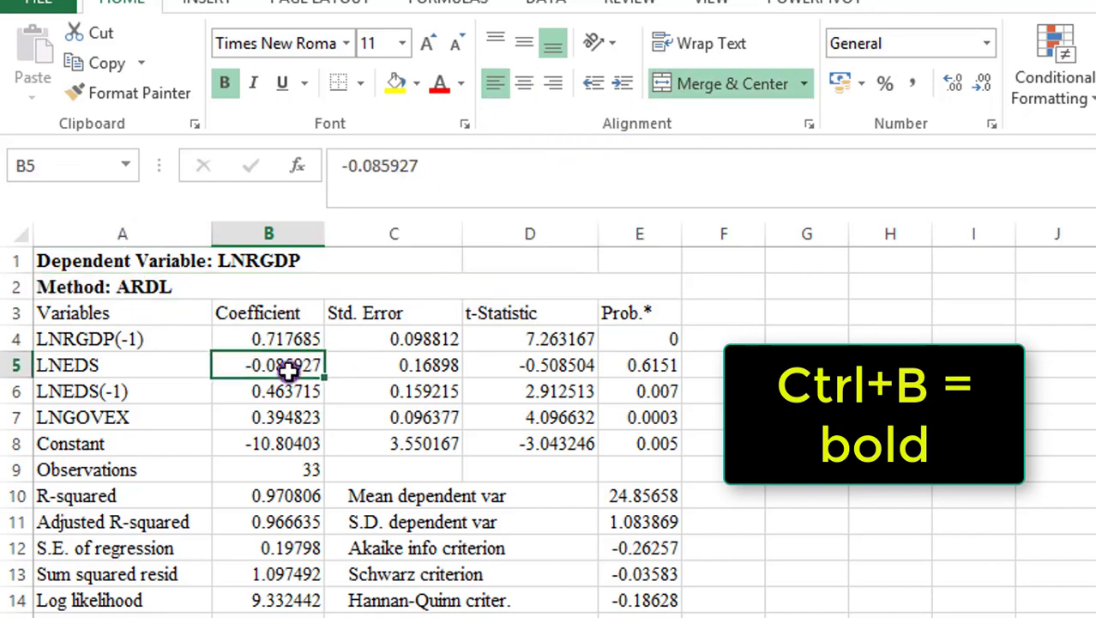
pyautogui.click(157, 261)
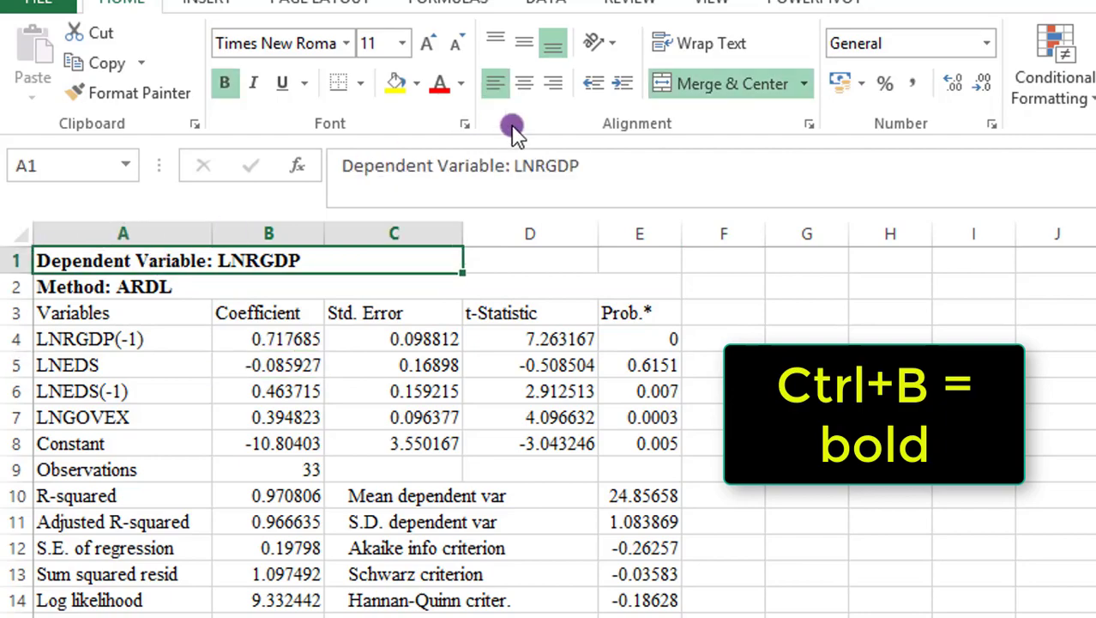
pyautogui.click(363, 85)
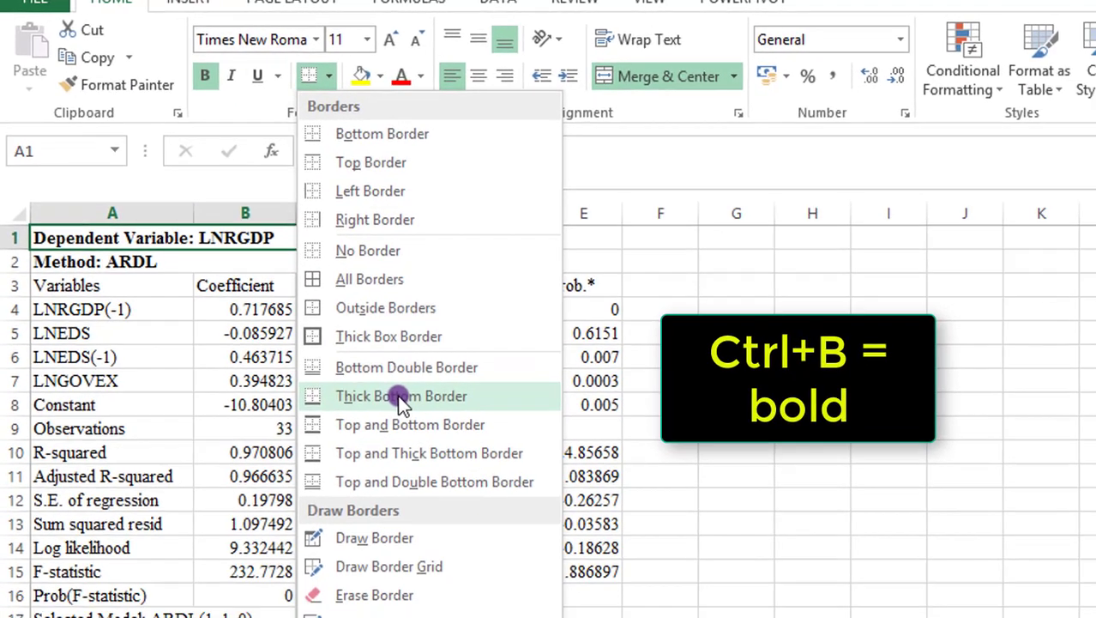
pyautogui.click(437, 428)
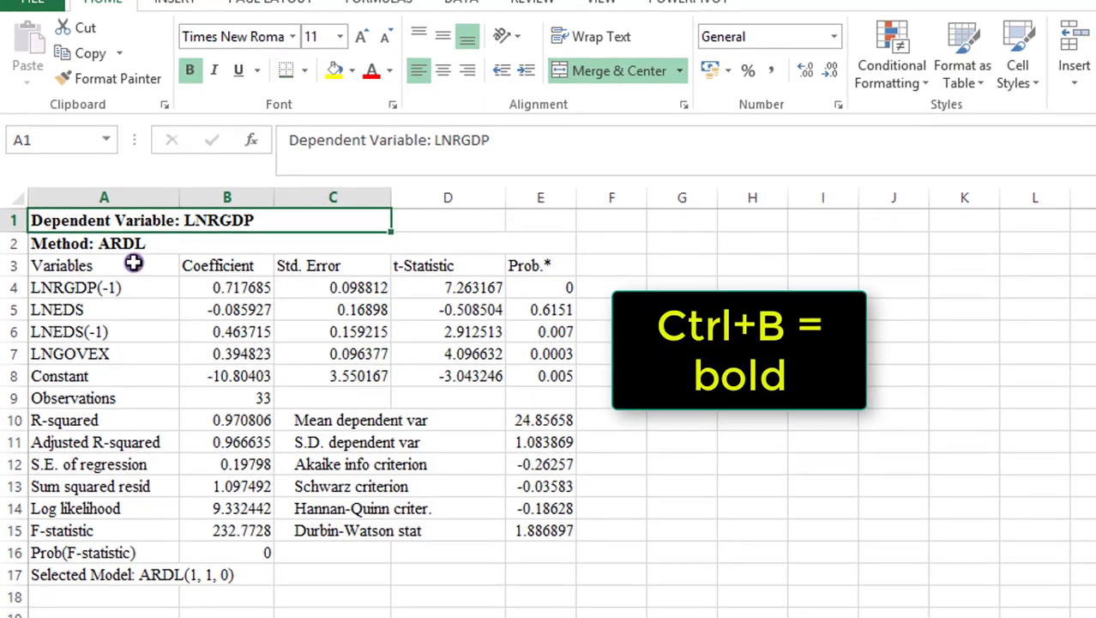
pyautogui.click(114, 243)
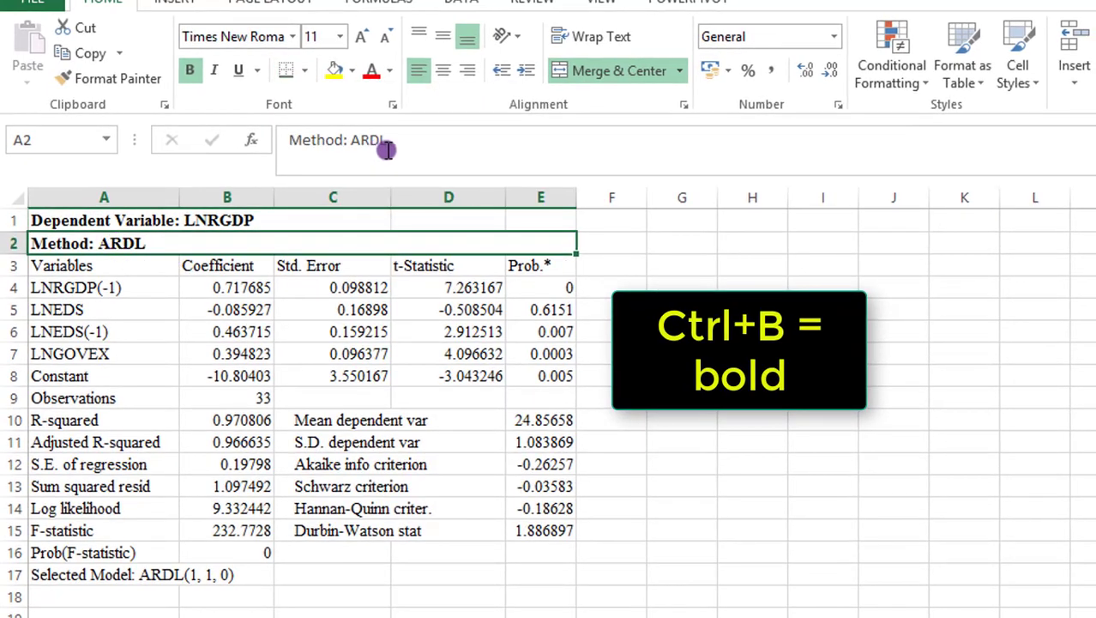
pyautogui.click(305, 72)
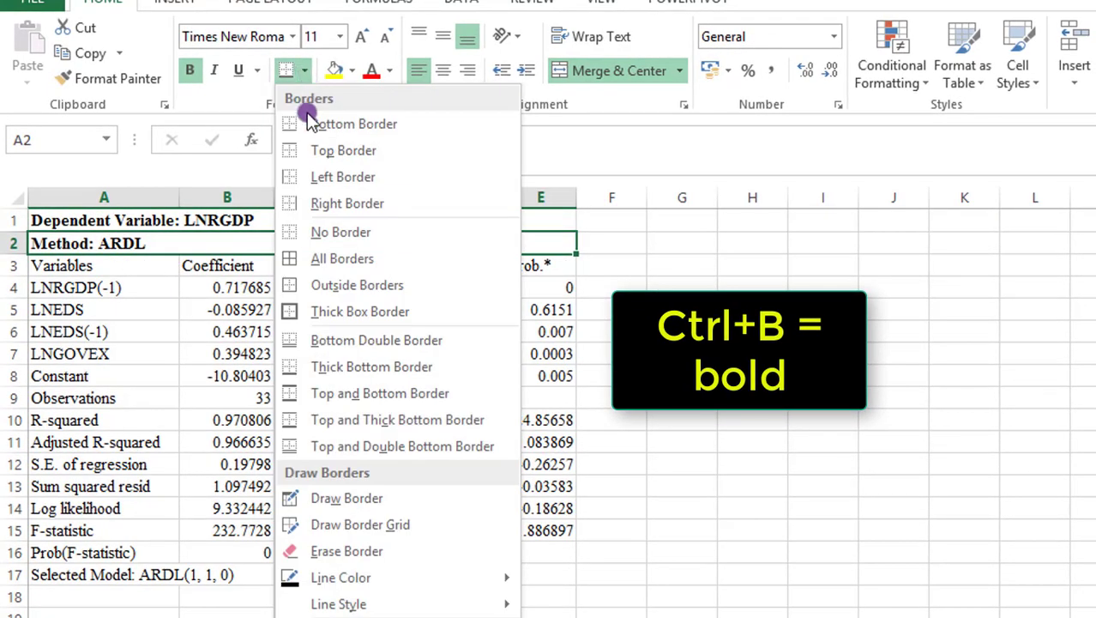
pyautogui.click(306, 124)
# Bold the column headings with a bottom border, and add a border under the Constant row.
pyautogui.click(114, 263)
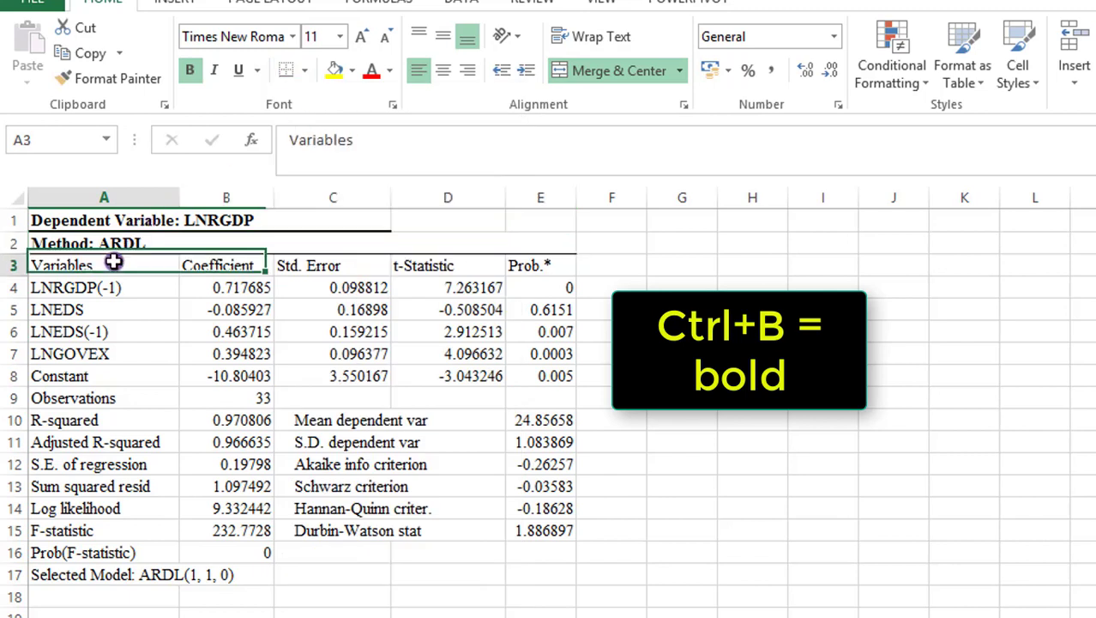
pyautogui.hotkey('shift', 'Right')
pyautogui.hotkey('shift', 'Right')
pyautogui.hotkey('shift', 'Right')
pyautogui.hotkey('shift', 'Right')
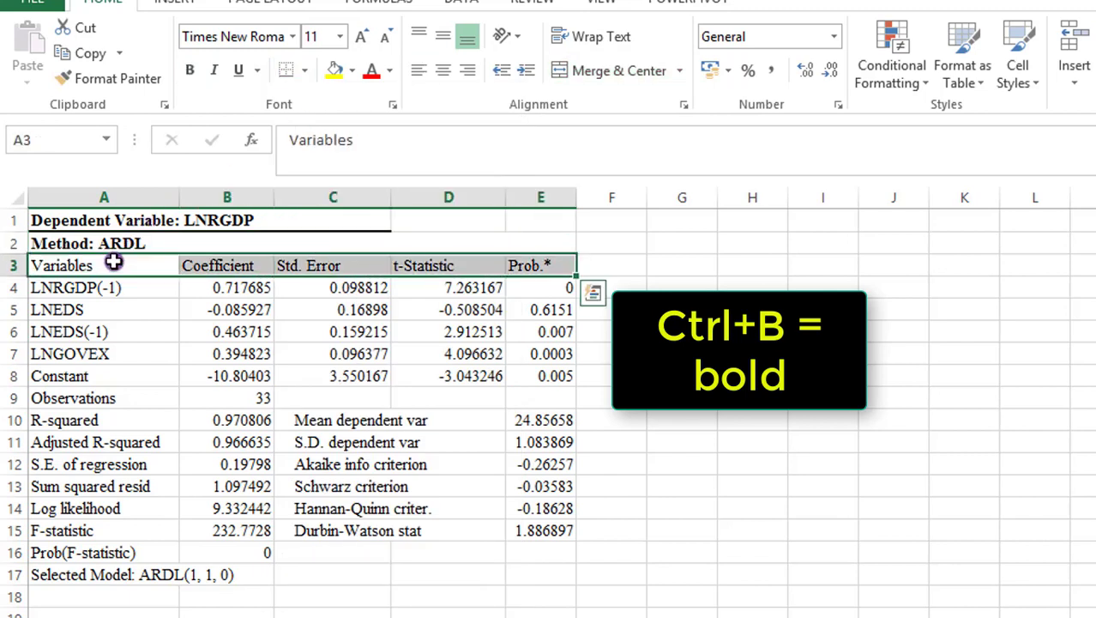
pyautogui.hotkey('ctrl', 'b')
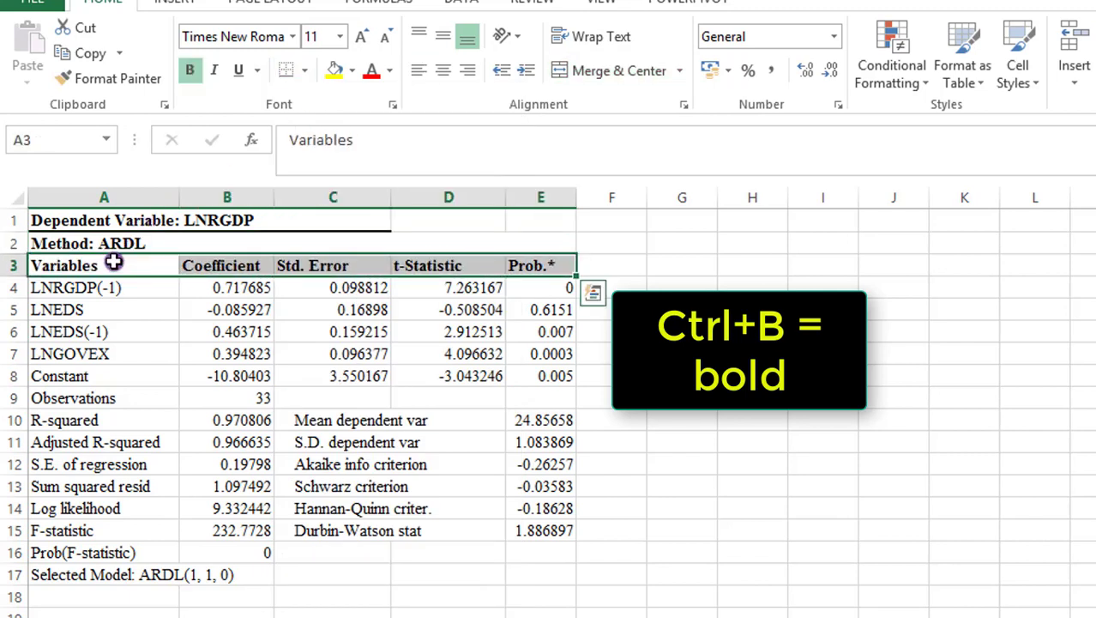
pyautogui.click(289, 72)
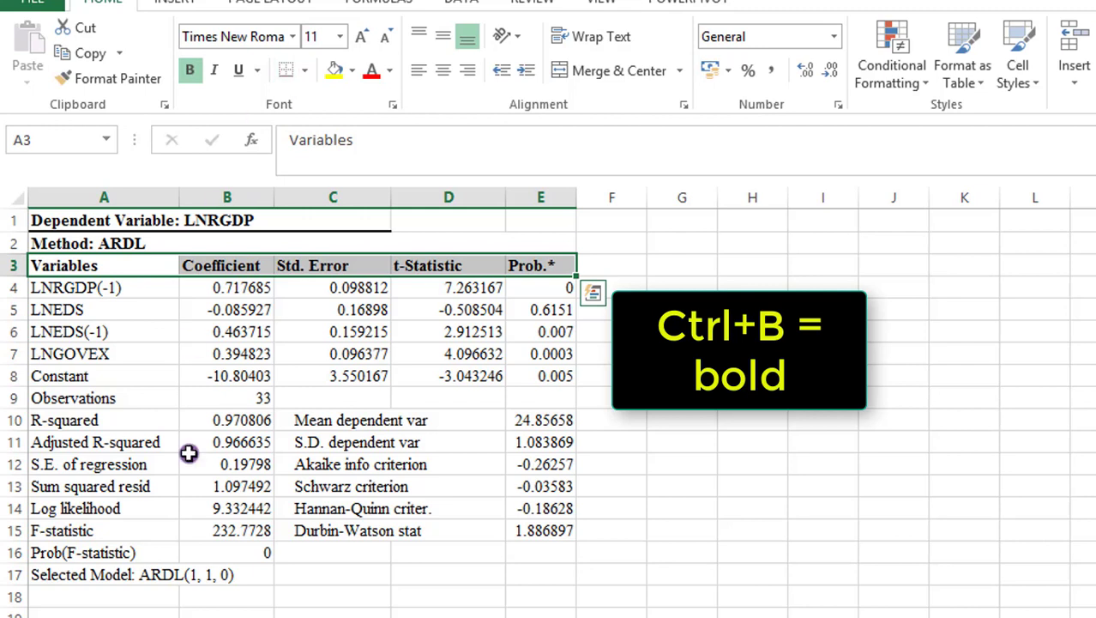
pyautogui.click(82, 376)
pyautogui.hotkey('shift', 'Right')
pyautogui.hotkey('shift', 'Right')
pyautogui.hotkey('shift', 'Right')
pyautogui.hotkey('shift', 'Right')
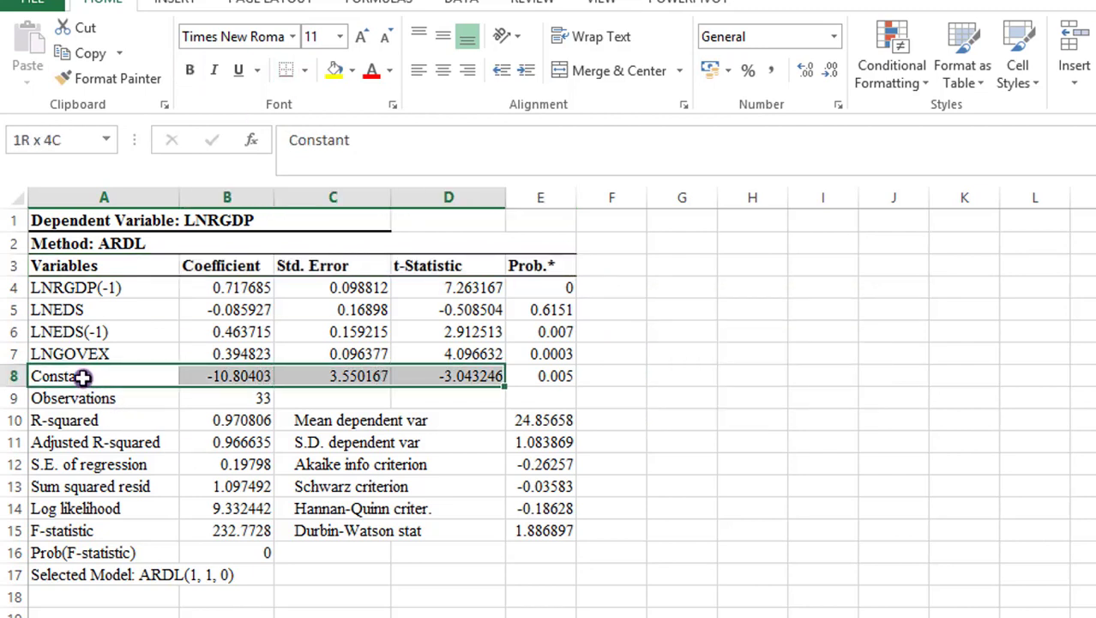
pyautogui.click(289, 72)
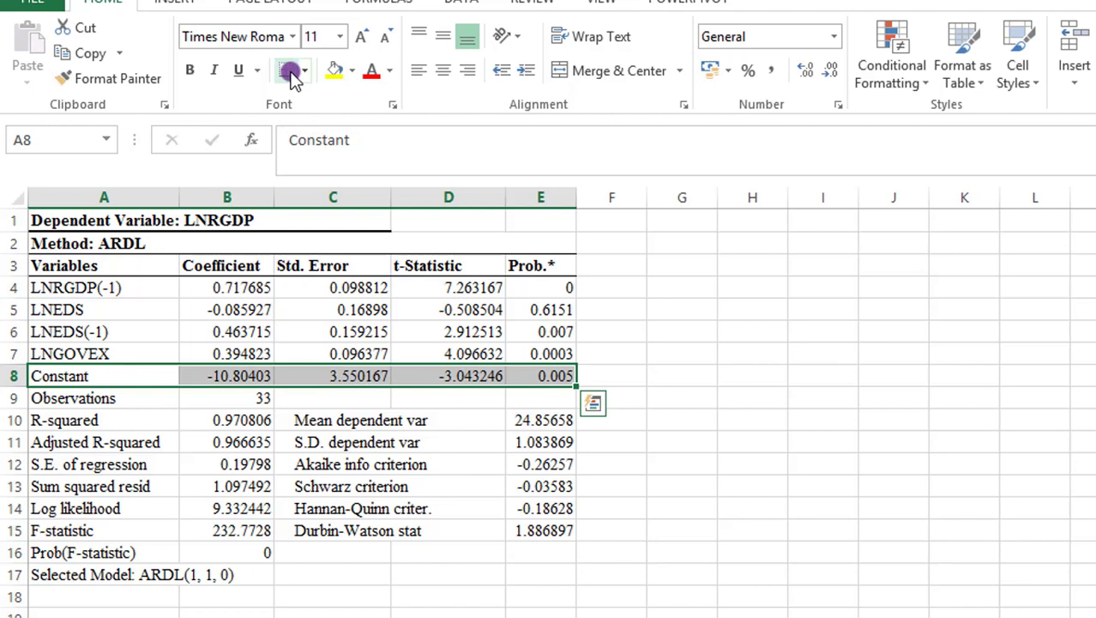
# Add a bottom border under the Prob(F-statistic) row 16.
pyautogui.click(74, 547)
pyautogui.hotkey('shift', 'Right')
pyautogui.hotkey('shift', 'Right')
pyautogui.hotkey('shift', 'Right')
pyautogui.hotkey('shift', 'Right')
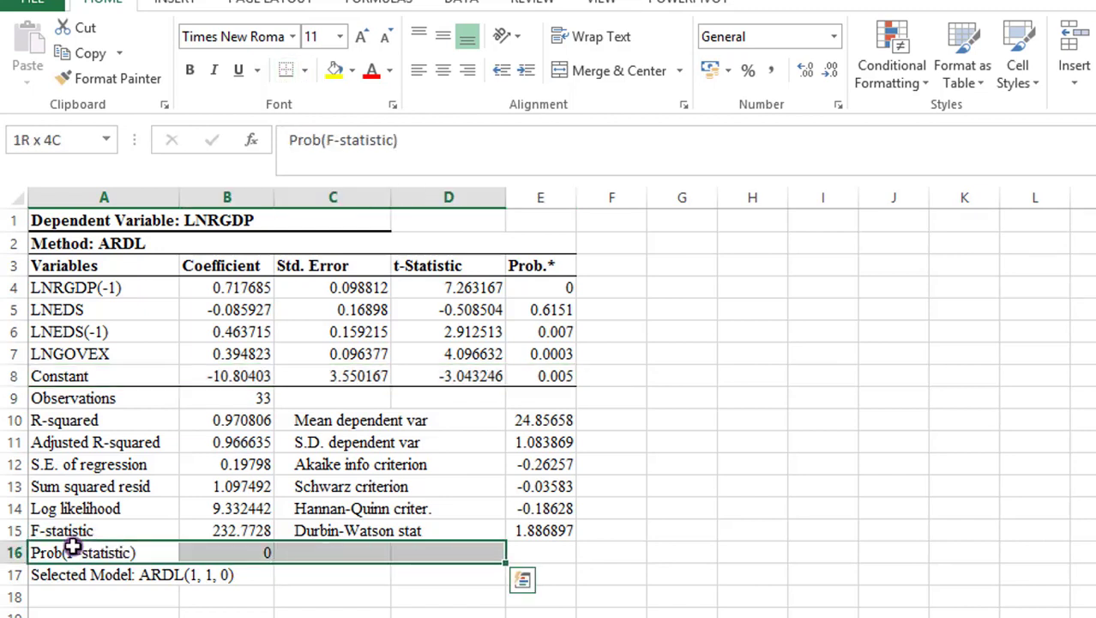
pyautogui.click(288, 71)
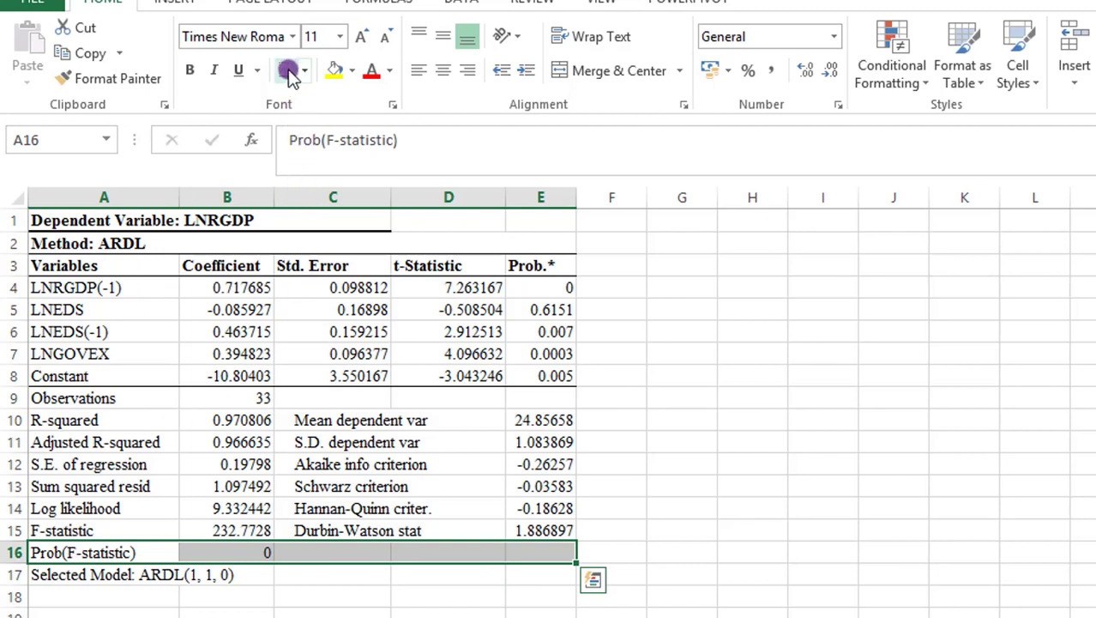
pyautogui.click(459, 551)
pyautogui.click(944, 286)
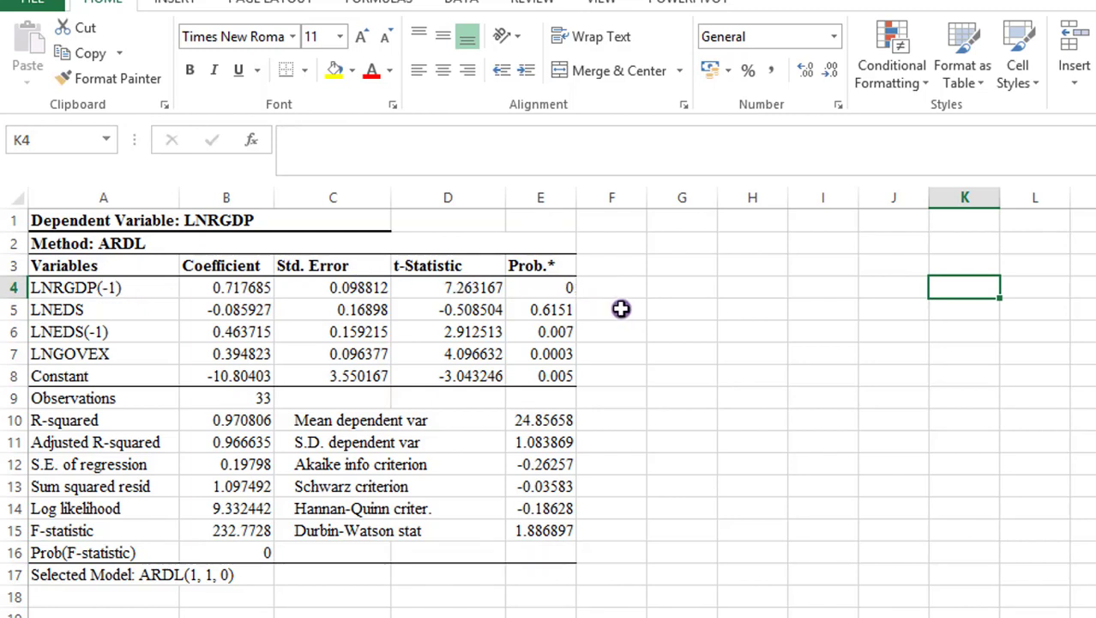
# Show the zero p-value in E4 as 0.0000 and Prob(F-statistic) in B16 as 0.00000.
pyautogui.click(556, 292)
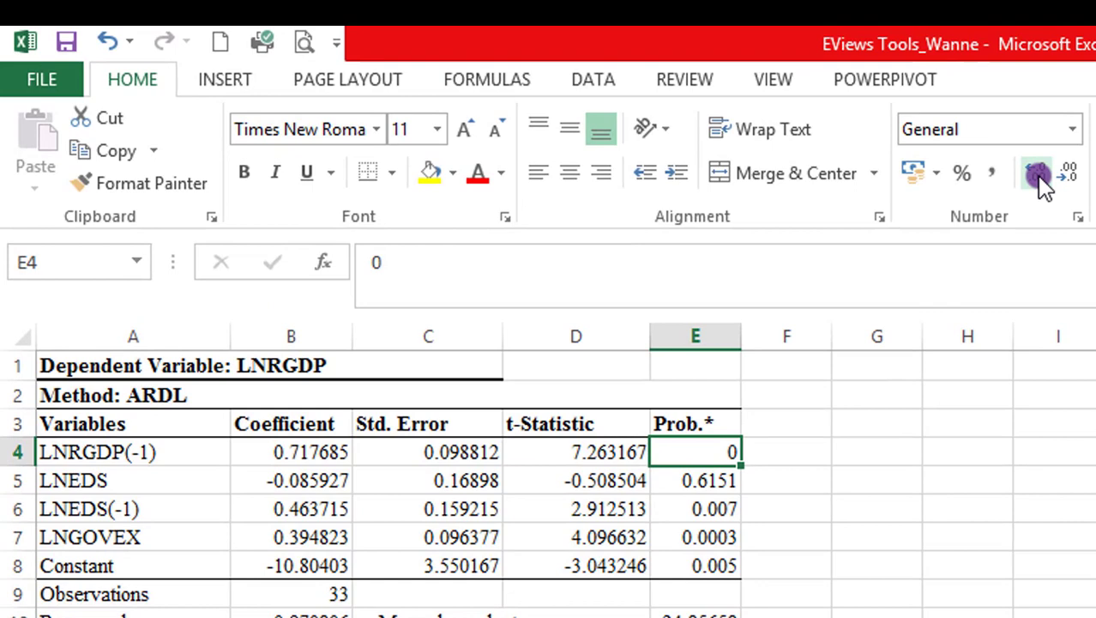
pyautogui.click(1038, 174)
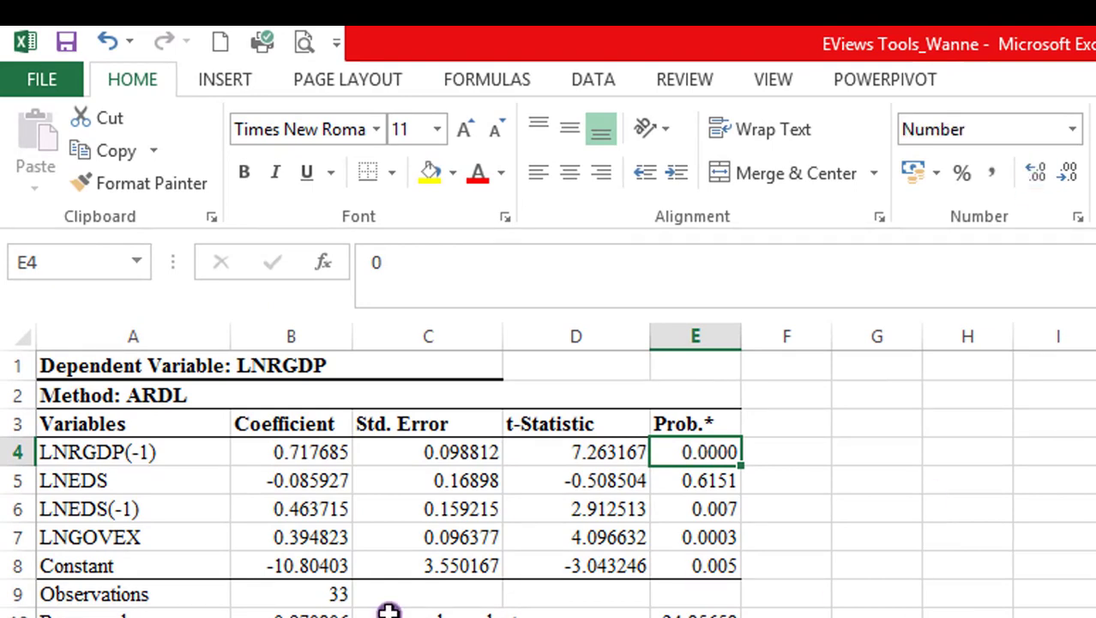
pyautogui.click(289, 487)
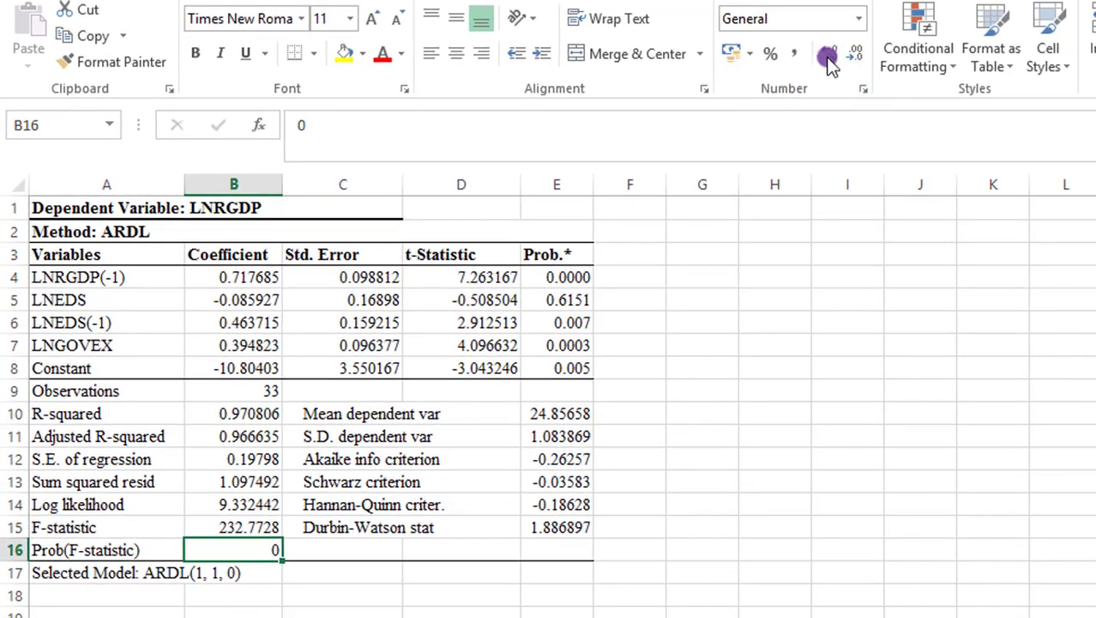
pyautogui.click(830, 62)
# Centre the coefficient values in B4:E8 and the Observations and fit statistics in column B.
pyautogui.click(775, 436)
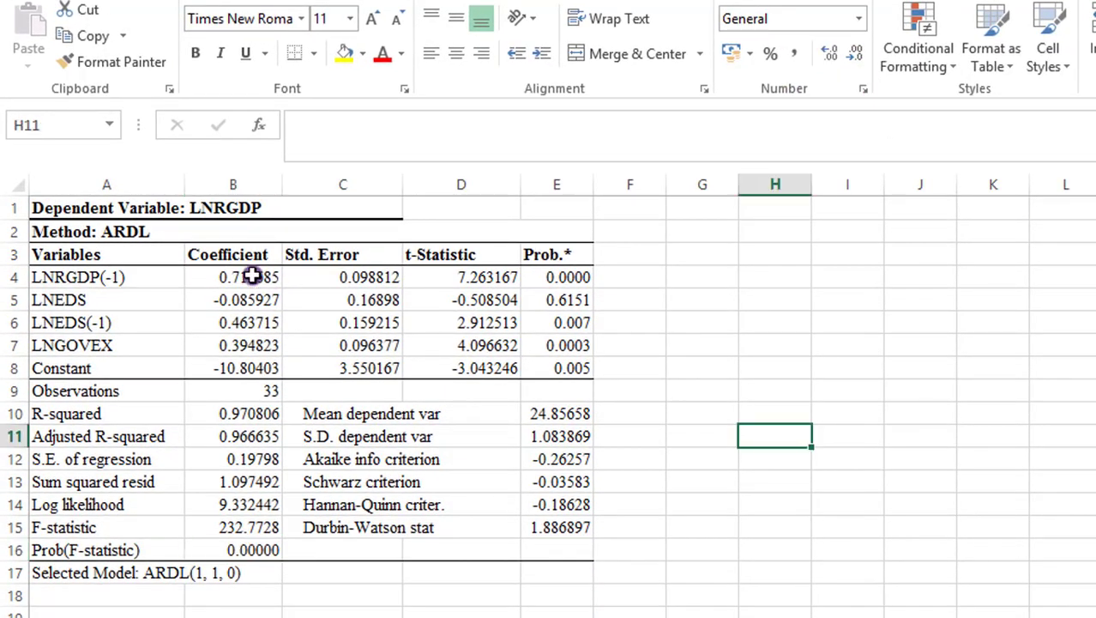
pyautogui.moveTo(238, 276); pyautogui.dragTo(252, 277)
pyautogui.hotkey('shift', 'Down')
pyautogui.hotkey('shift', 'Down')
pyautogui.hotkey('shift', 'Down')
pyautogui.hotkey('shift', 'Right')
pyautogui.hotkey('shift', 'Right')
pyautogui.hotkey('shift', 'Right')
pyautogui.click(448, 55)
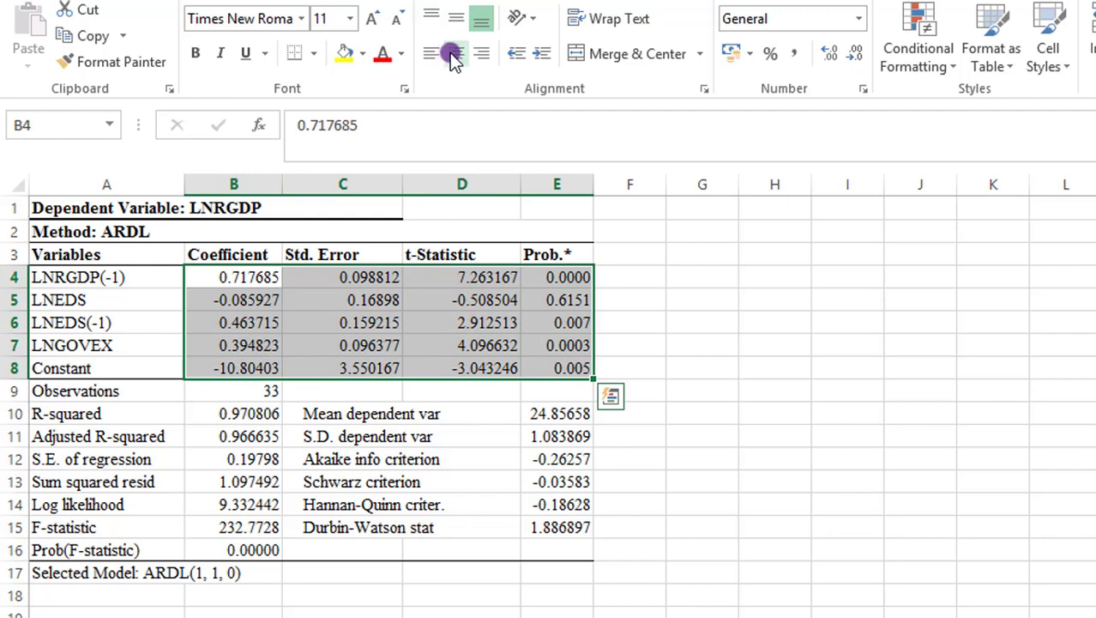
pyautogui.click(244, 388)
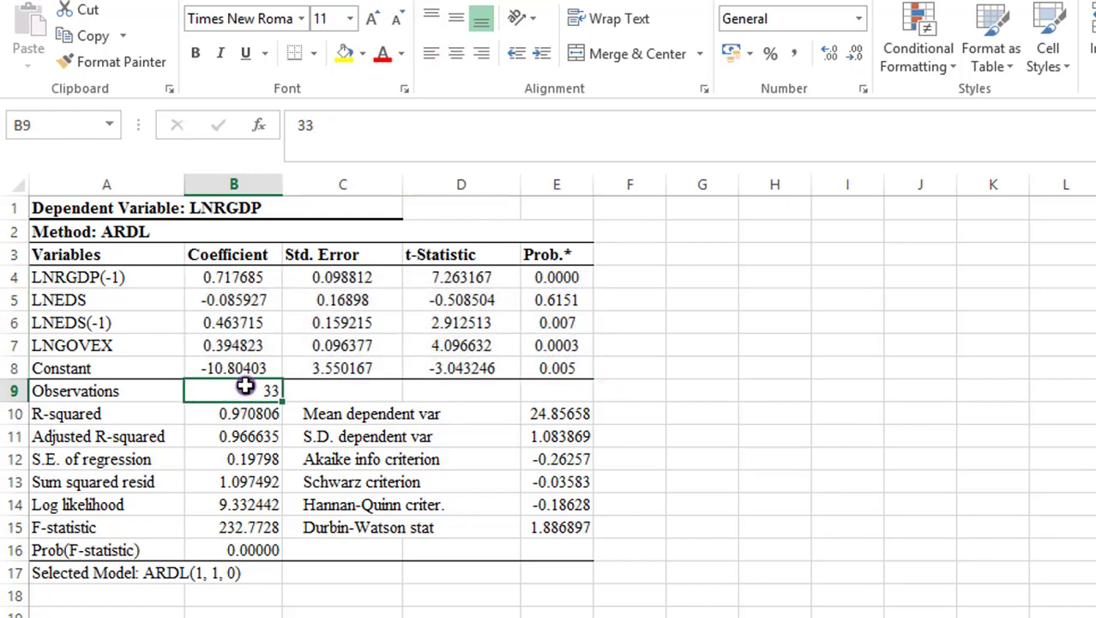
pyautogui.hotkey('shift', 'Down')
pyautogui.hotkey('shift', 'Down')
pyautogui.hotkey('shift', 'Down')
pyautogui.hotkey('shift', 'Down')
pyautogui.hotkey('shift', 'Down')
pyautogui.hotkey('shift', 'Down')
pyautogui.hotkey('shift', 'Down')
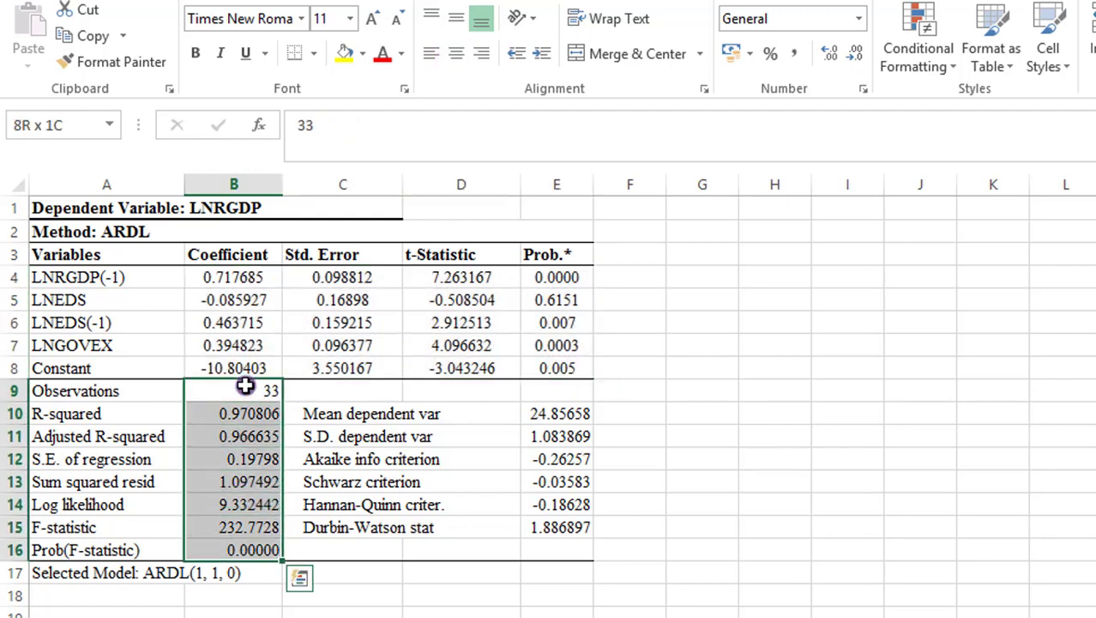
pyautogui.click(455, 53)
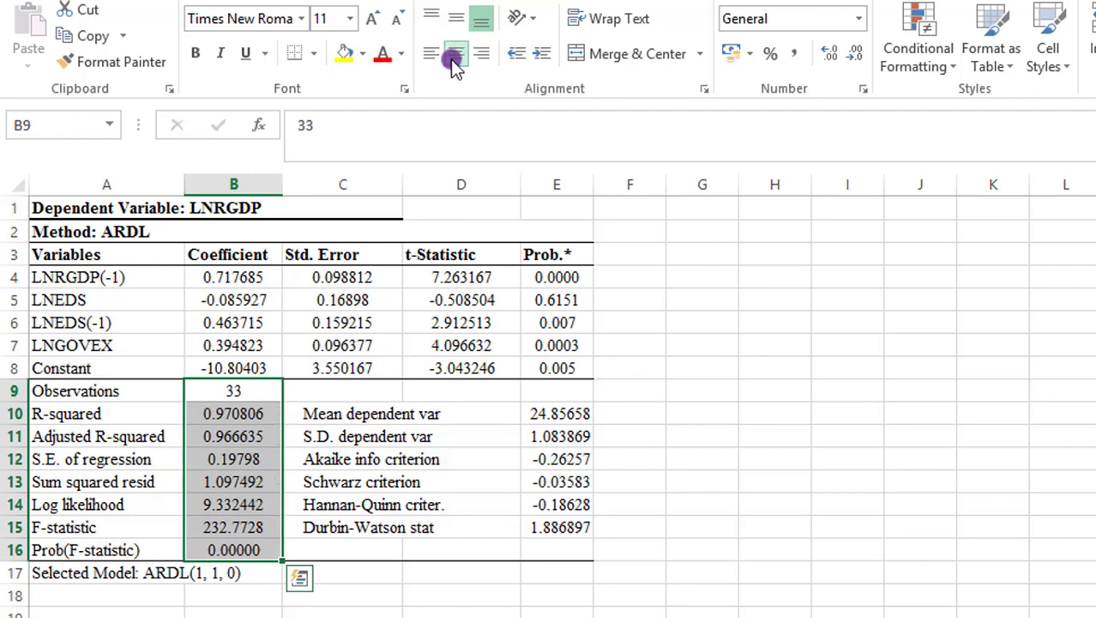
pyautogui.click(561, 390)
pyautogui.hotkey('shift', 'Down')
pyautogui.hotkey('shift', 'Down')
pyautogui.hotkey('shift', 'Down')
pyautogui.hotkey('shift', 'Down')
pyautogui.hotkey('shift', 'Down')
pyautogui.hotkey('shift', 'Down')
pyautogui.hotkey('shift', 'Down')
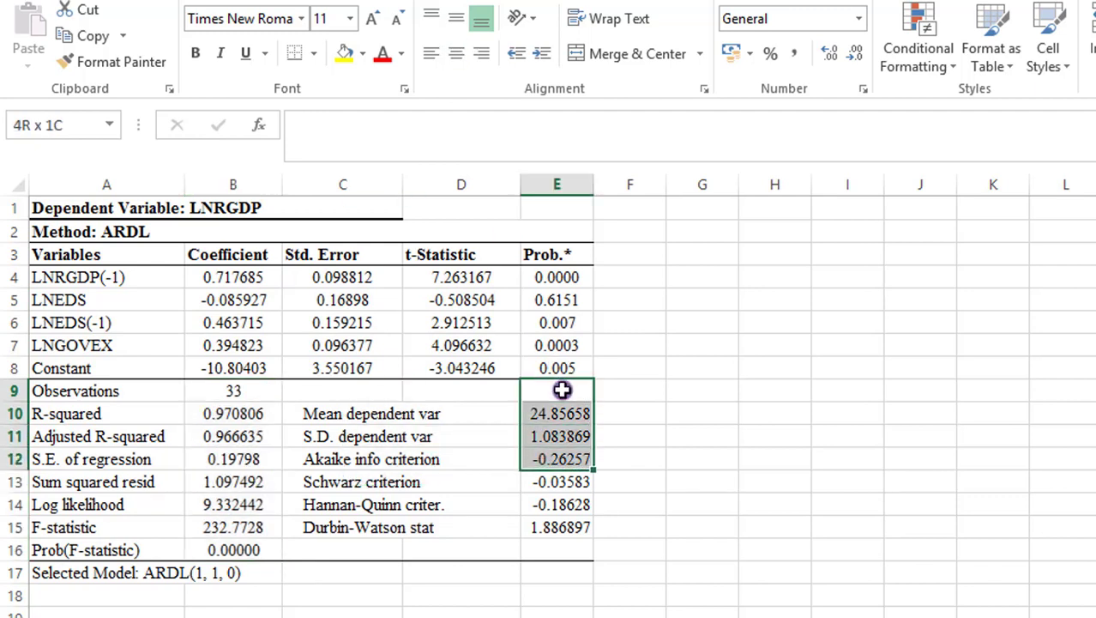
pyautogui.click(812, 571)
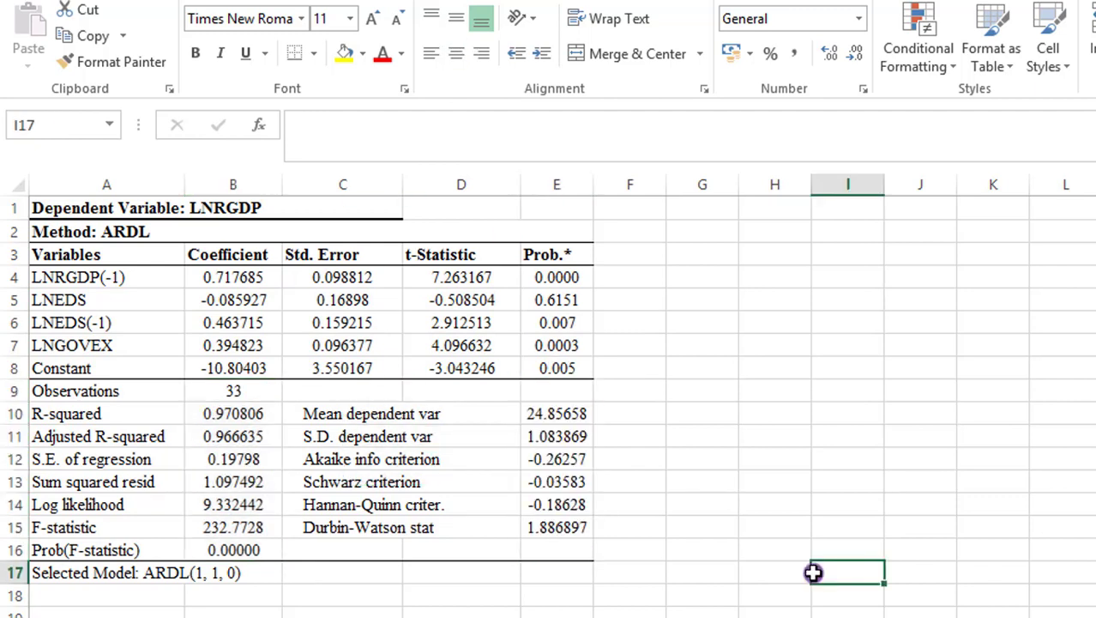
# Make A17 read 'Note: Selected Model: ARDL(1, 1, 0) from SC' and enter 'Source: Author' in A18.
pyautogui.click(104, 572)
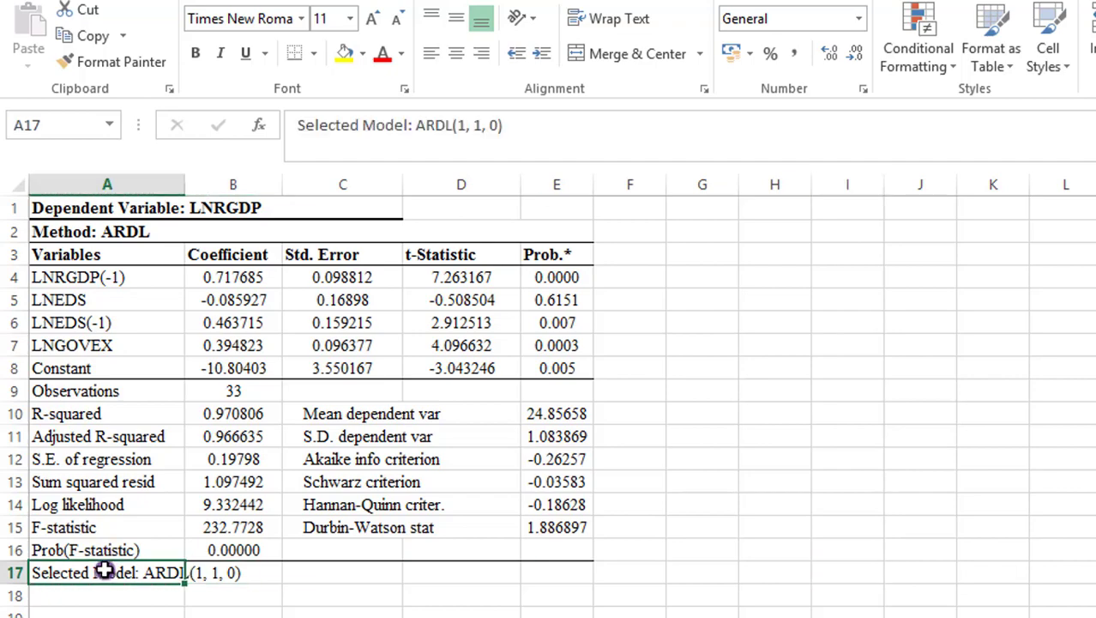
pyautogui.click(300, 126)
pyautogui.write('Note')
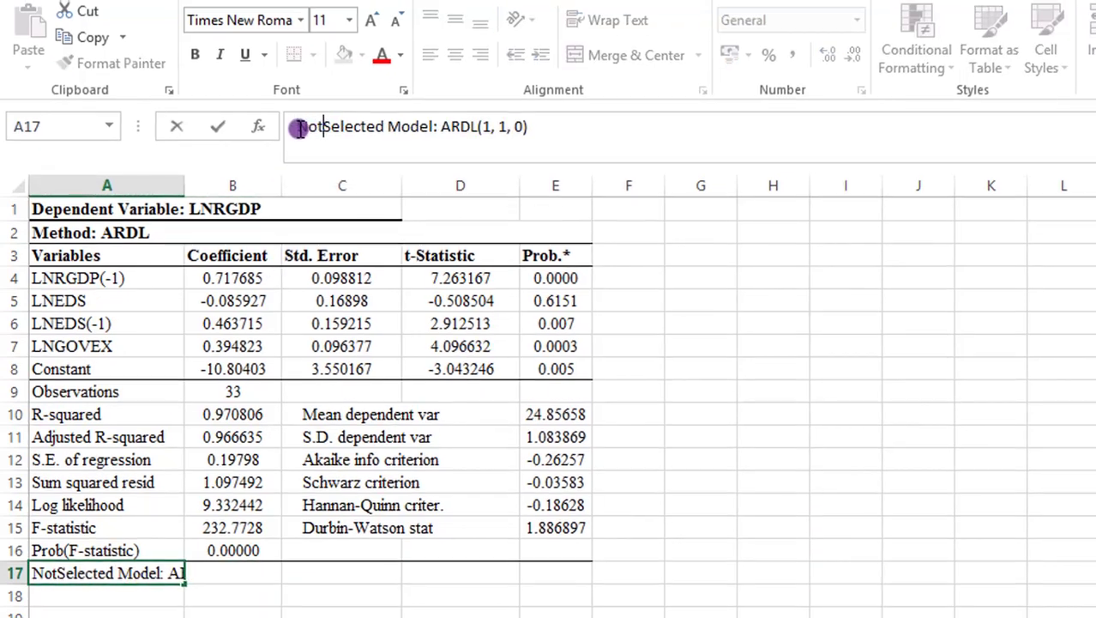
pyautogui.write(':')
pyautogui.press('End')
pyautogui.write('from SC')
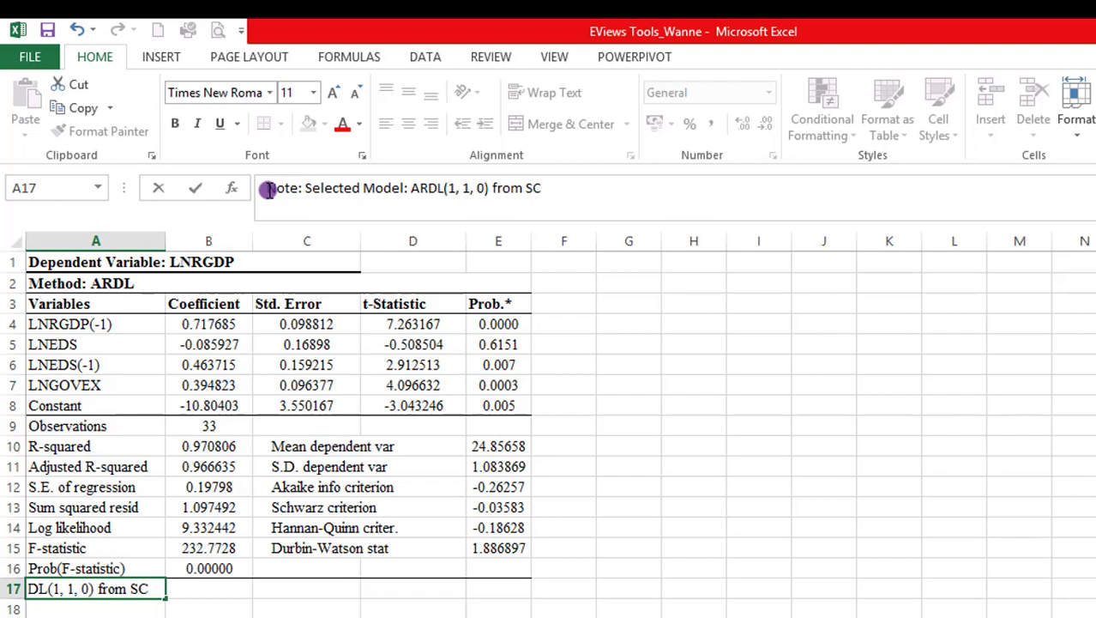
pyautogui.press('Return')
pyautogui.write('Source: Author')
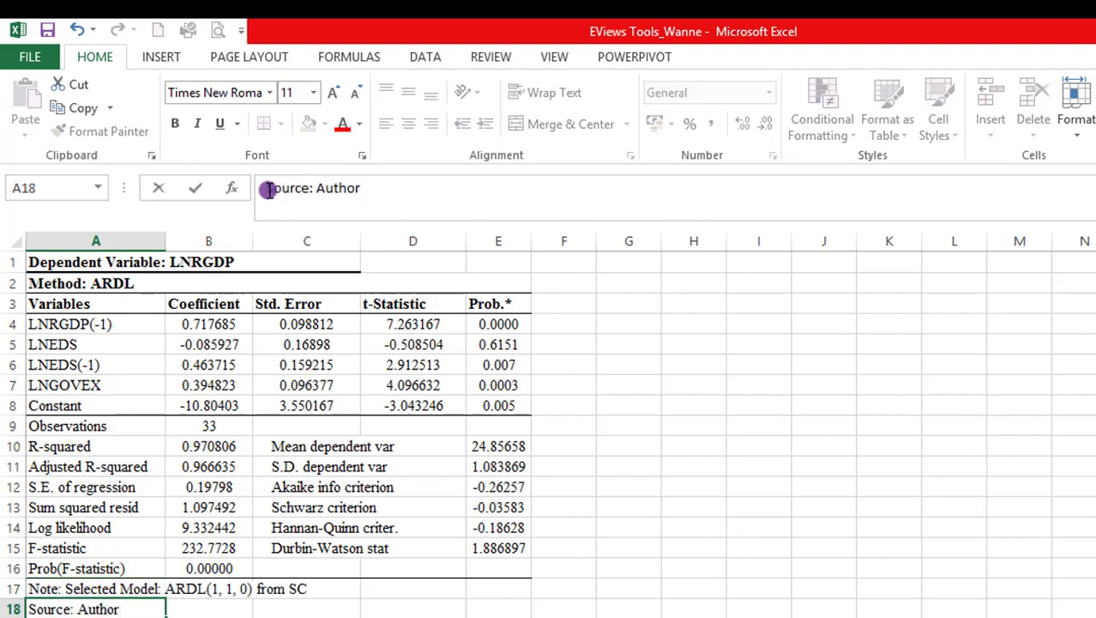
pyautogui.press('Return')
# Reduce the font size of the note and source lines in A17:A18.
pyautogui.press('Up')
pyautogui.press('Up')
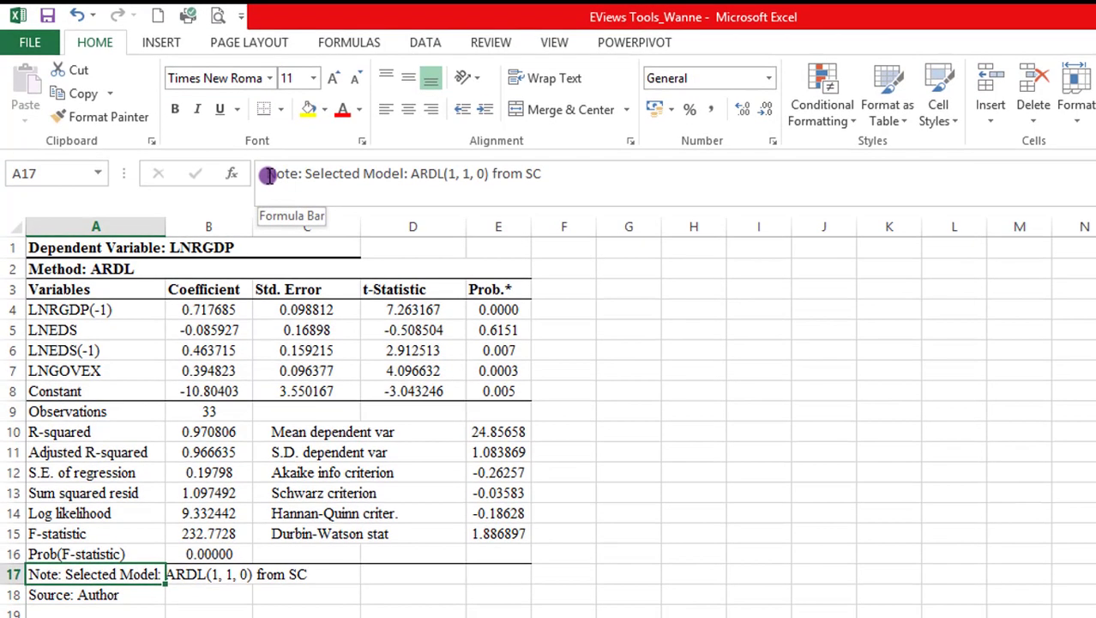
pyautogui.hotkey('shift', 'Down')
pyautogui.hotkey('shift', 'Down')
pyautogui.hotkey('shift', 'Up')
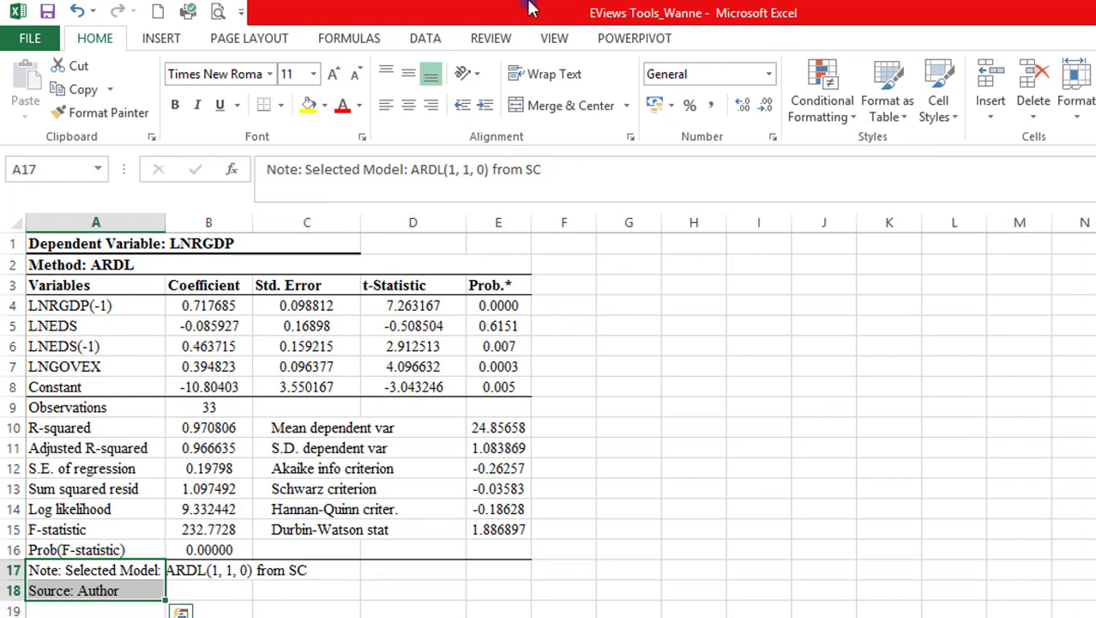
pyautogui.press('ctrl+shift+less')
pyautogui.click(422, 380)
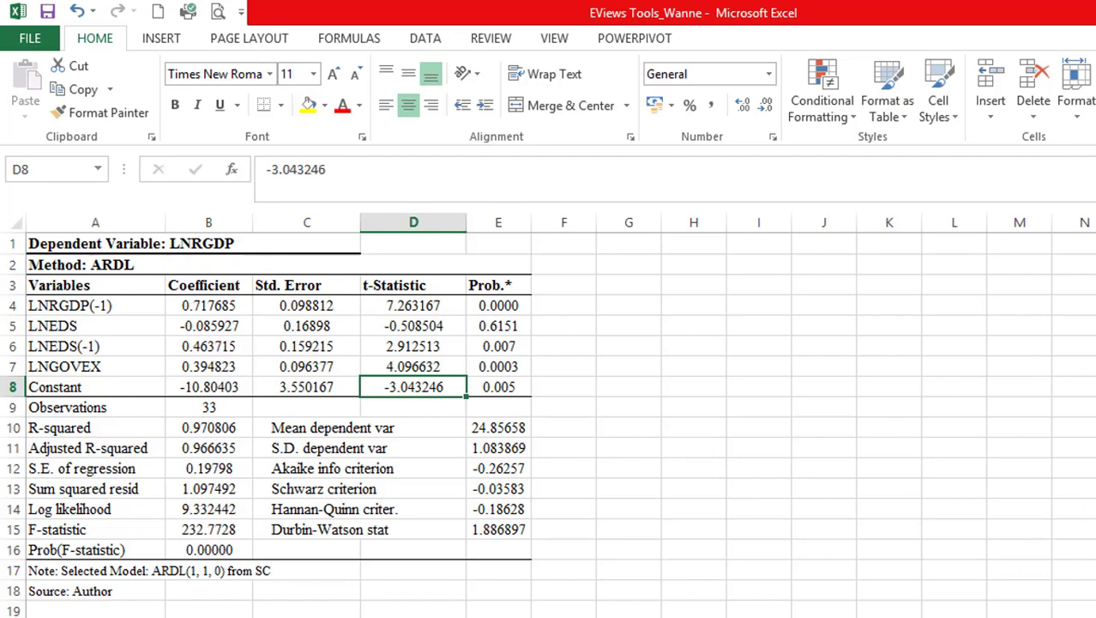
pyautogui.scroll(-4, 548, 425)
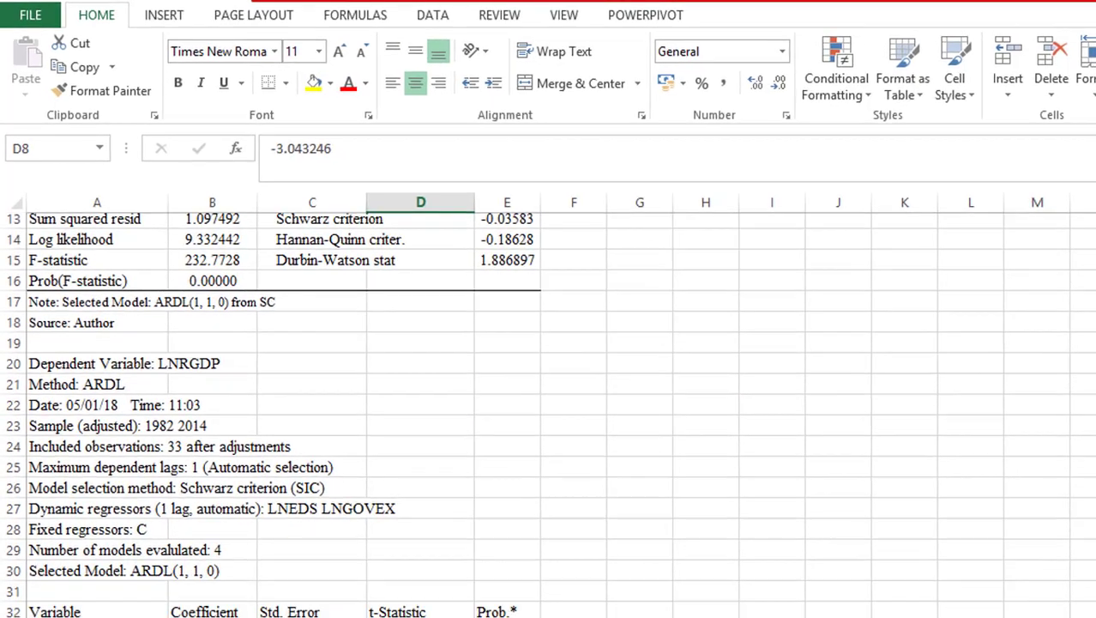
pyautogui.scroll(-3, 549, 369)
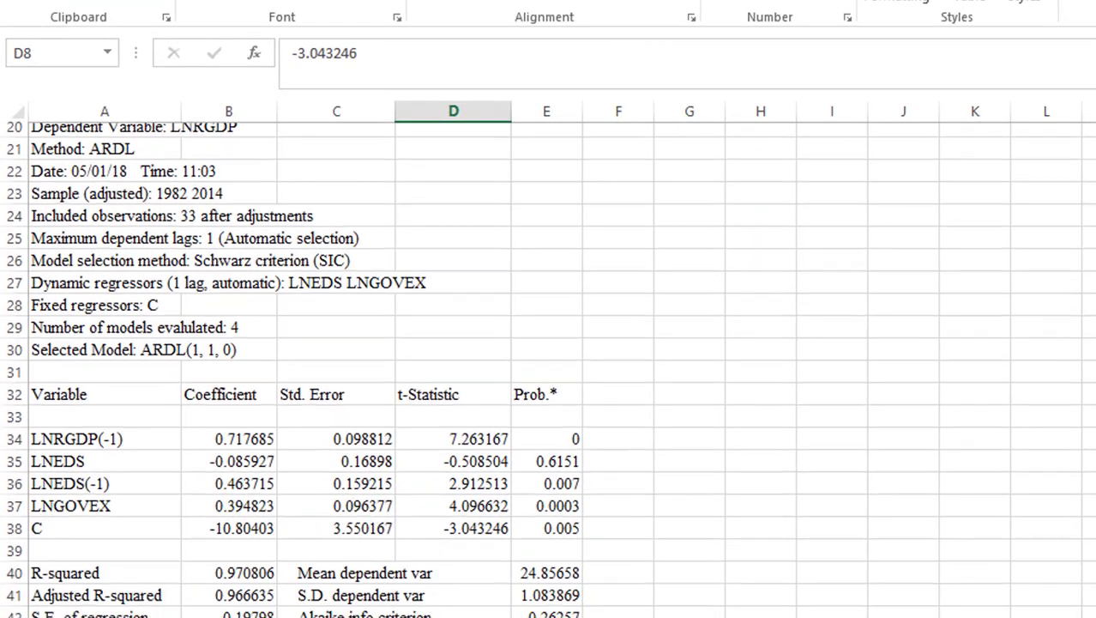
pyautogui.scroll(-3, 549, 369)
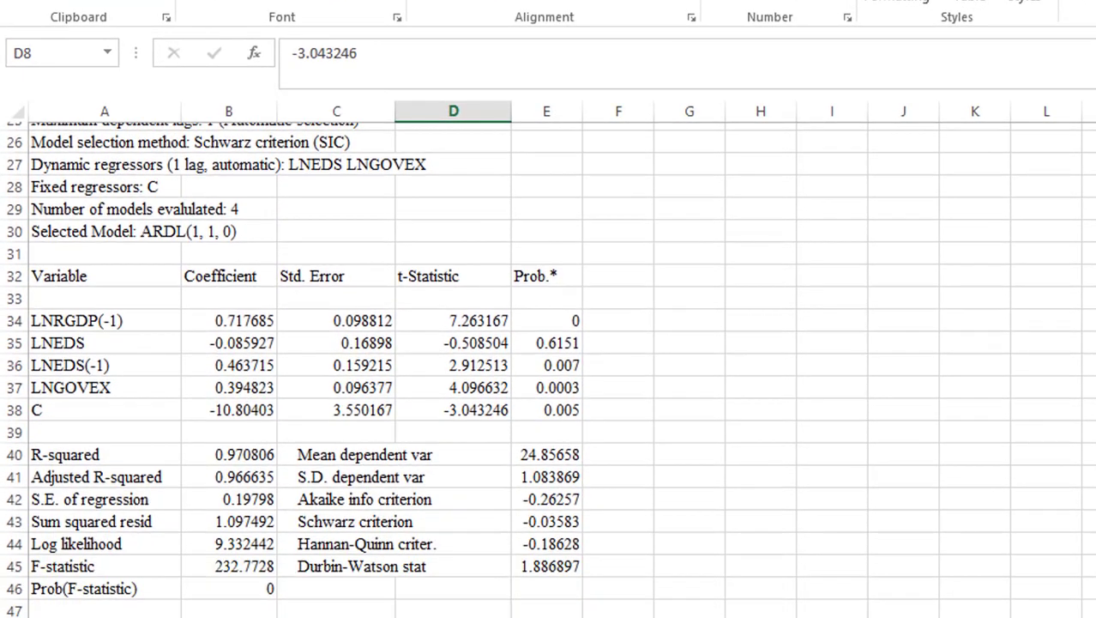
pyautogui.scroll(-1, 548, 369)
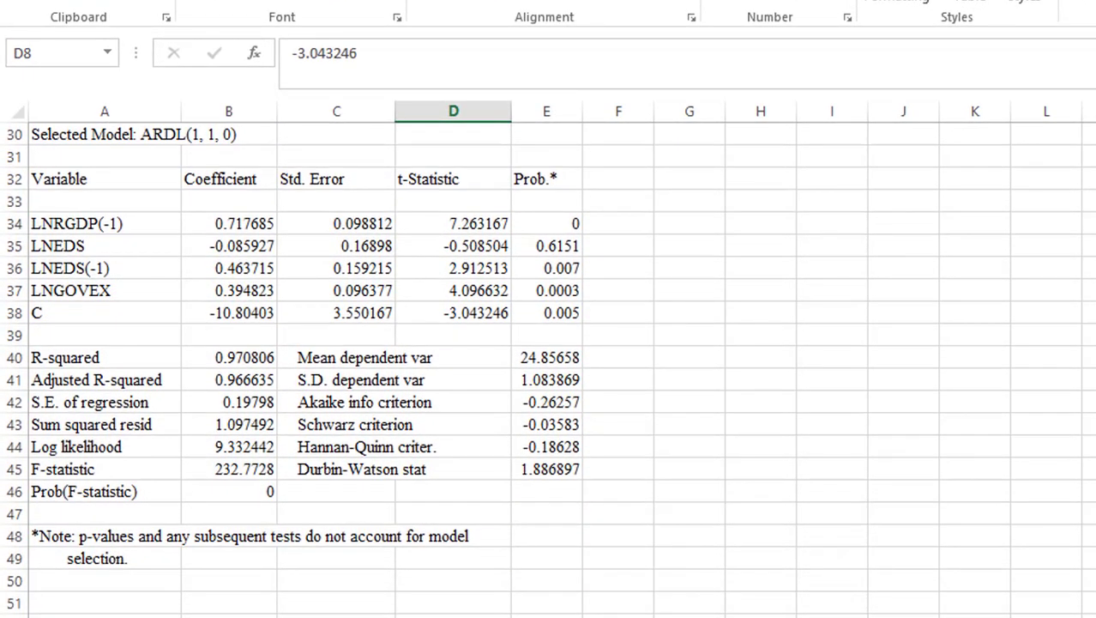
pyautogui.scroll(3, 548, 370)
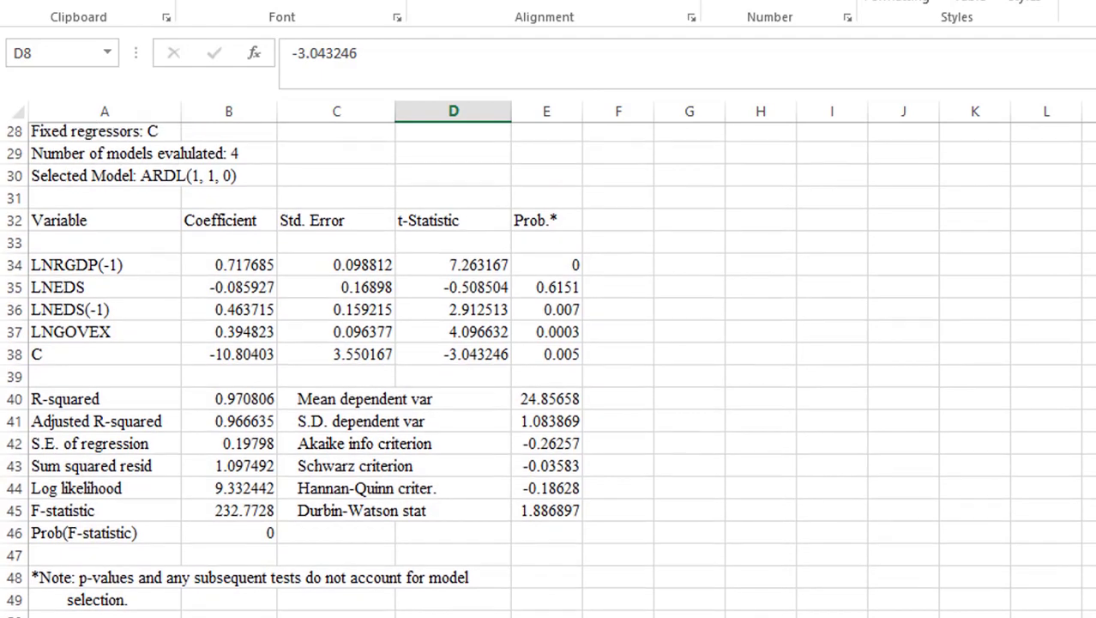
pyautogui.scroll(6, 548, 370)
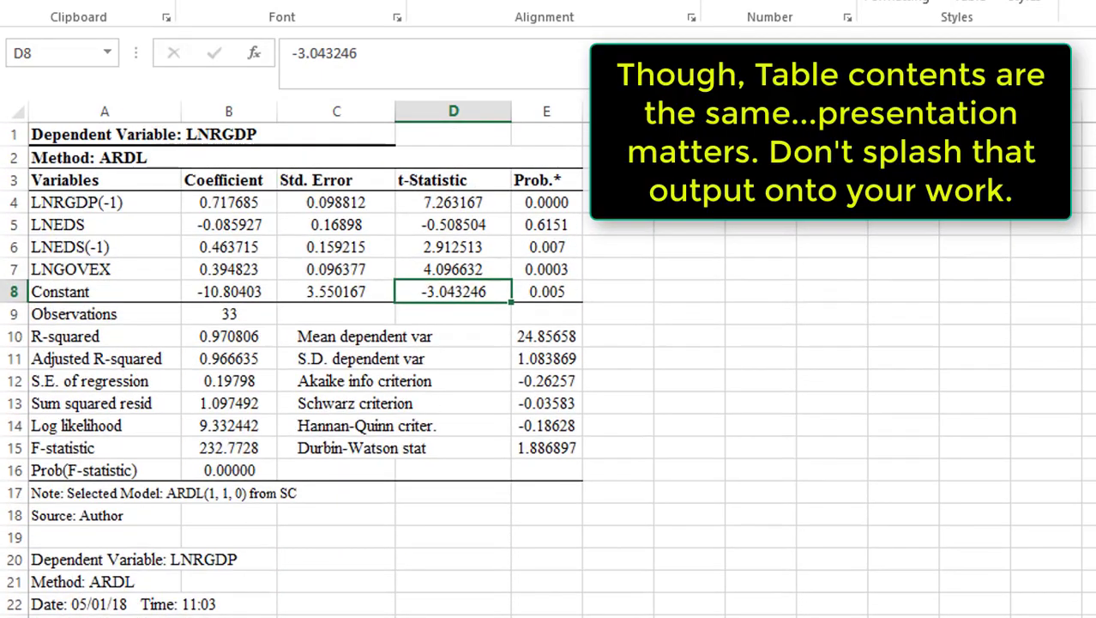
pyautogui.click(1033, 292)
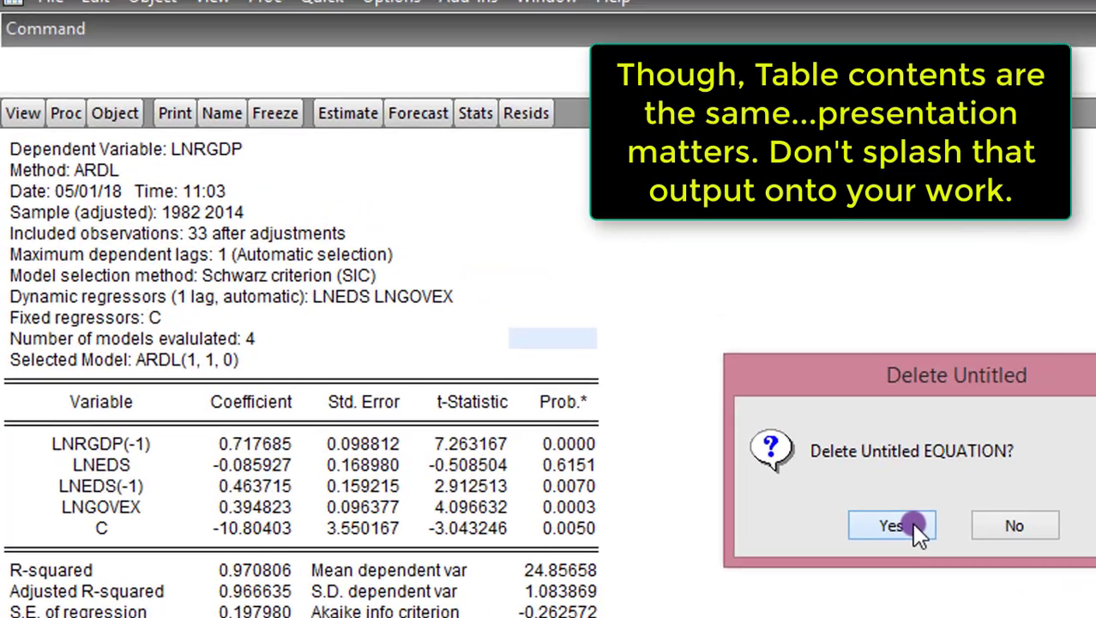
# Confirm deletion of the Untitled equation in EViews.
pyautogui.click(907, 529)
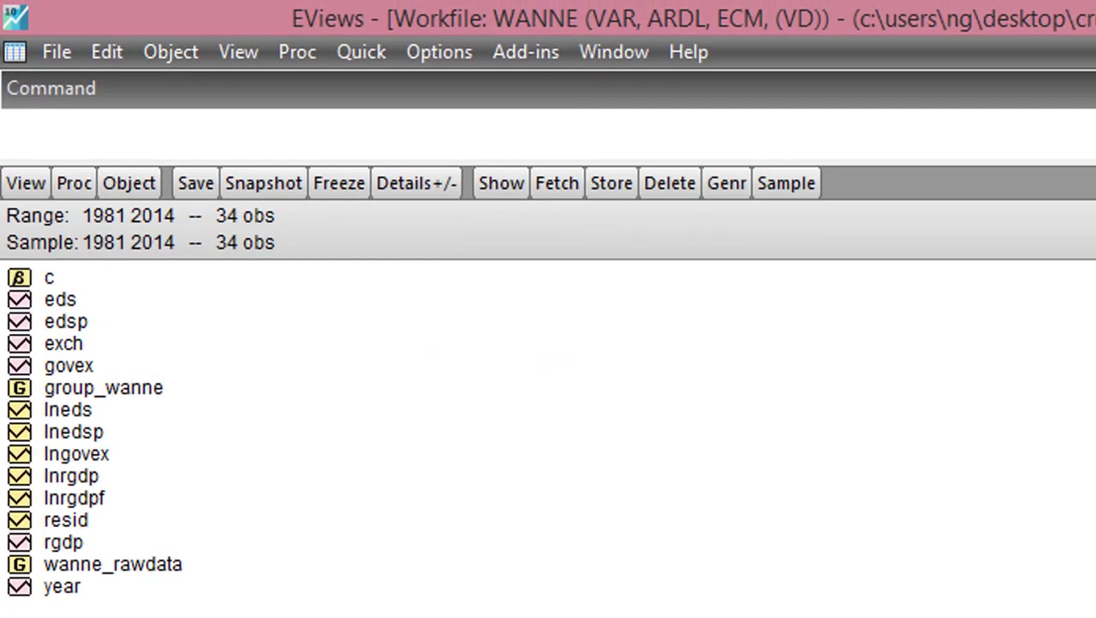